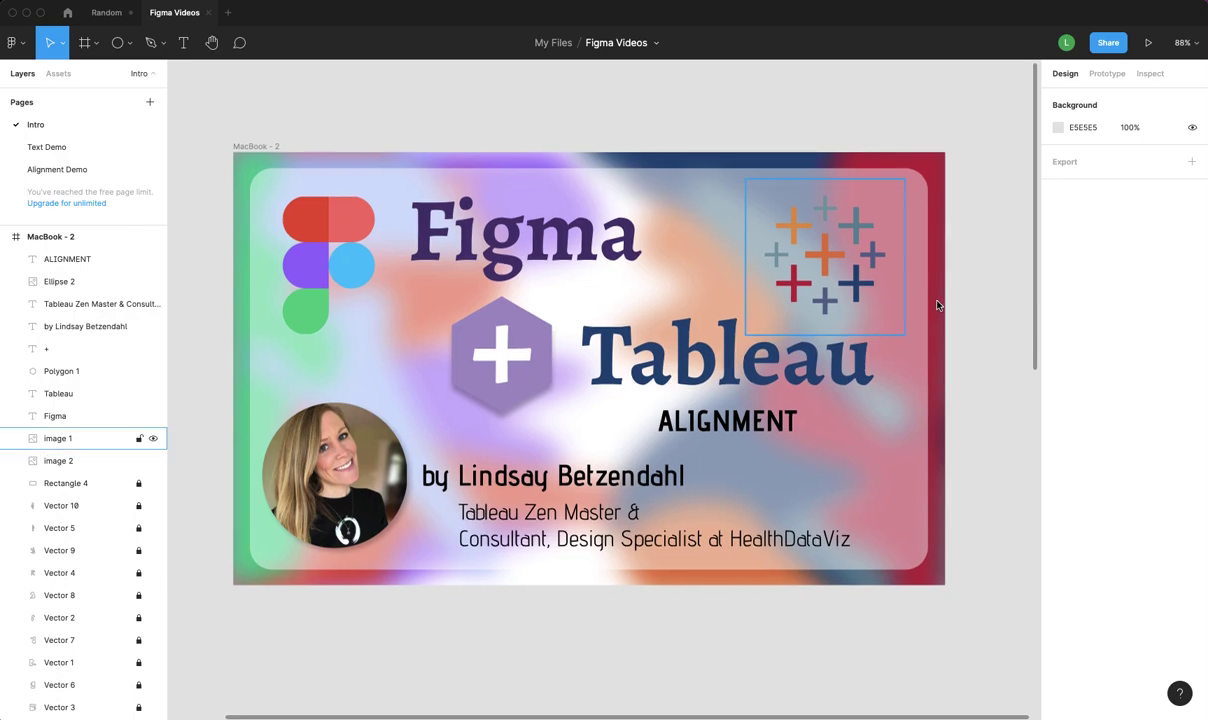
- Clear the Tableau logo selection and switch to the Alignment Demo page
{"action": "left_click", "coordinate": [995, 315]}
{"action": "scroll", "coordinate": [995, 317], "scroll_direction": "left", "scroll_amount": 2}
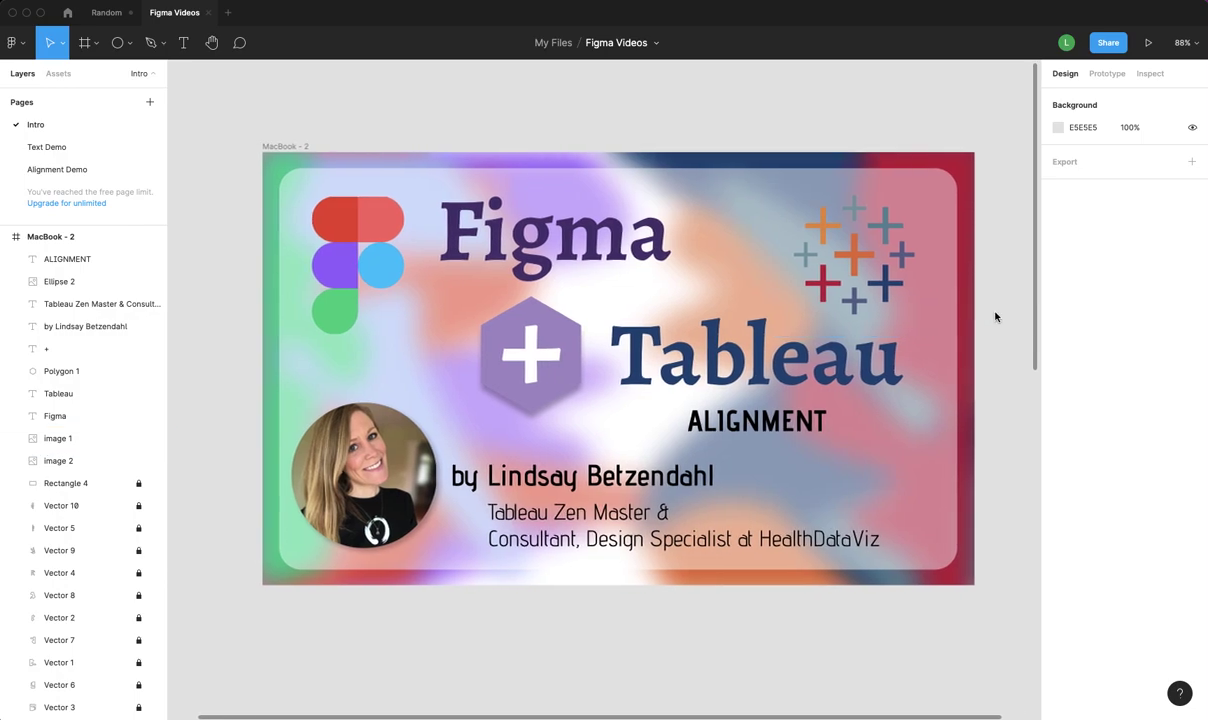
{"action": "left_click", "coordinate": [68, 170]}
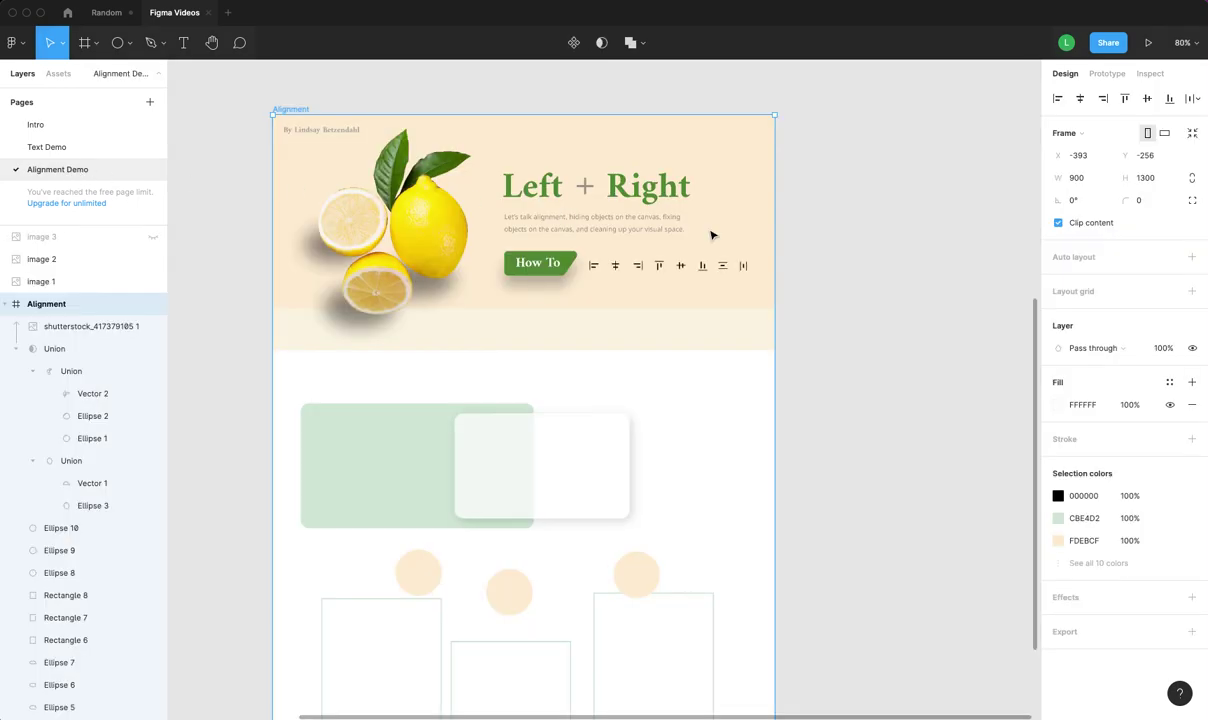
{"action": "scroll", "coordinate": [847, 308], "scroll_direction": "left", "scroll_amount": 3}
{"action": "scroll", "coordinate": [847, 309], "scroll_direction": "left", "scroll_amount": 2}
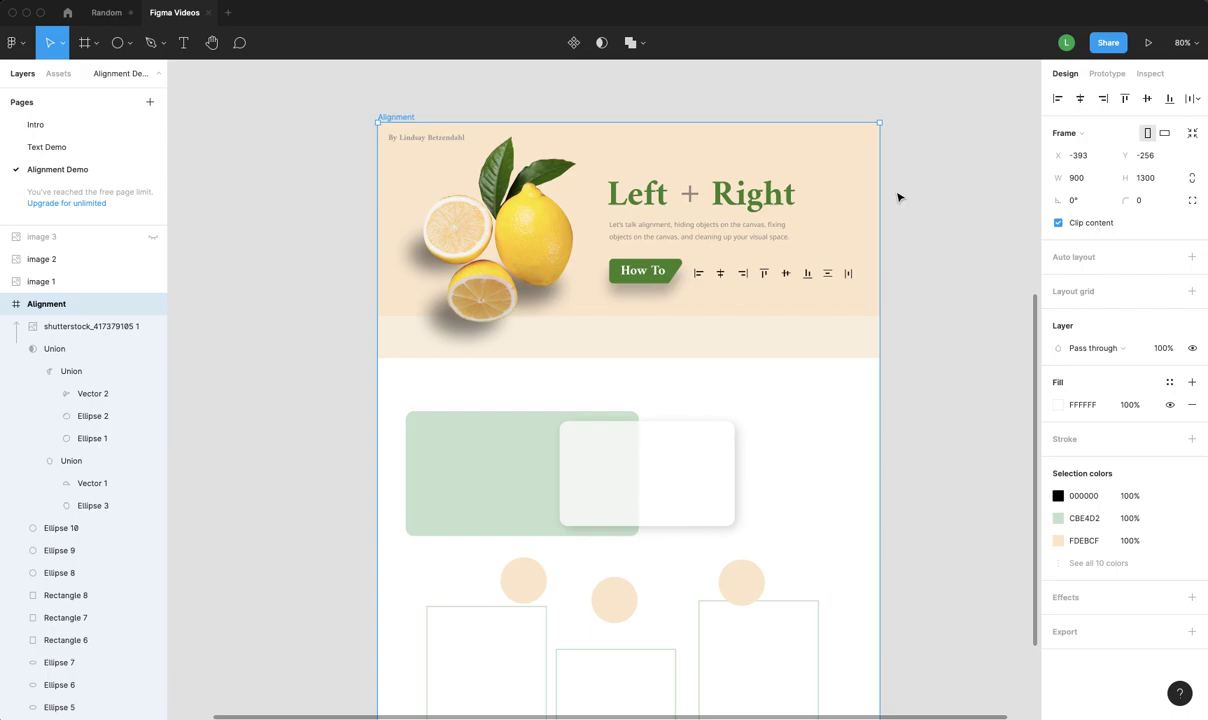
- Zoom in on the Left + Right lemon header and select the Right heading text
{"action": "scroll", "coordinate": [898, 197], "scroll_direction": "left", "scroll_amount": 3}
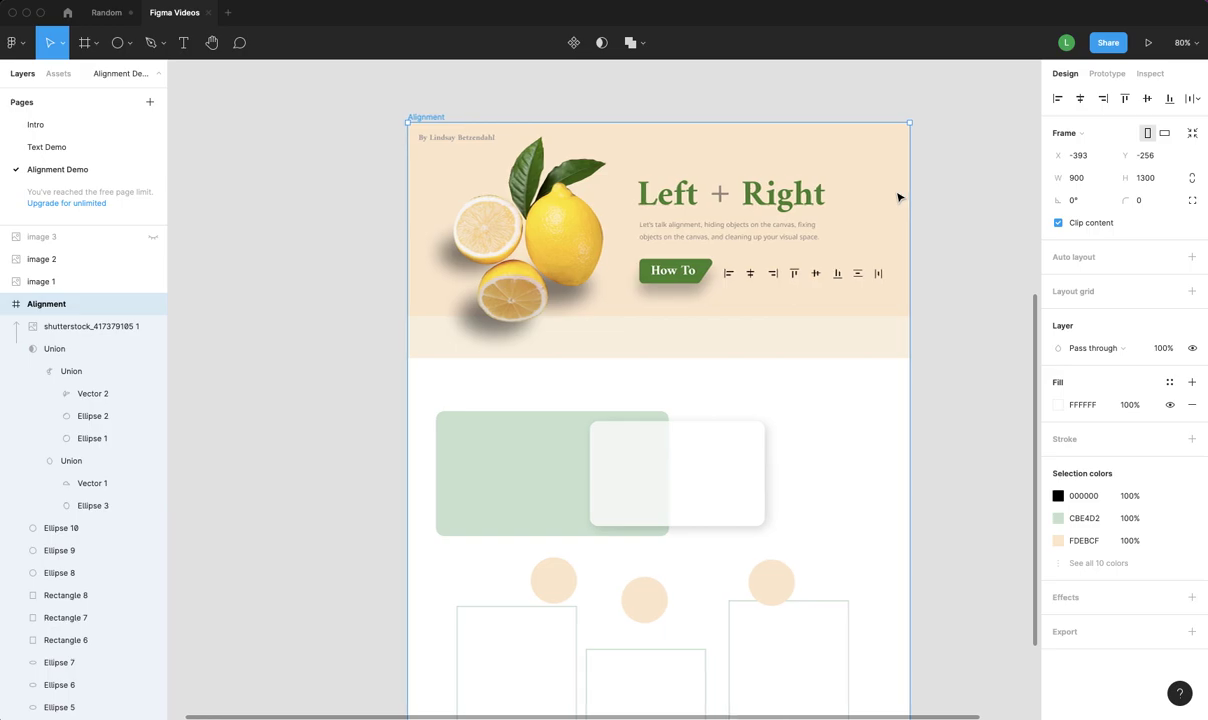
{"action": "scroll", "coordinate": [898, 197], "scroll_direction": "left", "scroll_amount": 1}
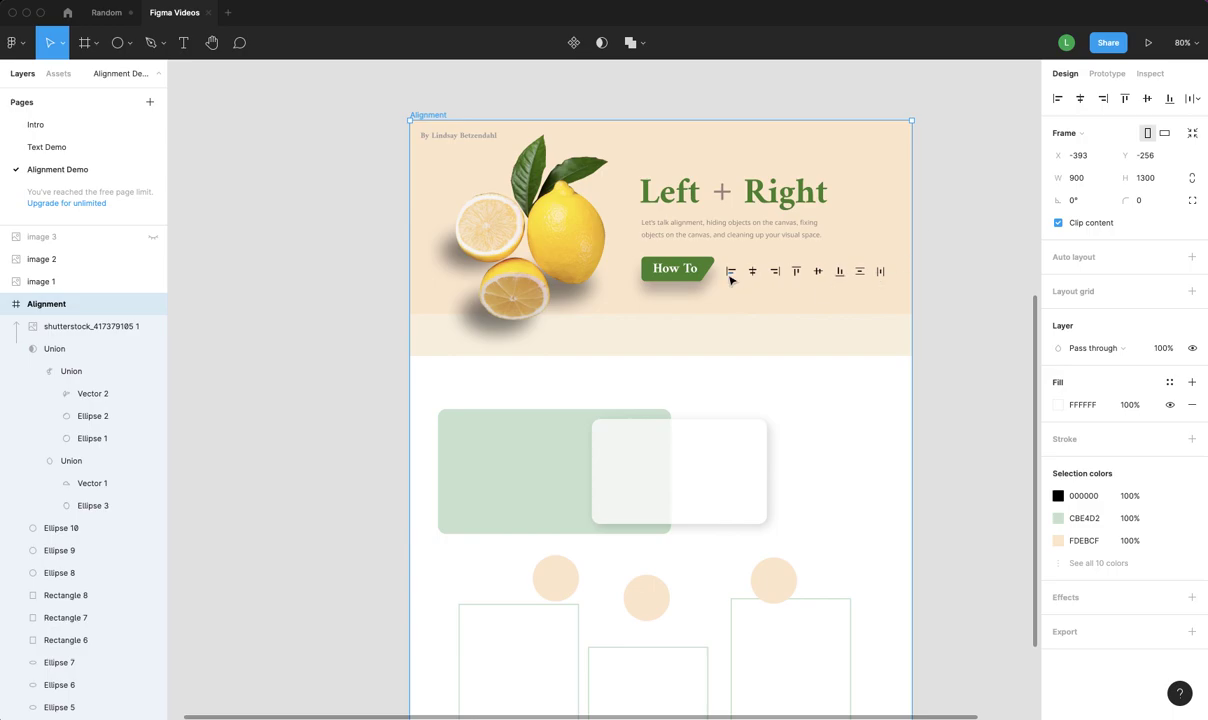
{"action": "scroll", "coordinate": [895, 280], "scroll_direction": "down", "scroll_amount": 1}
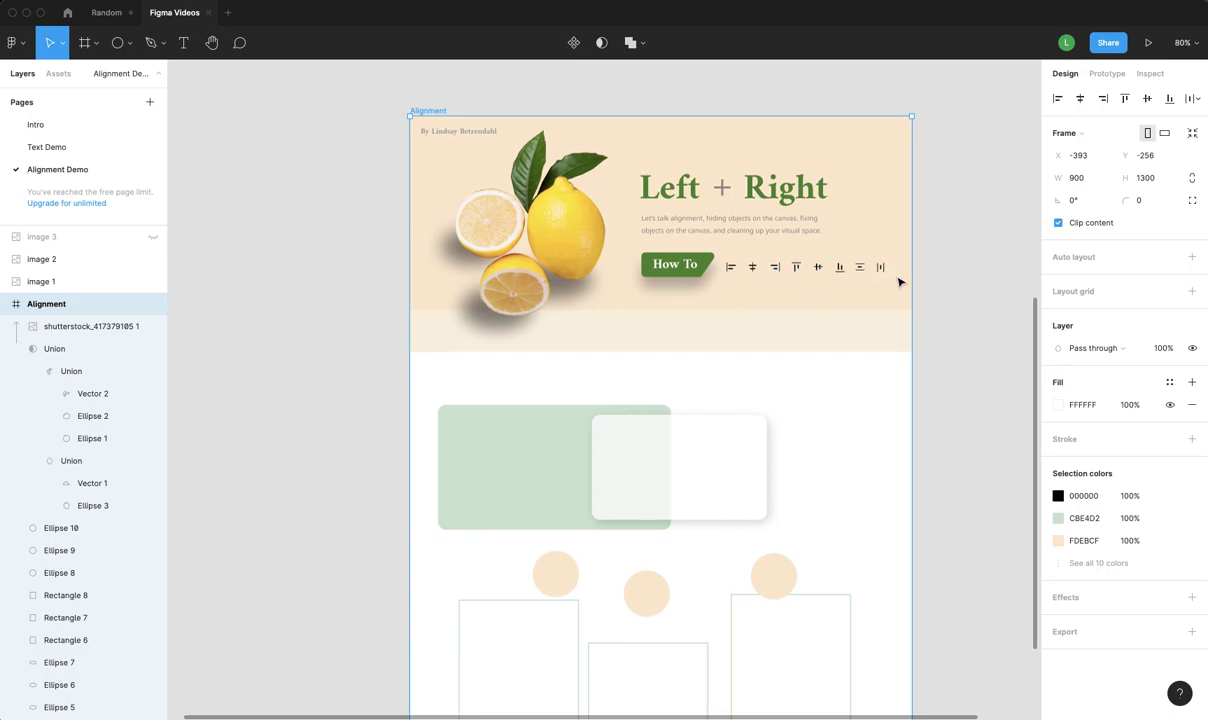
{"action": "scroll", "coordinate": [898, 282], "scroll_direction": "up", "scroll_amount": 5}
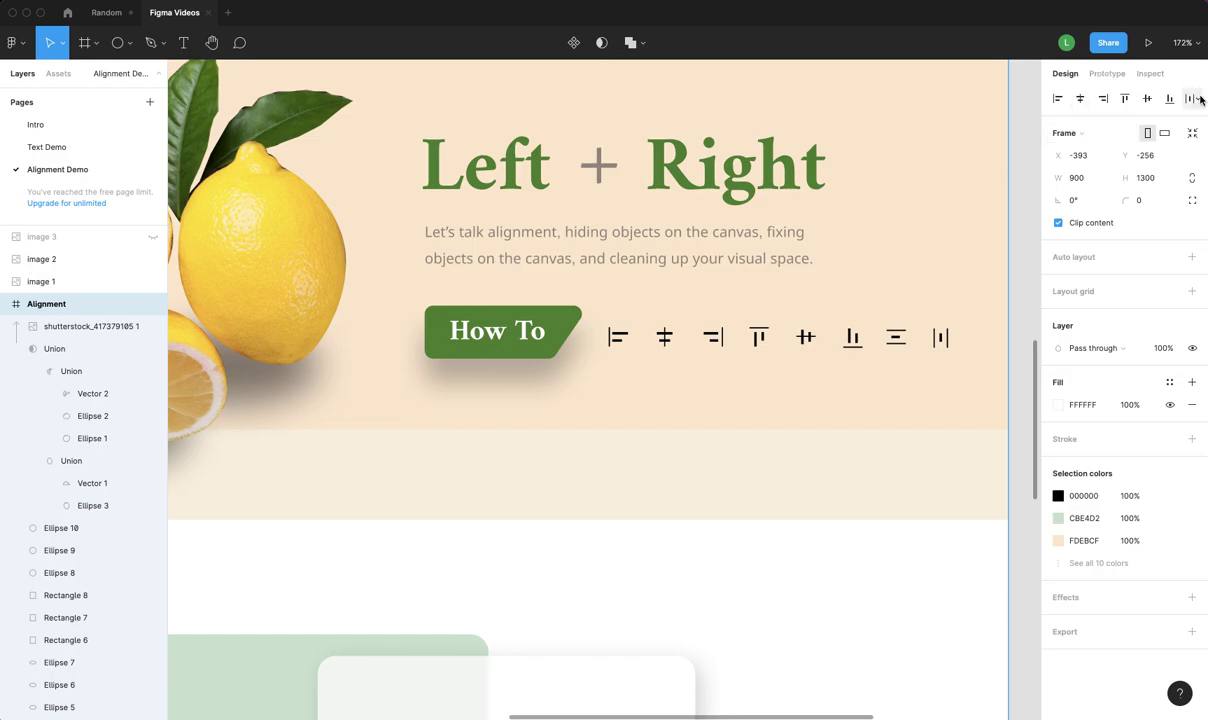
{"action": "left_click", "coordinate": [1040, 127]}
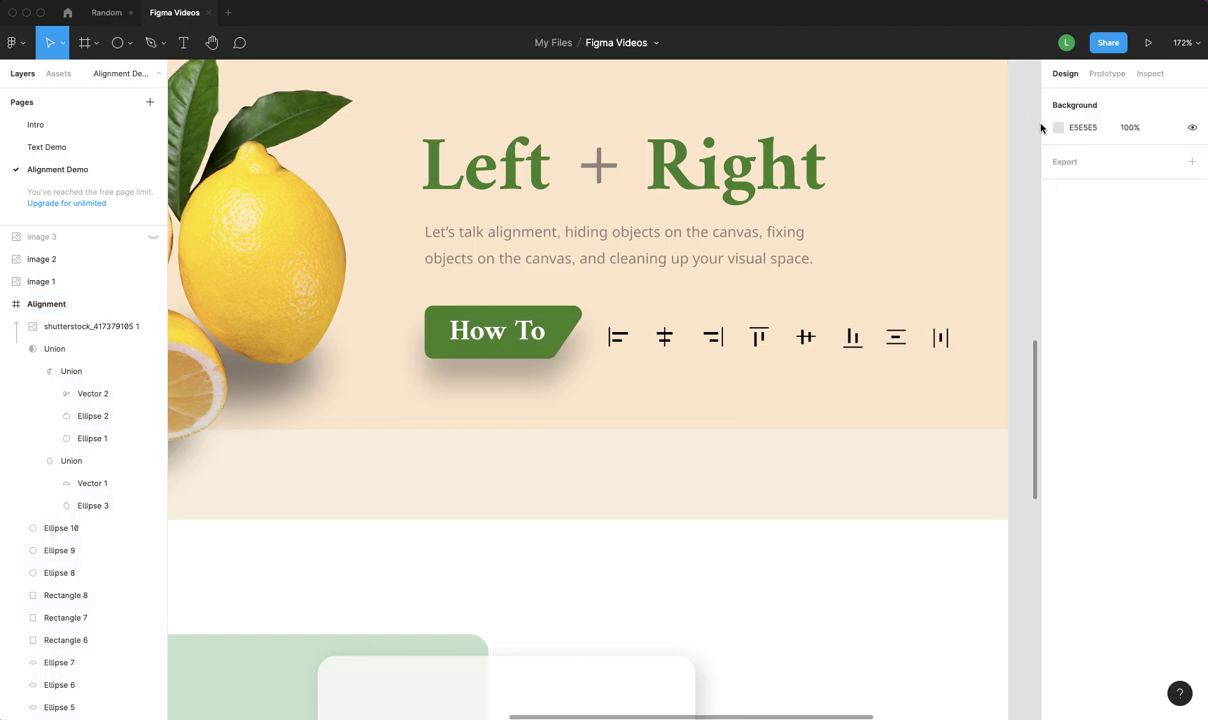
{"action": "left_click", "coordinate": [728, 158]}
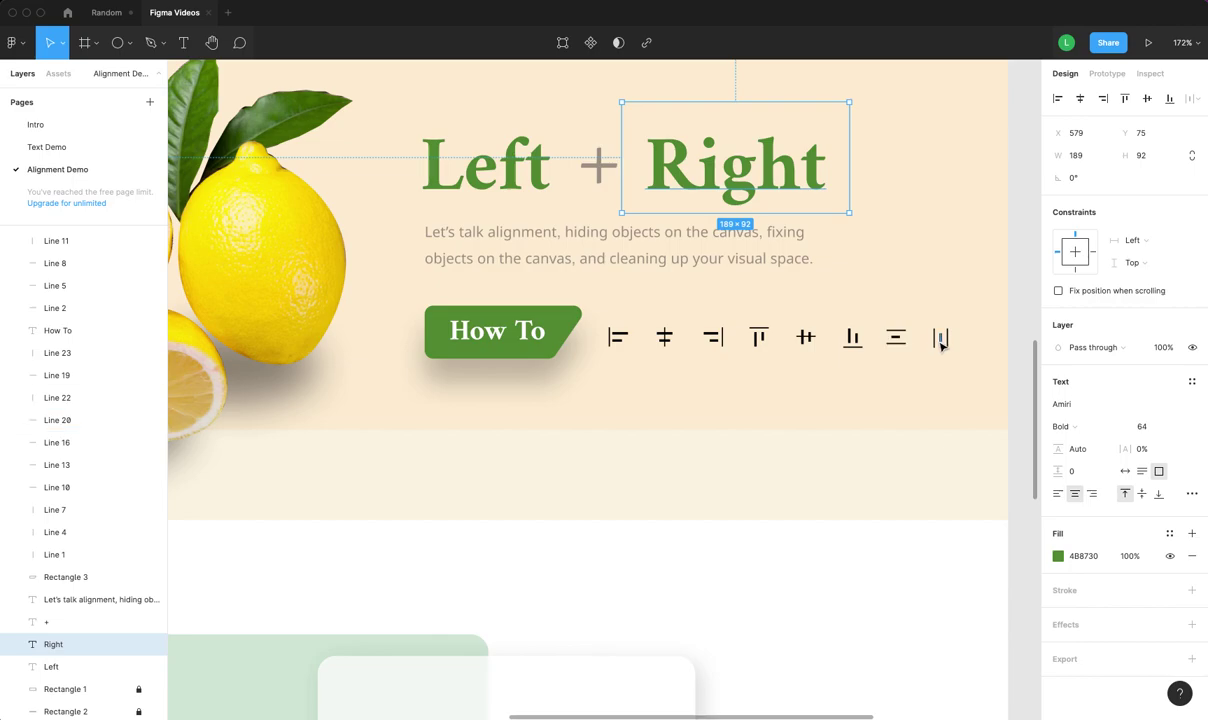
{"action": "left_click_drag", "start_coordinate": [930, 322], "coordinate": [958, 357]}
{"action": "left_click", "coordinate": [1189, 99]}
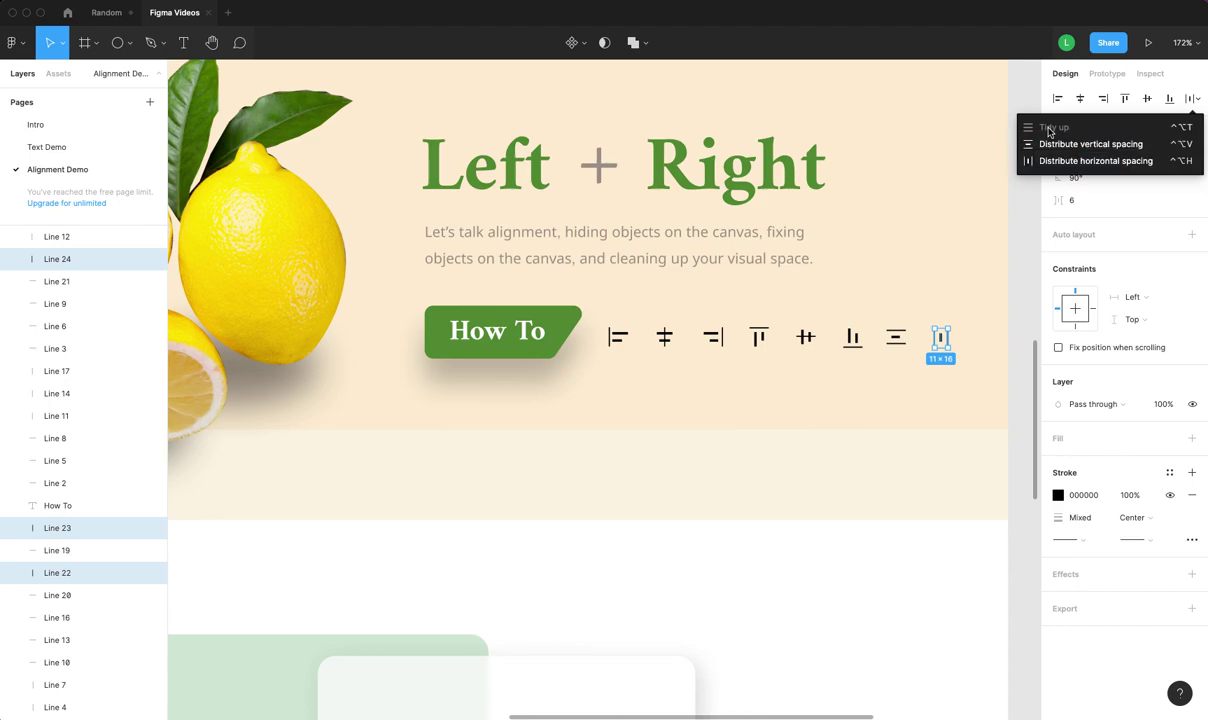
{"action": "left_click", "coordinate": [842, 290]}
{"action": "left_click_drag", "start_coordinate": [846, 308], "coordinate": [968, 370]}
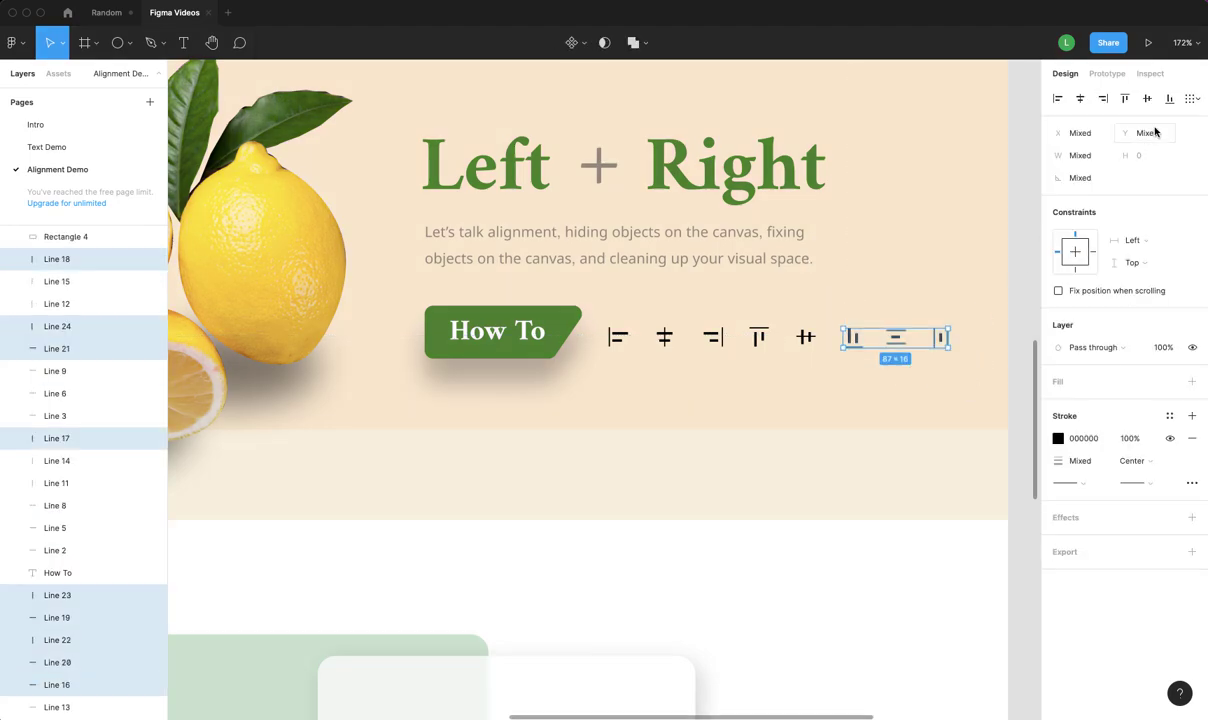
{"action": "left_click", "coordinate": [1192, 98]}
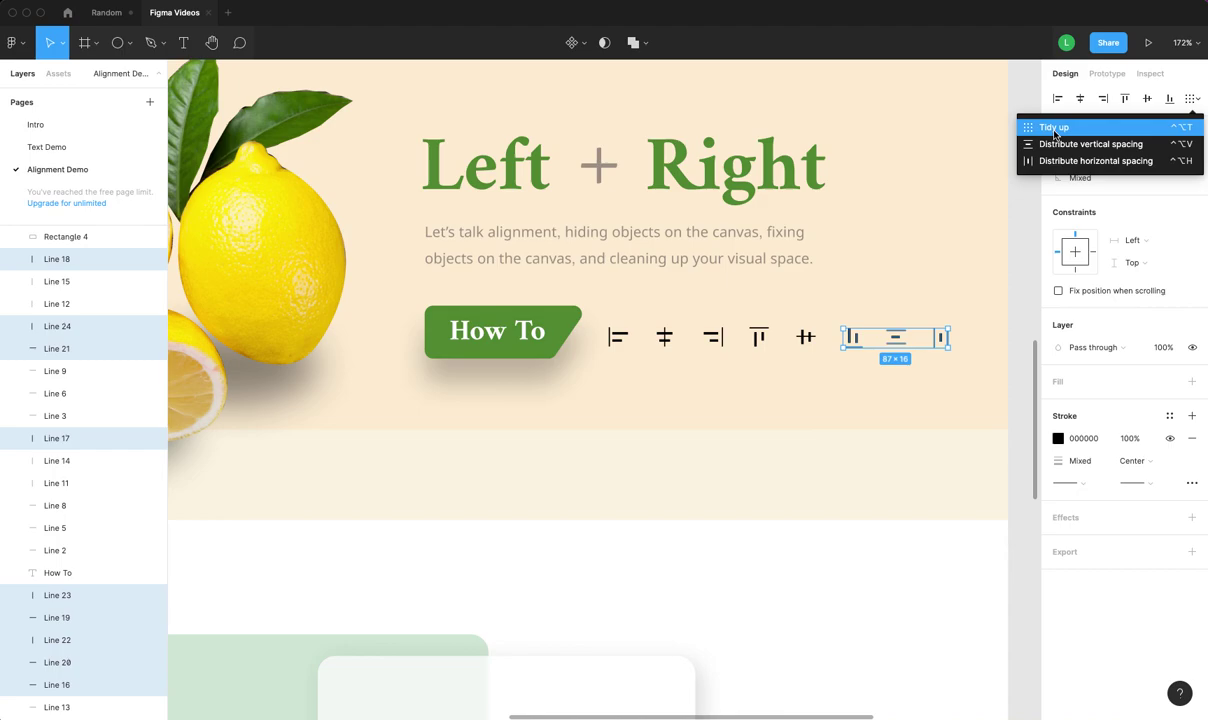
{"action": "left_click", "coordinate": [1027, 248]}
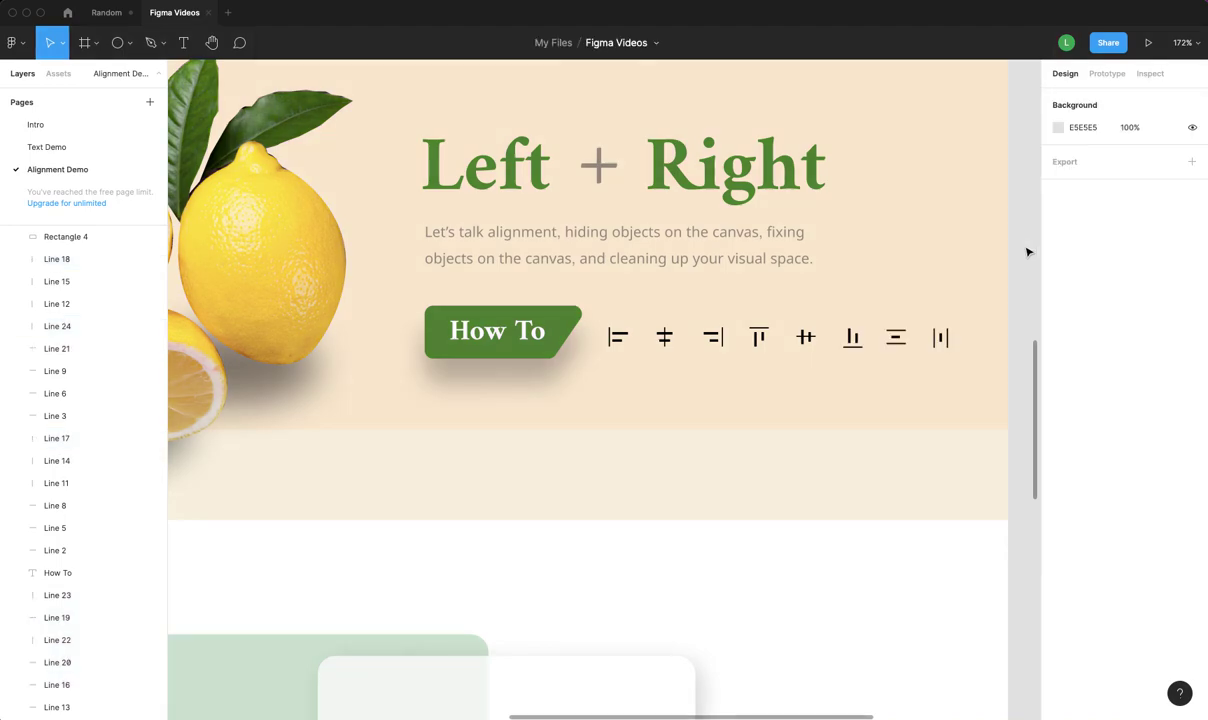
{"action": "scroll", "coordinate": [1027, 252], "scroll_direction": "left", "scroll_amount": 2}
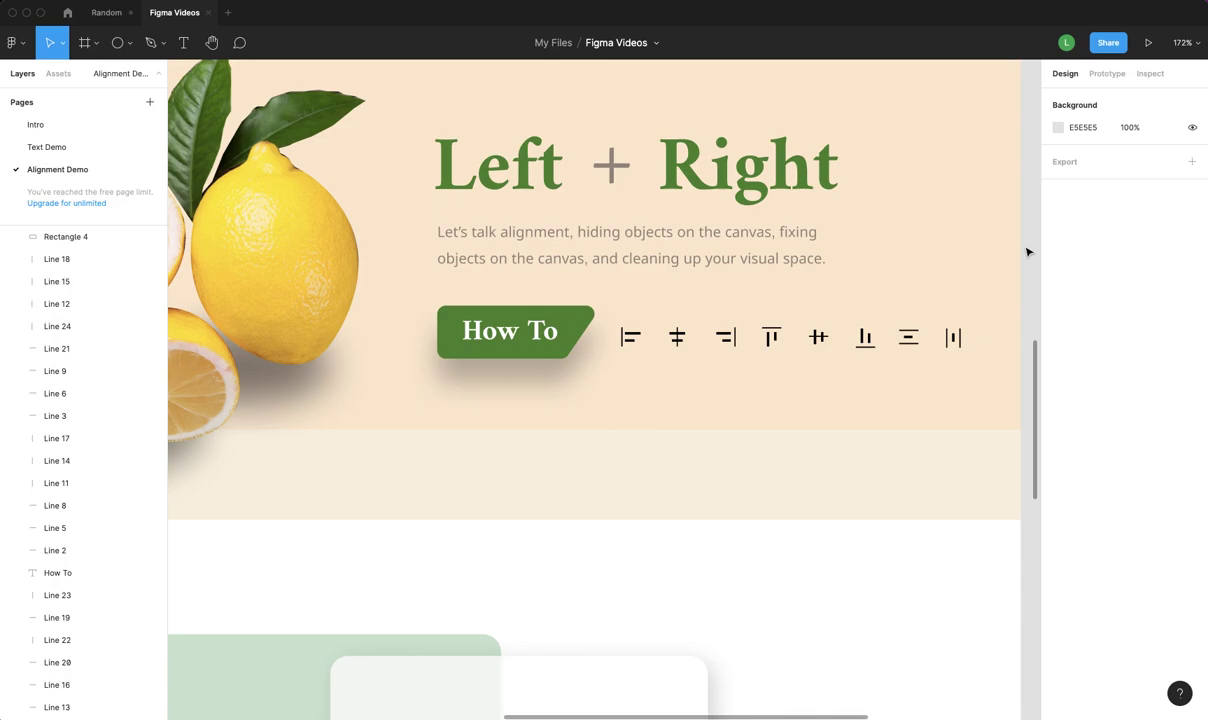
- Select Rectangle 5 (white card) and Rectangle 4 (green card) together beneath the lemon header
{"action": "scroll", "coordinate": [1027, 252], "scroll_direction": "down", "scroll_amount": 8}
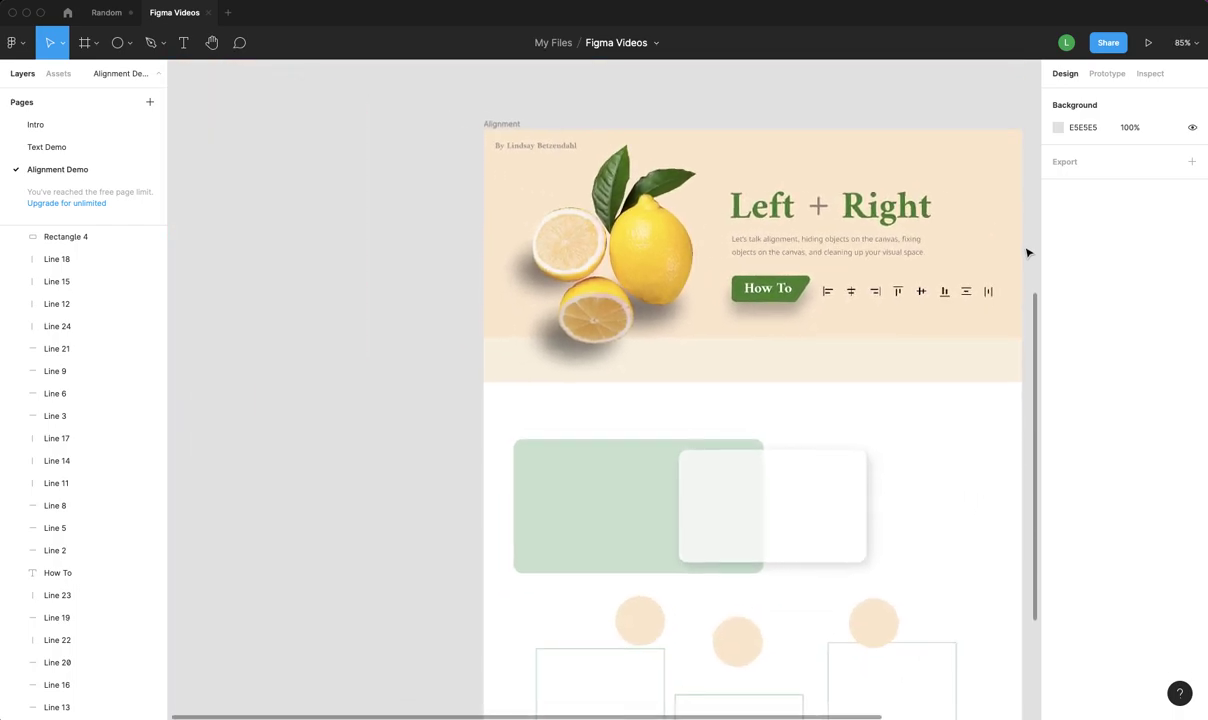
{"action": "scroll", "coordinate": [1027, 252], "scroll_direction": "down", "scroll_amount": 1}
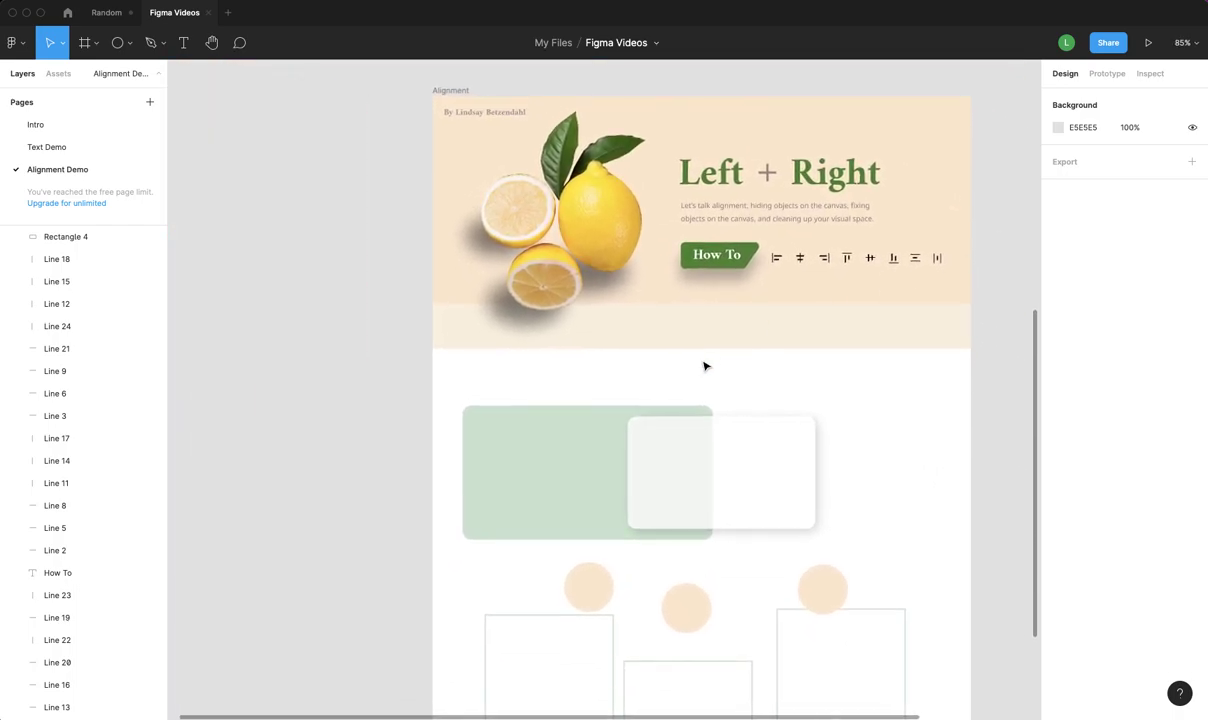
{"action": "scroll", "coordinate": [652, 454], "scroll_direction": "down", "scroll_amount": 2}
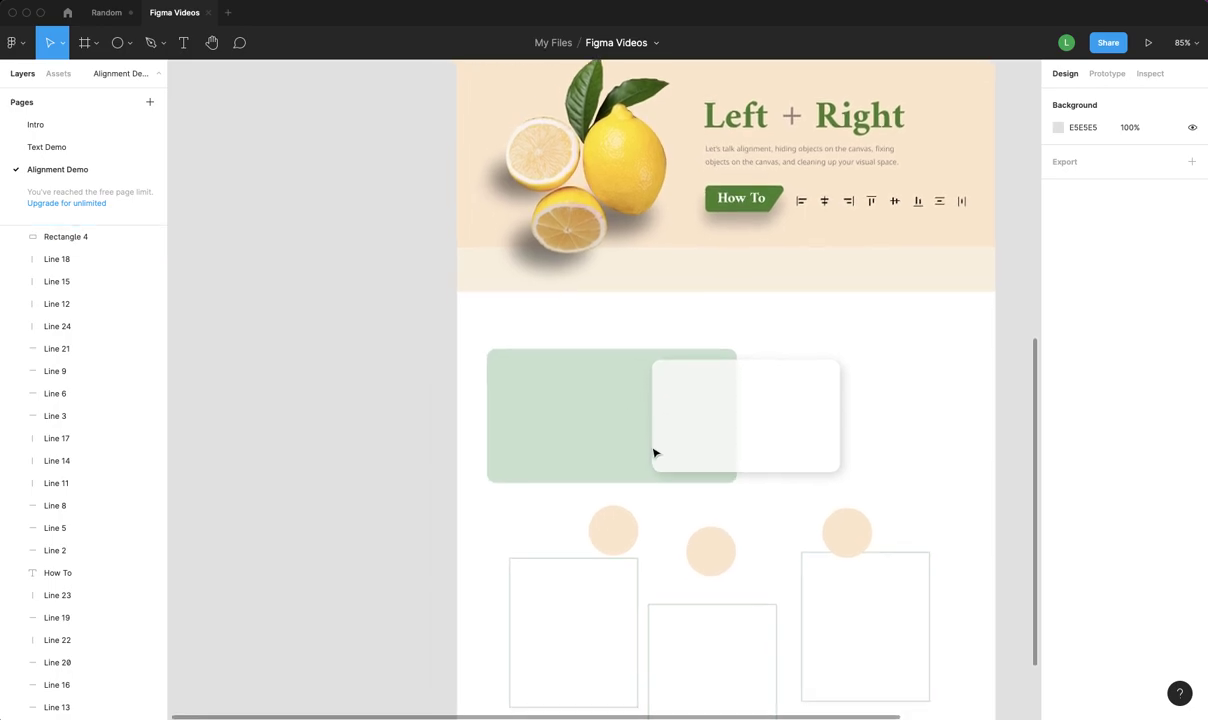
{"action": "scroll", "coordinate": [652, 454], "scroll_direction": "up", "scroll_amount": 5}
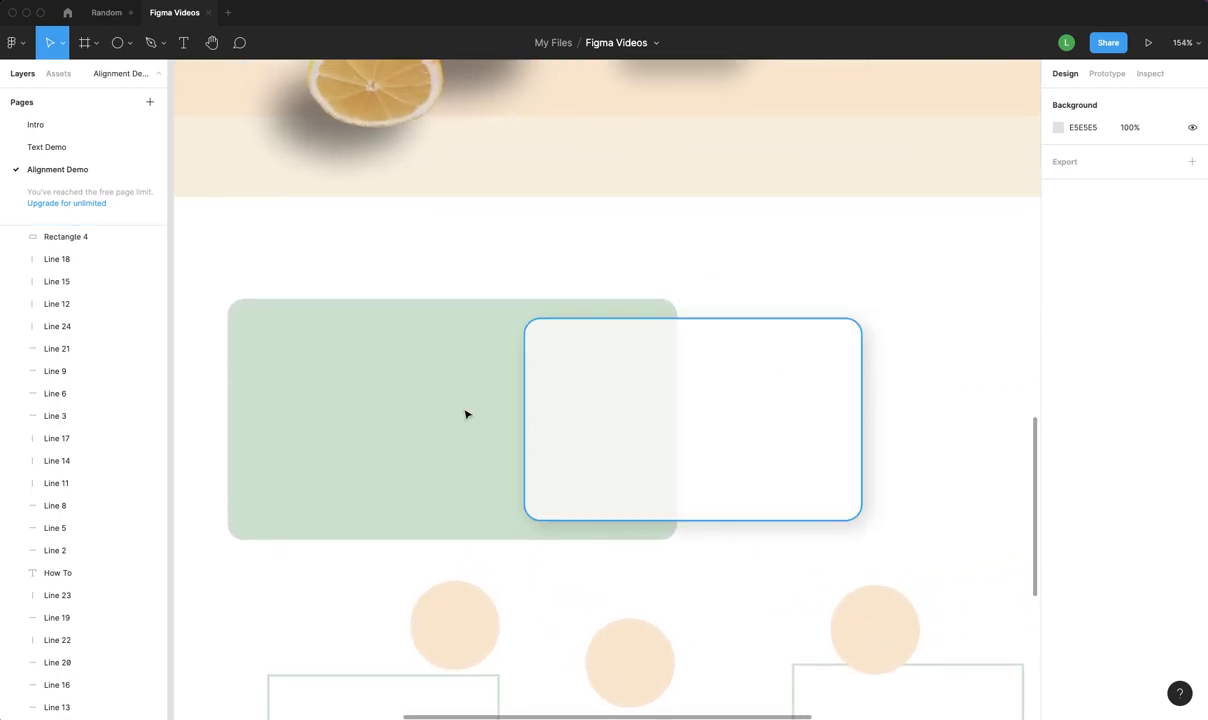
{"action": "left_click", "coordinate": [464, 413]}
{"action": "left_click", "coordinate": [778, 392]}
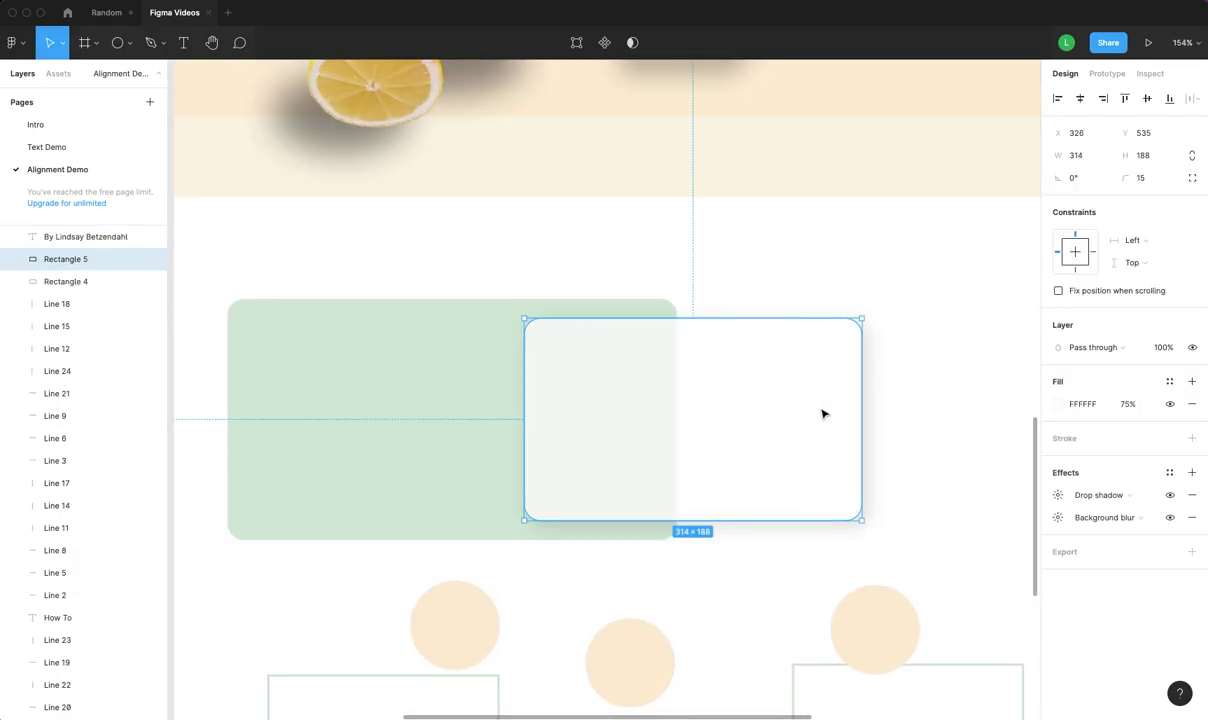
{"action": "scroll", "coordinate": [995, 405], "scroll_direction": "down", "scroll_amount": 4}
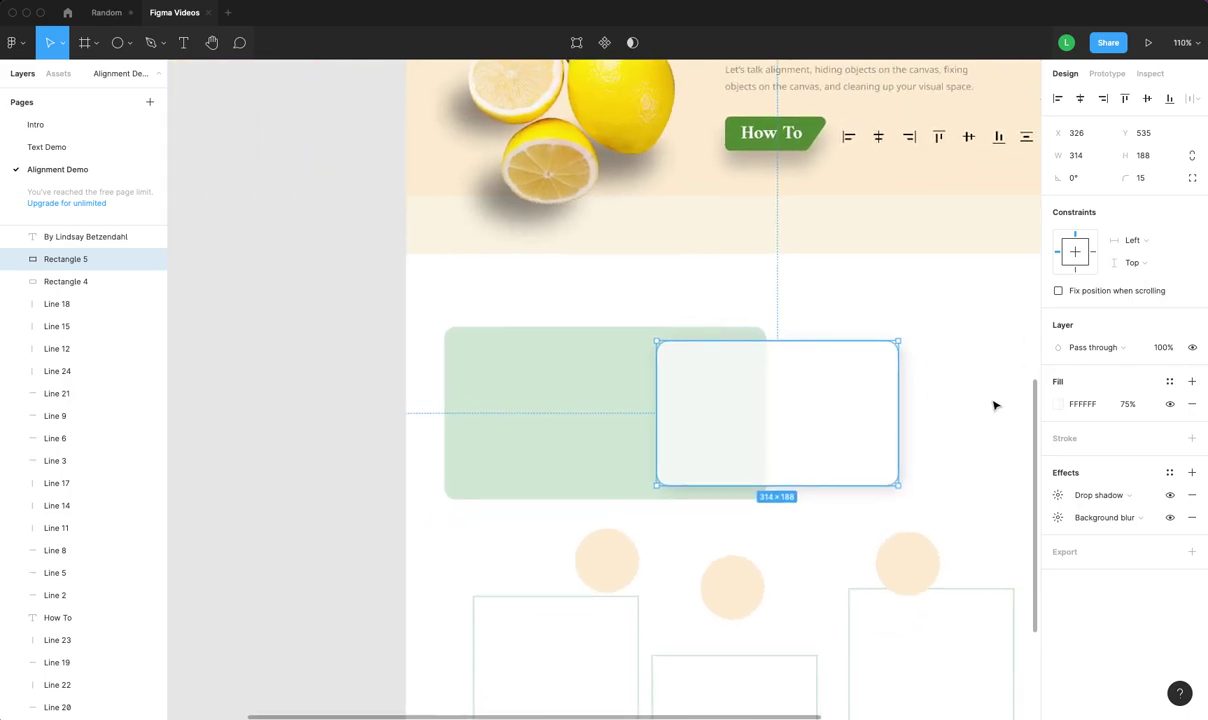
{"action": "scroll", "coordinate": [538, 407], "scroll_direction": "right", "scroll_amount": 2}
{"action": "left_click", "coordinate": [538, 407], "text": "shift"}
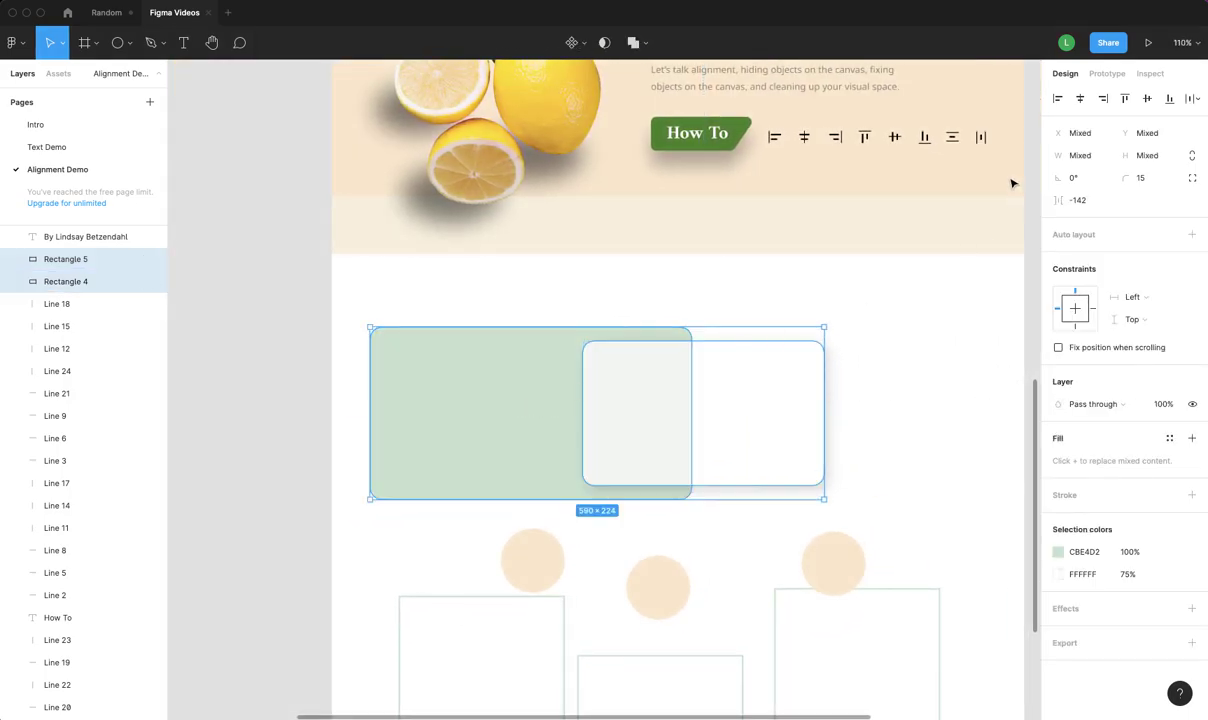
- Align the white card left, then horizontally centred, on the green card, and nudge it slightly
{"action": "left_click", "coordinate": [1059, 99]}
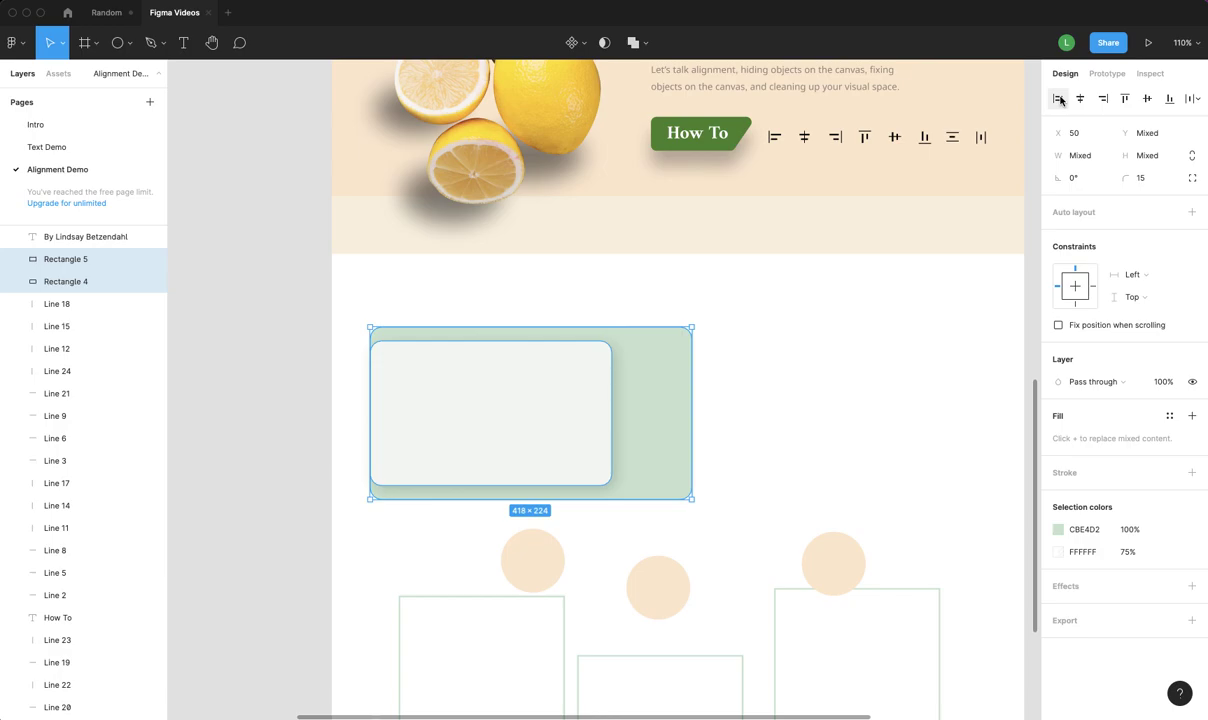
{"action": "left_click", "coordinate": [1081, 99]}
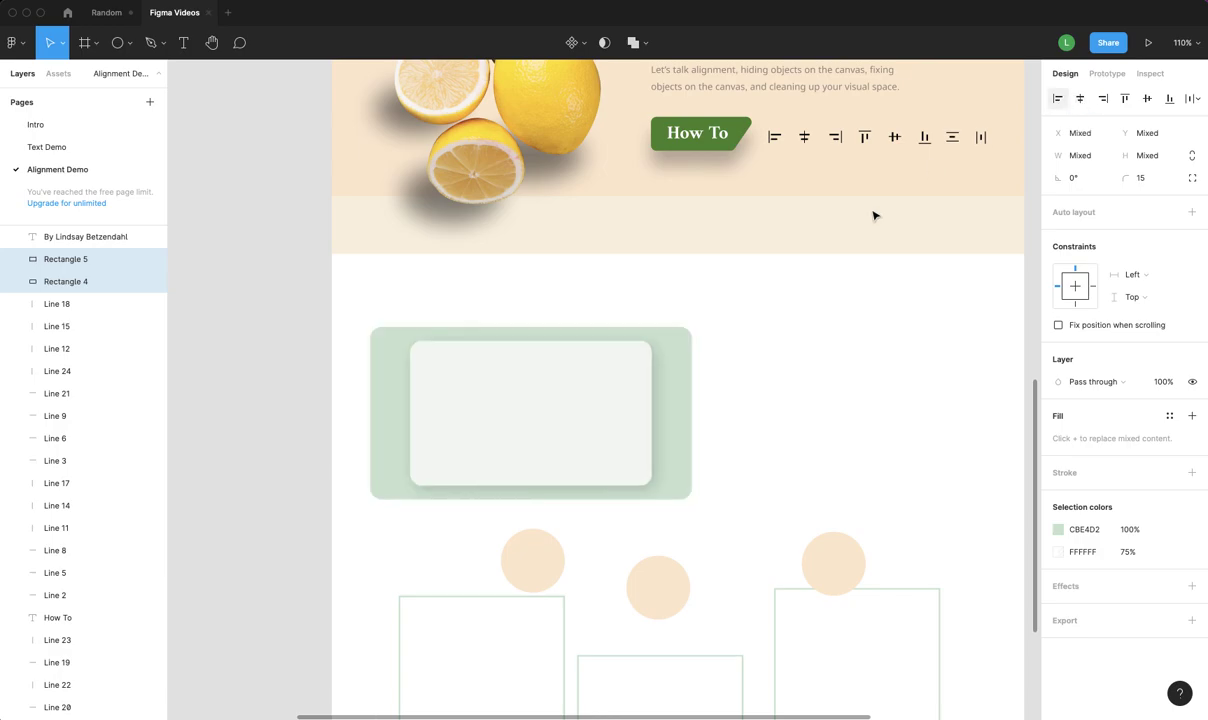
{"action": "left_click", "coordinate": [550, 408]}
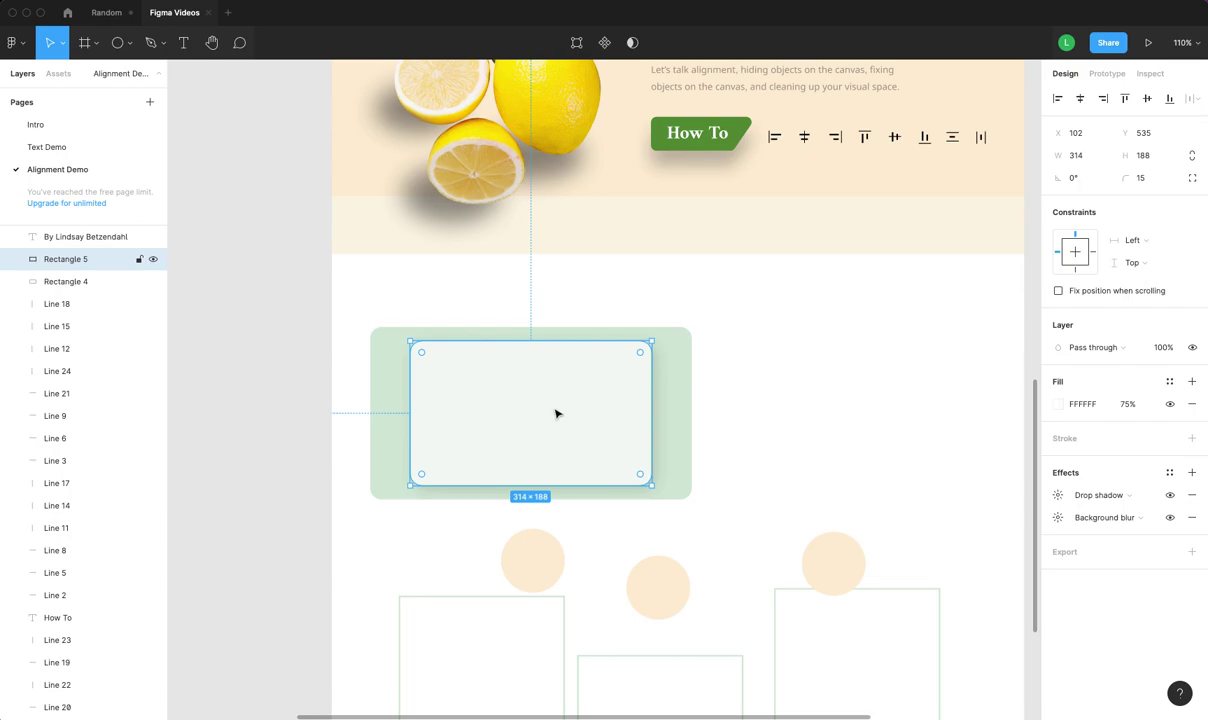
{"action": "left_click", "coordinate": [549, 409]}
{"action": "mouse_move", "coordinate": [549, 409]}
{"action": "left_mouse_down"}
{"action": "mouse_move", "coordinate": [537, 410]}
{"action": "mouse_move", "coordinate": [577, 410]}
{"action": "mouse_move", "coordinate": [507, 407]}
{"action": "mouse_move", "coordinate": [586, 413]}
{"action": "mouse_move", "coordinate": [552, 416]}
{"action": "mouse_move", "coordinate": [550, 398]}
{"action": "mouse_move", "coordinate": [554, 429]}
{"action": "left_mouse_up"}
- Align the white and green cards to the frame's right edge
{"action": "left_click", "coordinate": [1104, 100]}
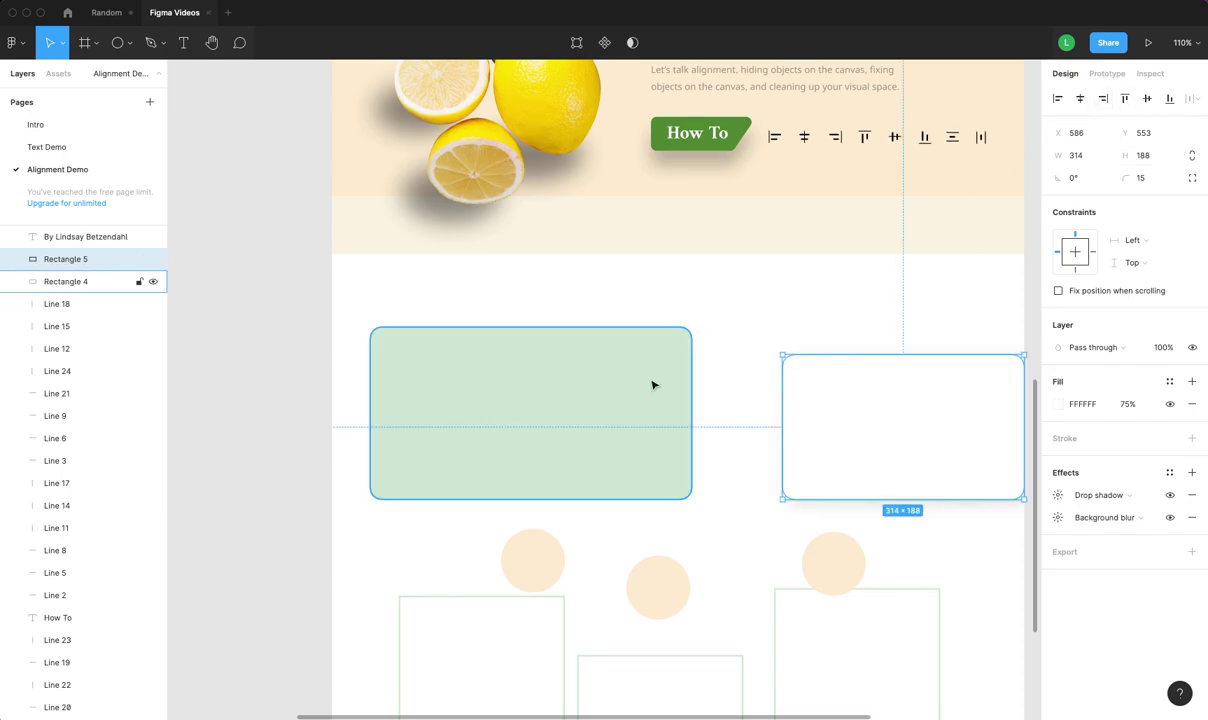
{"action": "left_click", "coordinate": [652, 385], "text": "shift"}
{"action": "left_click", "coordinate": [1102, 100]}
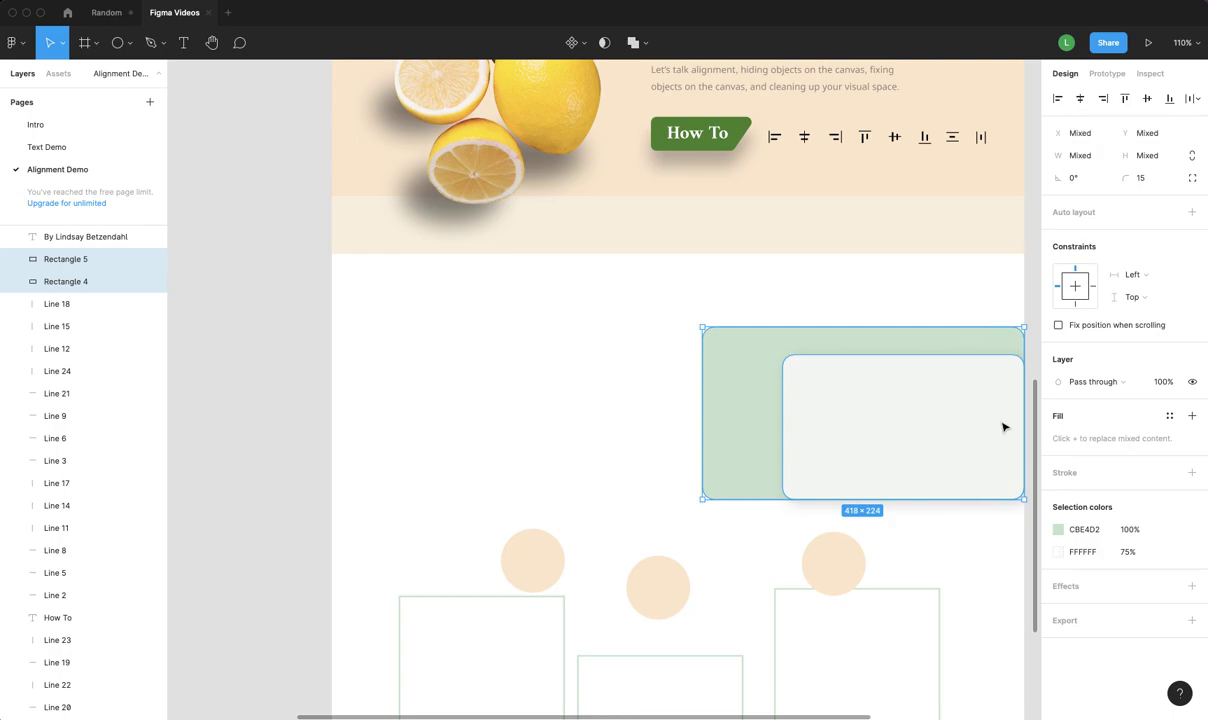
- Undo twice so the white card sits centred on the green rectangle
{"action": "left_click", "coordinate": [958, 416]}
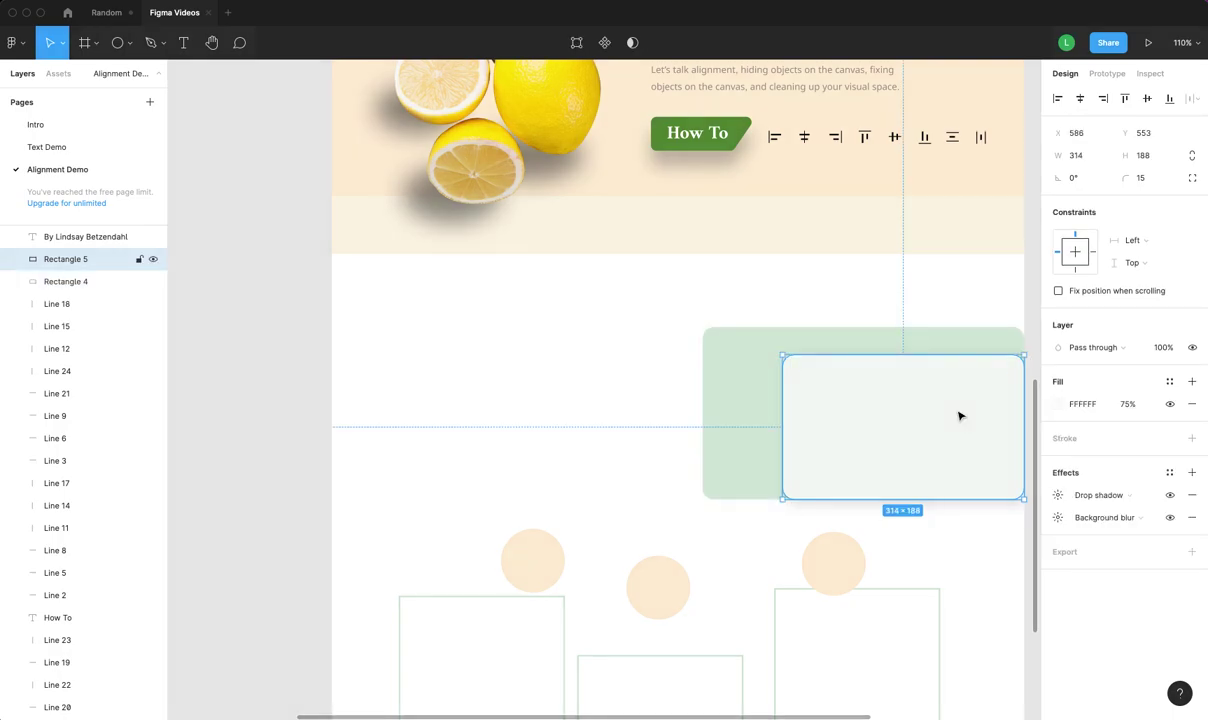
{"action": "scroll", "coordinate": [958, 416], "scroll_direction": "down", "scroll_amount": 1}
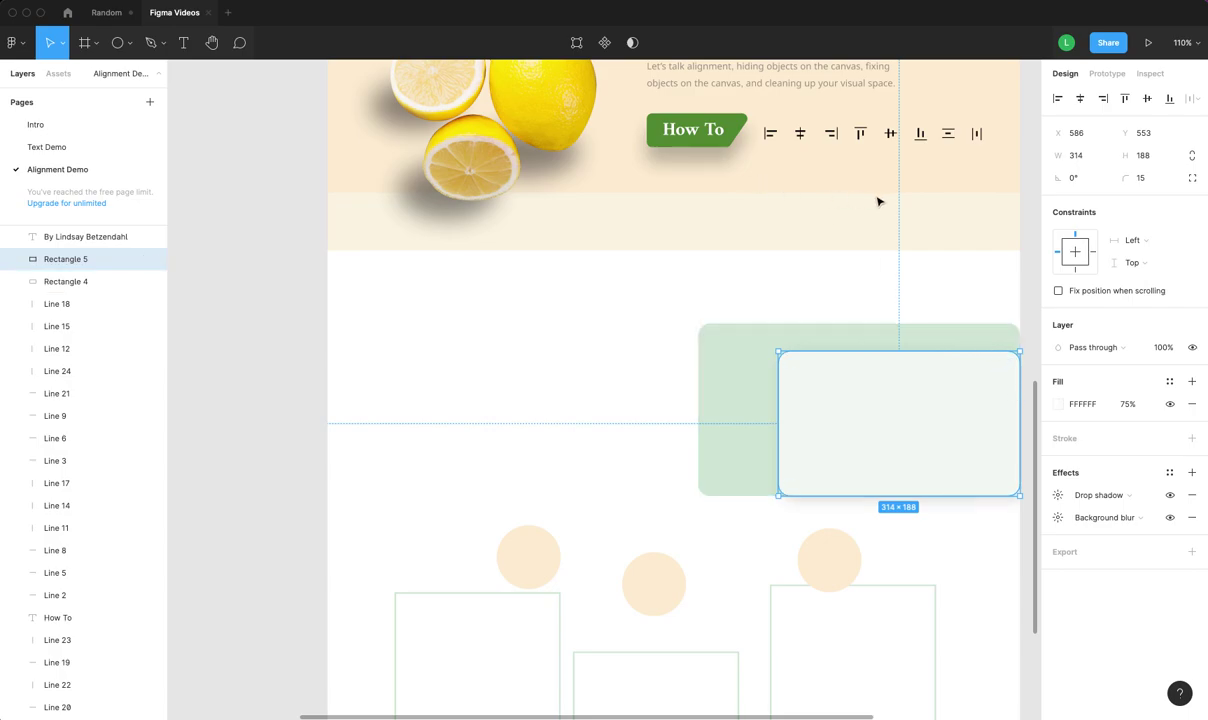
{"action": "key", "text": "super+z"}
{"action": "key", "text": "super+z"}
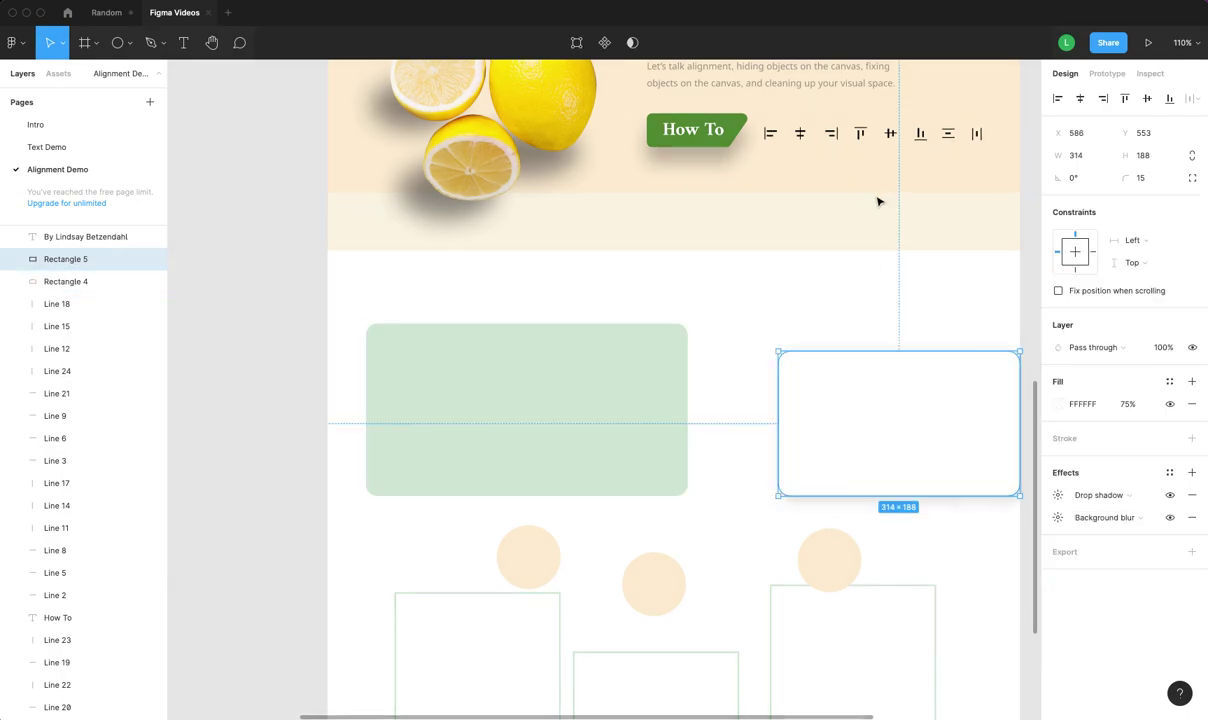
{"action": "key", "text": "super+z"}
- Align the green rectangle and white card along their top edges
{"action": "left_click", "coordinate": [830, 337]}
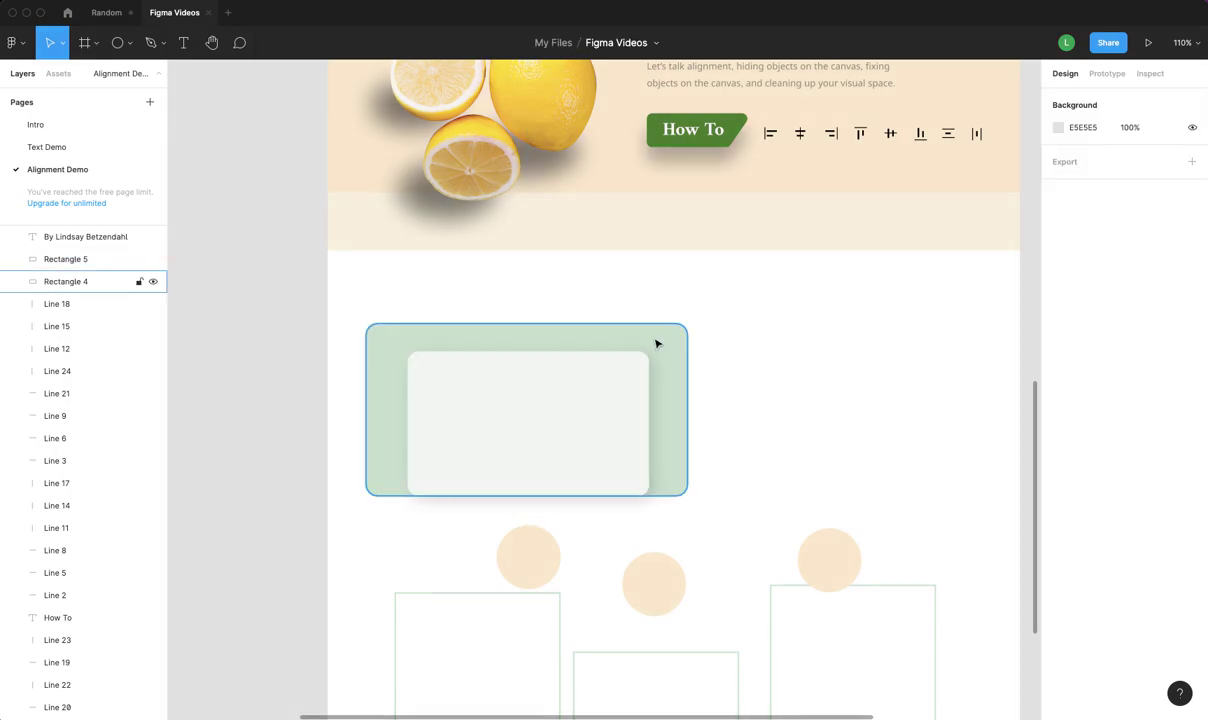
{"action": "left_click", "coordinate": [576, 406]}
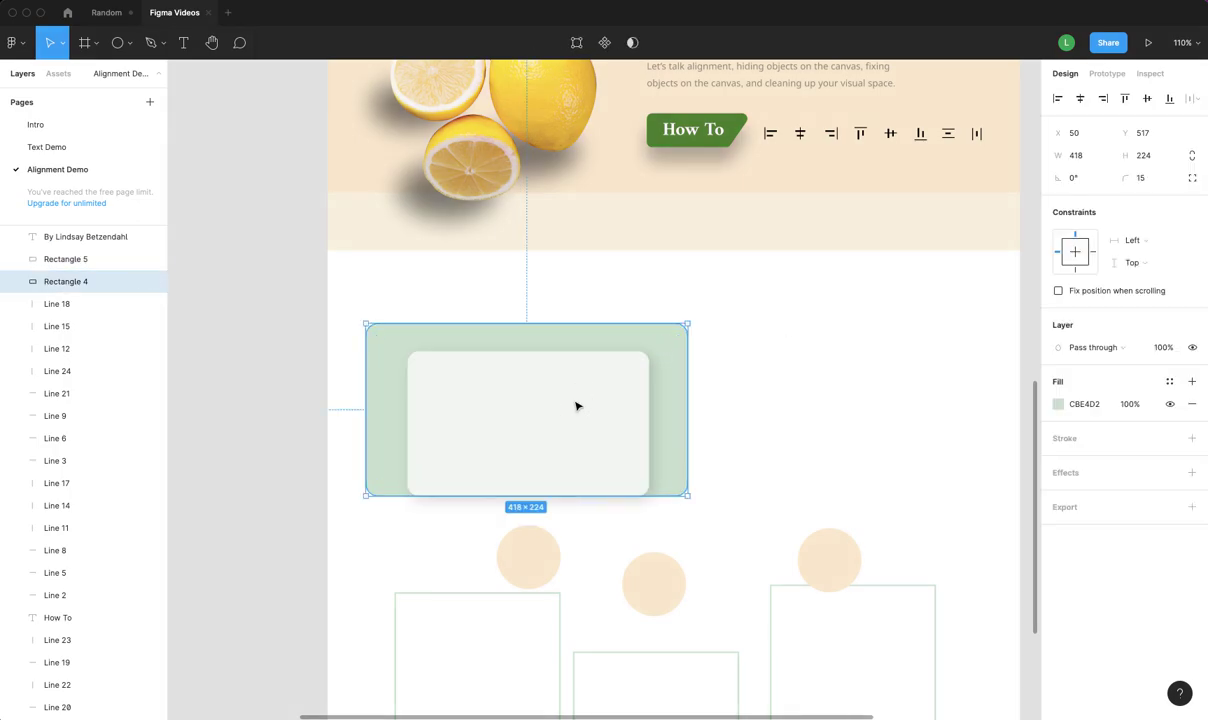
{"action": "left_click", "coordinate": [577, 404], "text": "shift"}
{"action": "left_click", "coordinate": [1124, 100]}
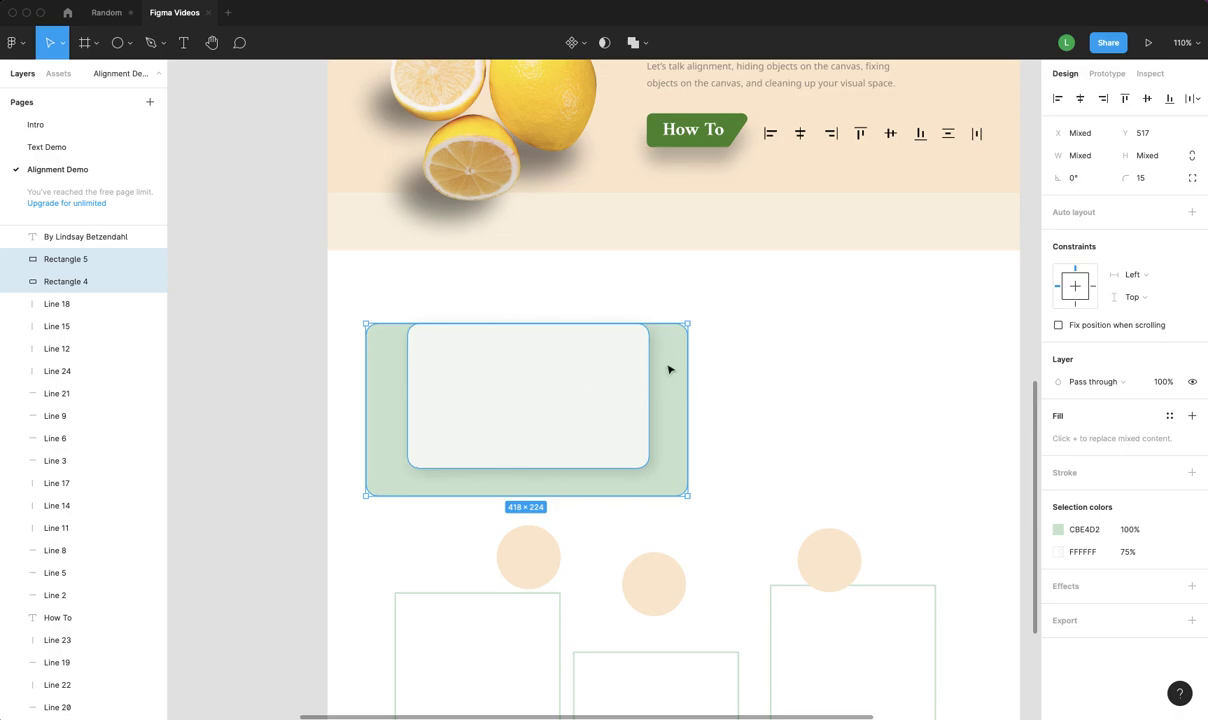
{"action": "left_click", "coordinate": [784, 368]}
- Try aligning the white card to the green rectangle's bottom, then undo it
{"action": "left_click", "coordinate": [579, 381]}
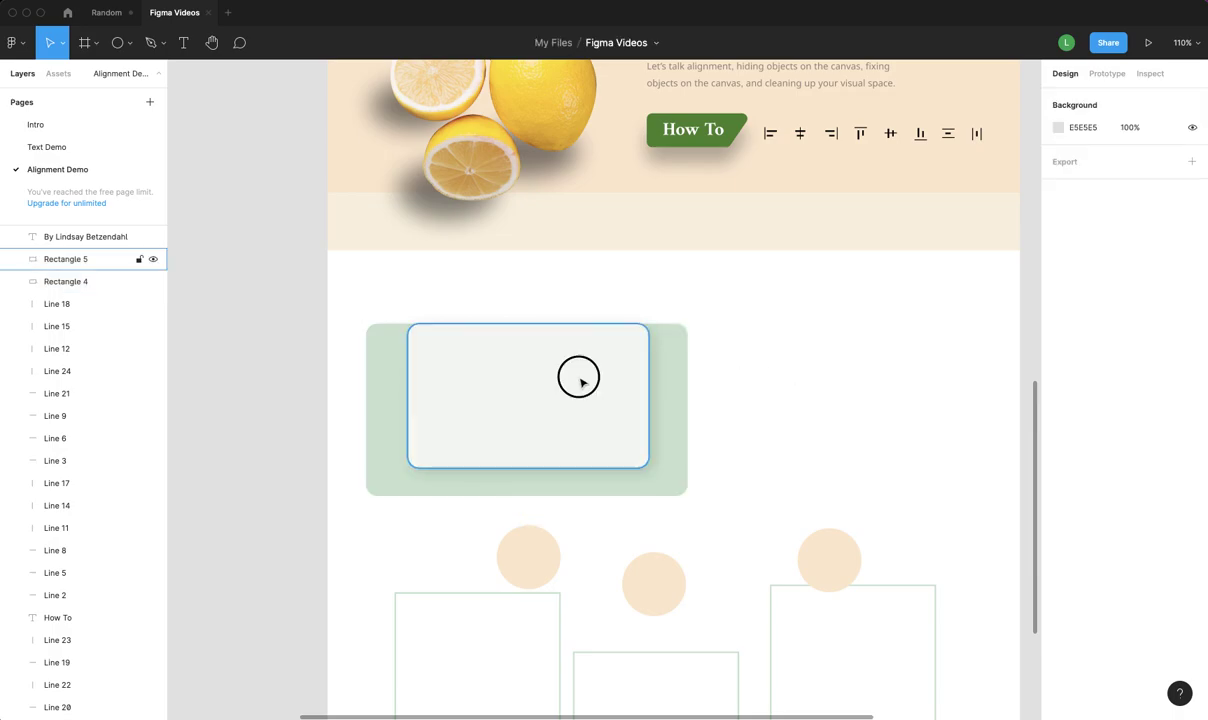
{"action": "left_click", "coordinate": [684, 400], "text": "shift"}
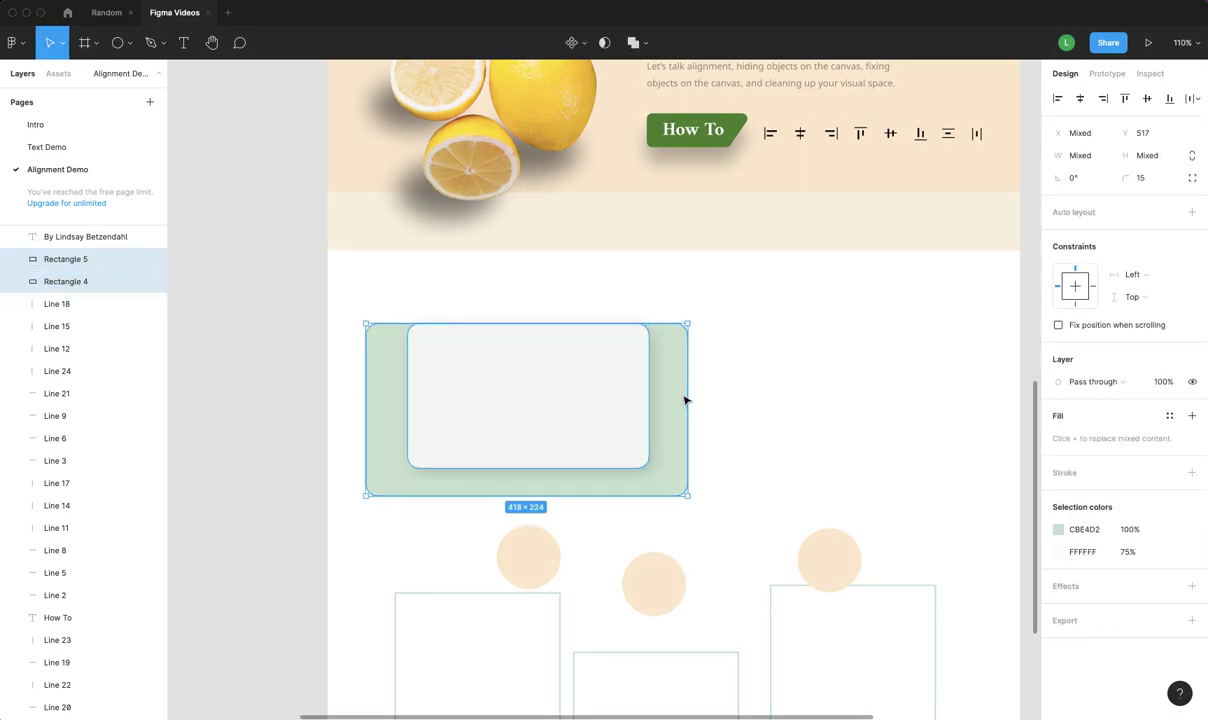
{"action": "left_click", "coordinate": [1170, 99]}
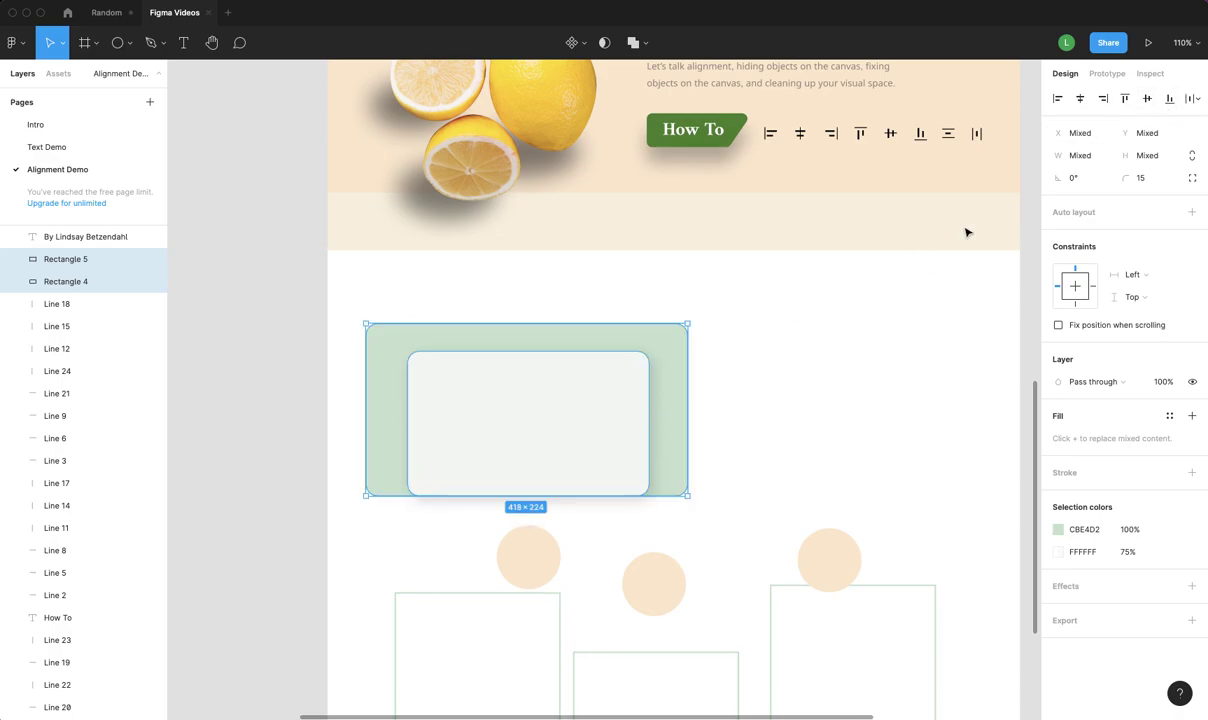
{"action": "key", "text": "alt+w"}
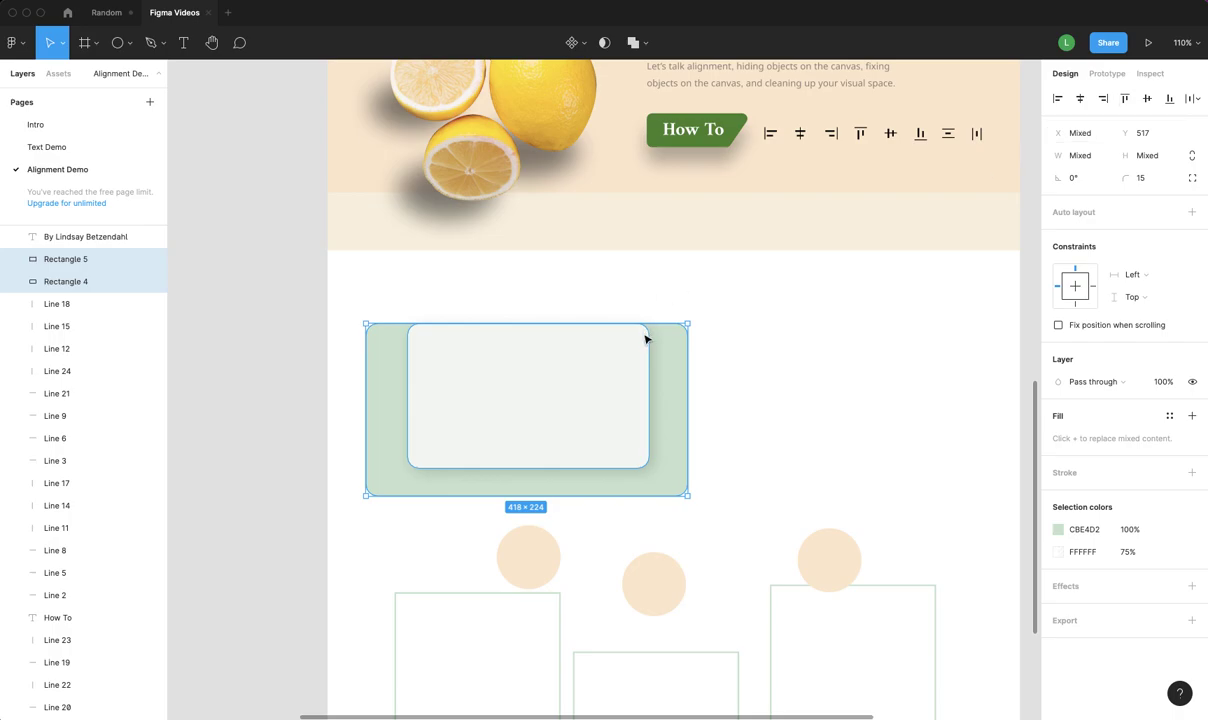
{"action": "left_click", "coordinate": [609, 391]}
{"action": "key", "text": "Escape"}
- Align the white card to the green rectangle's left edge
{"action": "left_click", "coordinate": [600, 398]}
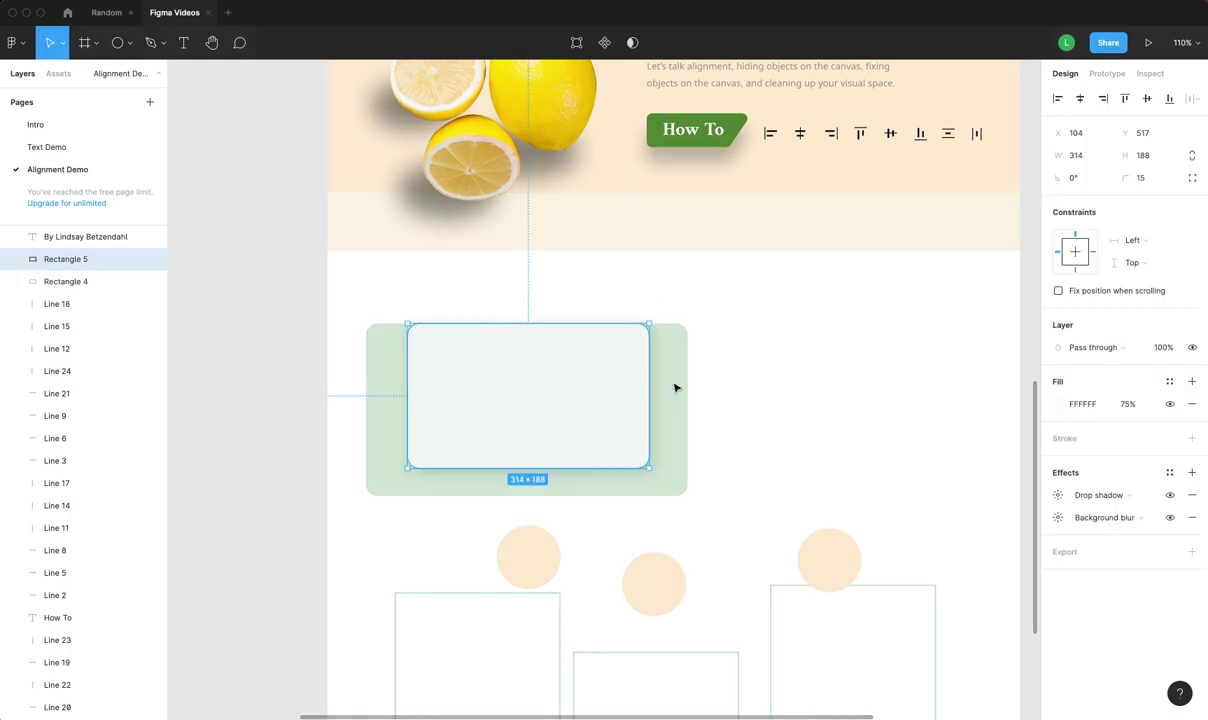
{"action": "left_click", "coordinate": [676, 386], "text": "shift"}
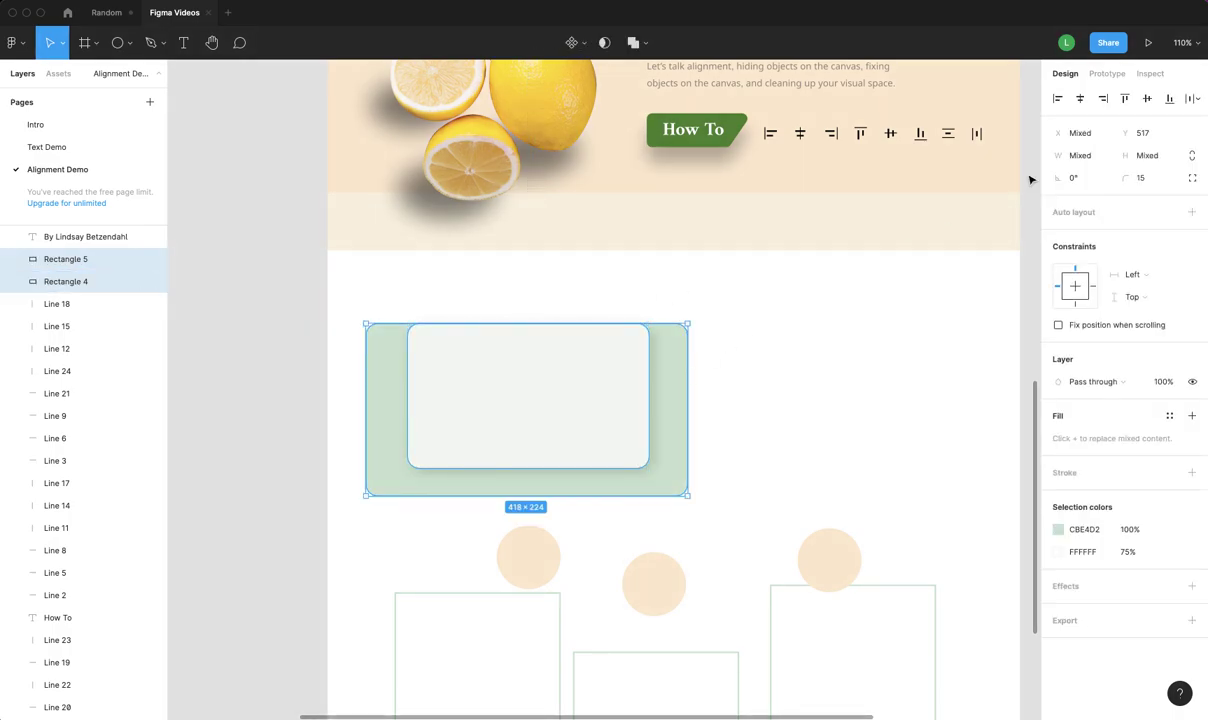
{"action": "left_click", "coordinate": [1058, 100]}
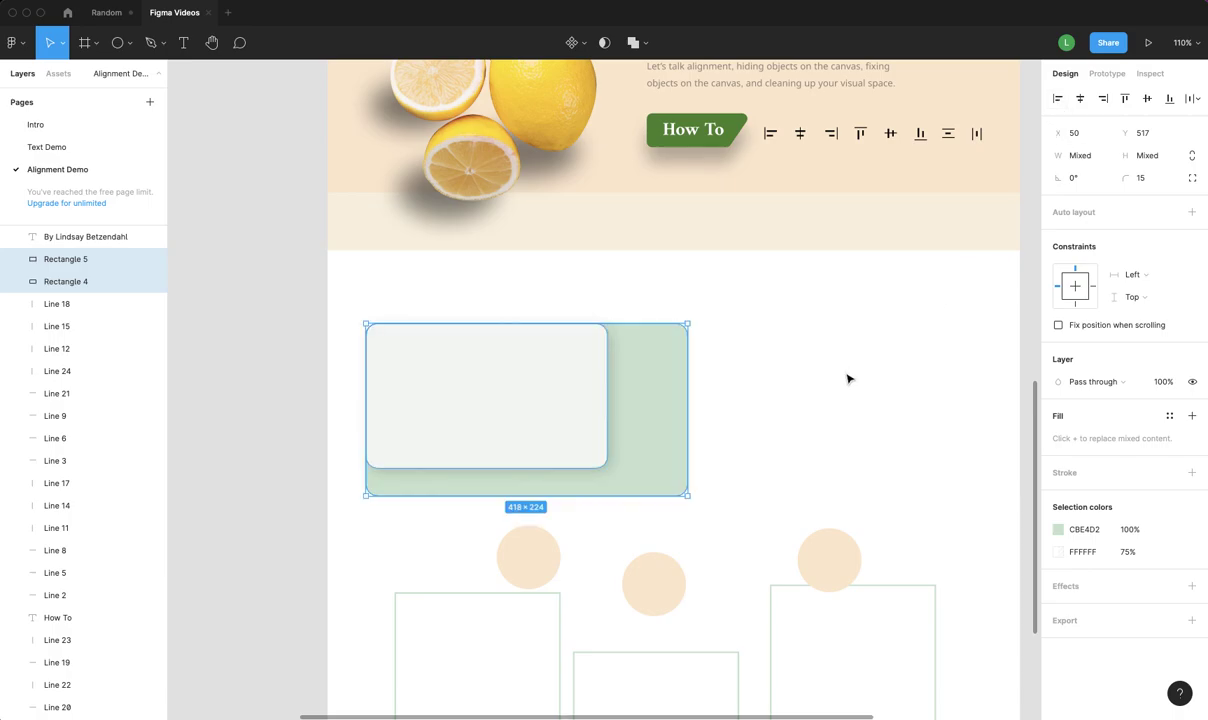
{"action": "left_click", "coordinate": [811, 381]}
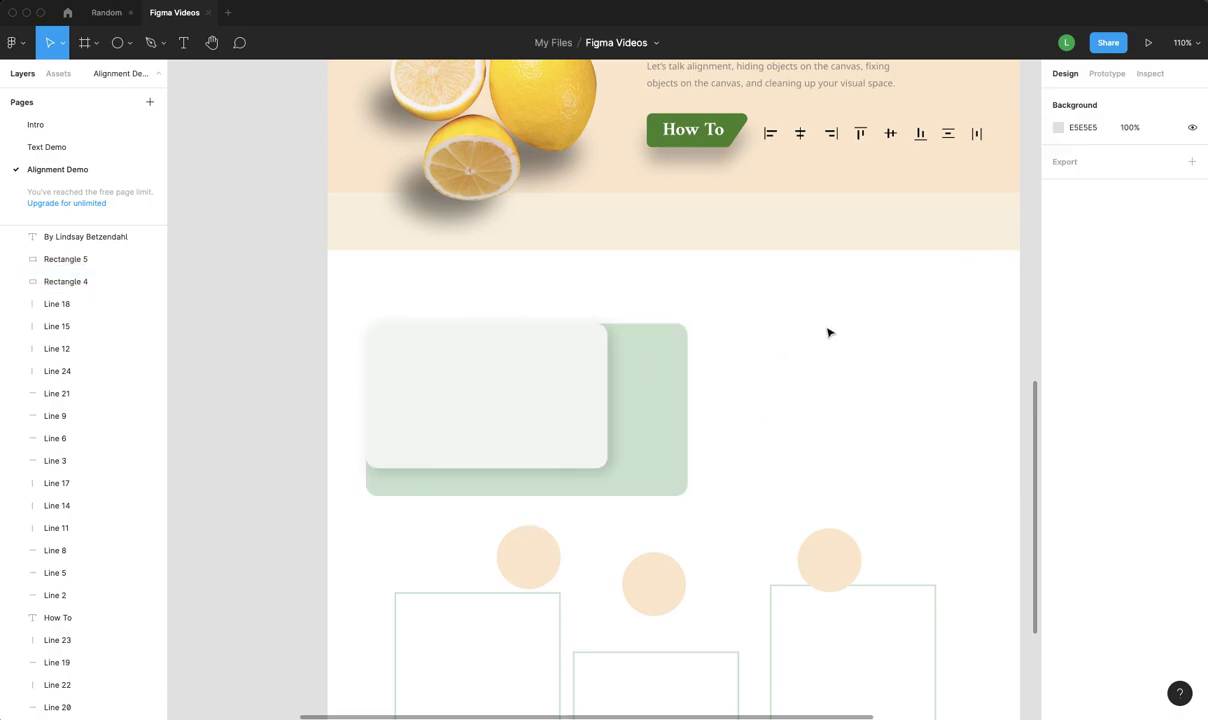
- Move the green rectangle so the white card at X 273, Y 479 overlaps its right half
{"action": "scroll", "coordinate": [763, 366], "scroll_direction": "up", "scroll_amount": 1}
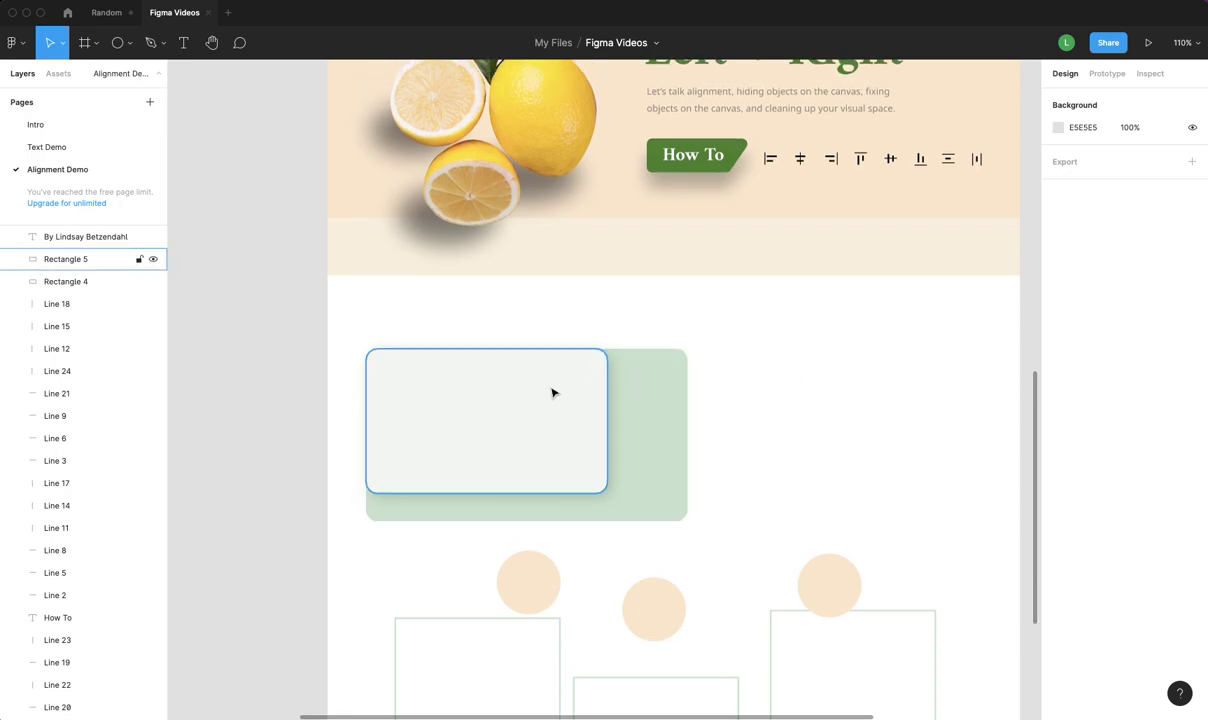
{"action": "left_click_drag", "start_coordinate": [674, 438], "coordinate": [669, 391]}
{"action": "left_click", "coordinate": [496, 423]}
{"action": "scroll", "coordinate": [911, 476], "scroll_direction": "down", "scroll_amount": 5}
{"action": "scroll", "coordinate": [911, 476], "scroll_direction": "right", "scroll_amount": 1}
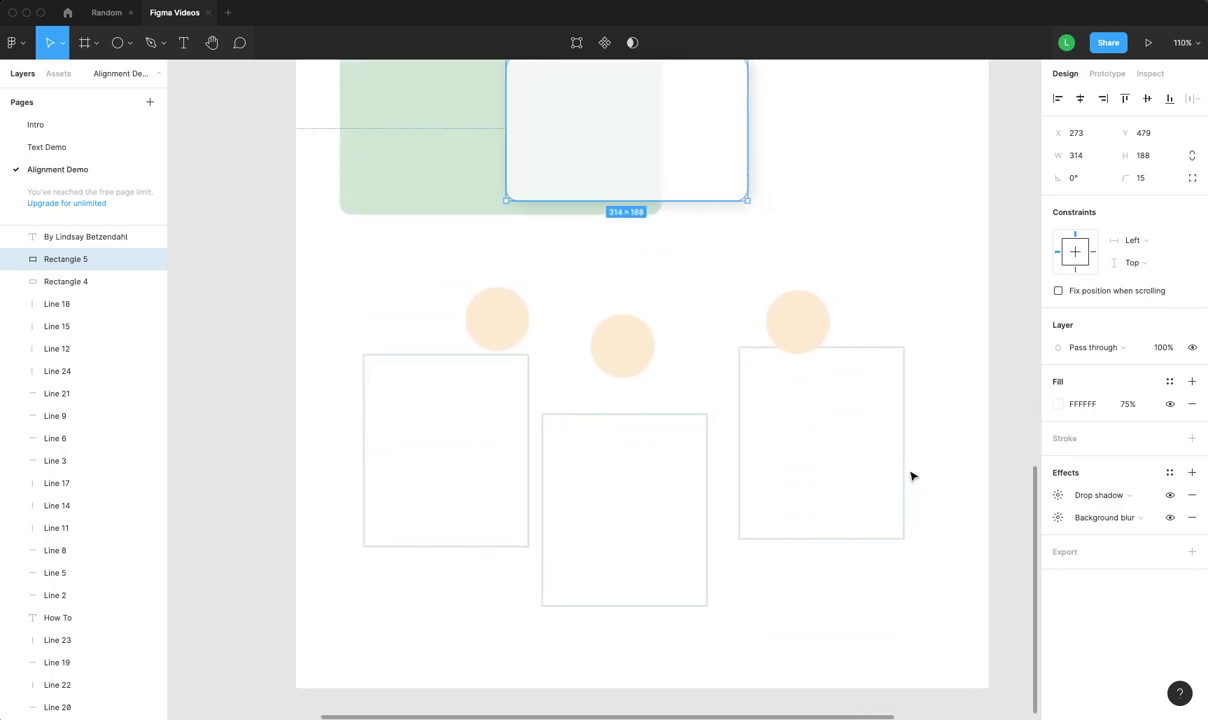
{"action": "scroll", "coordinate": [911, 476], "scroll_direction": "right", "scroll_amount": 1}
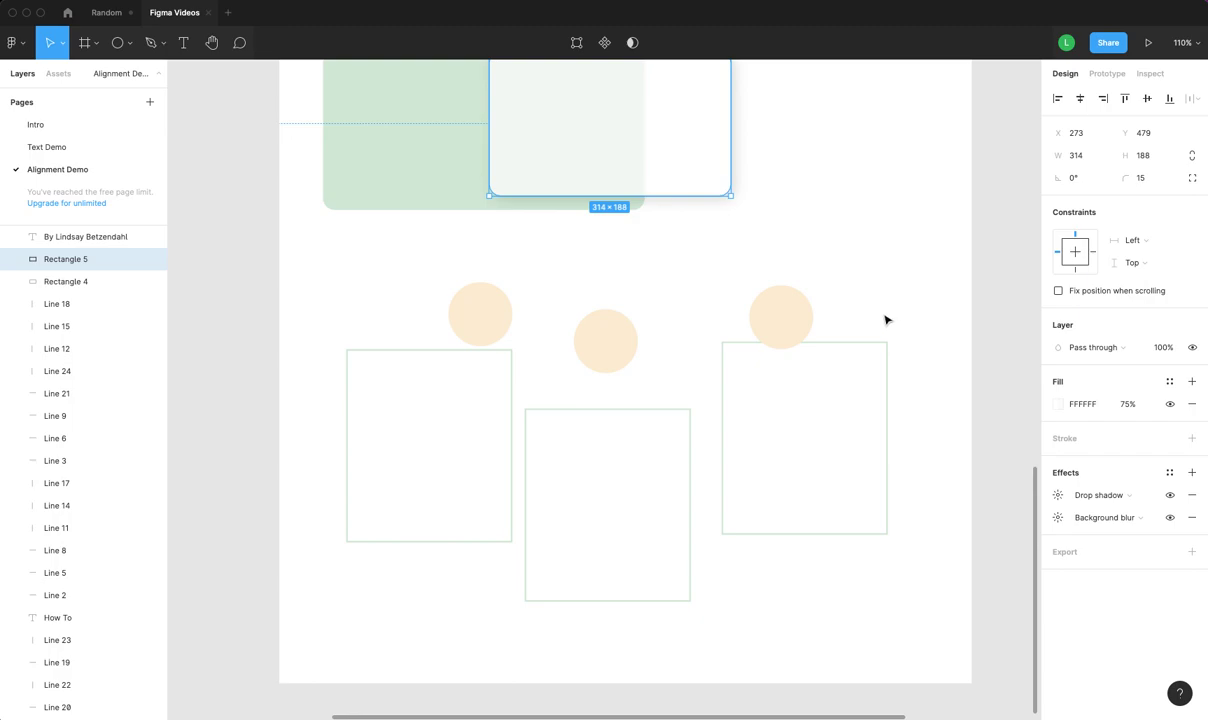
{"action": "left_click", "coordinate": [425, 351]}
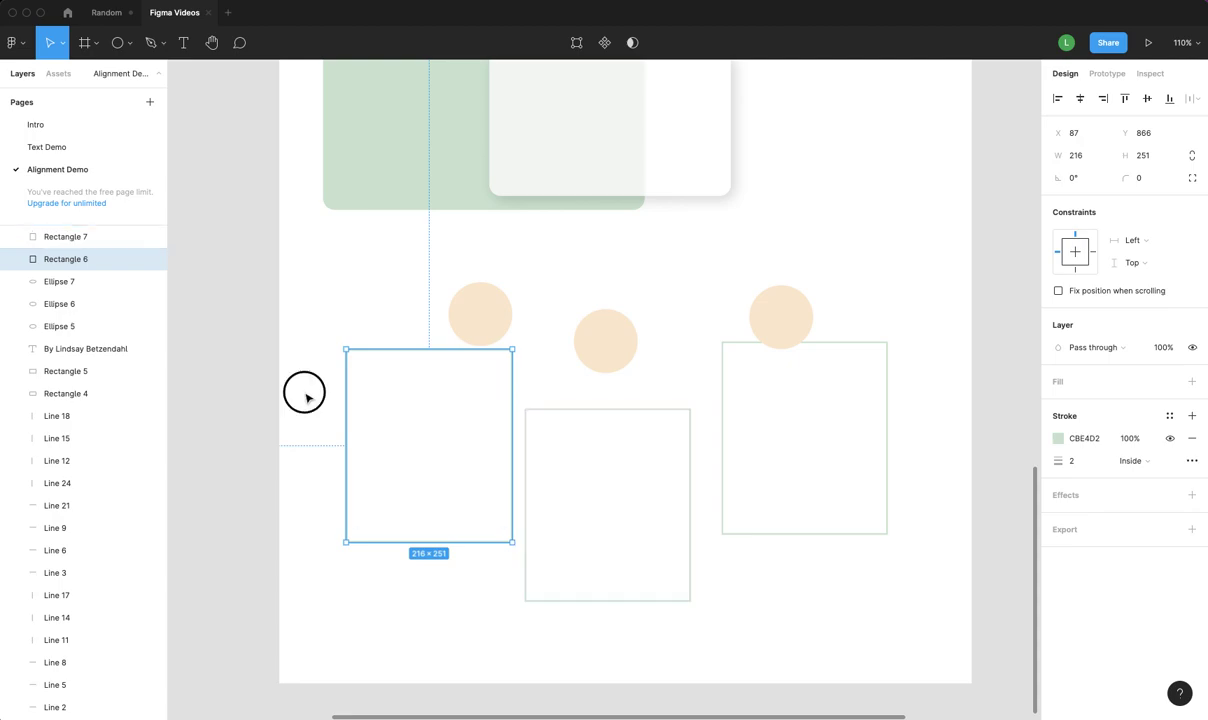
- Align Rectangles 6–8 on their vertical centers and distribute them with equal 28 px gaps
{"action": "left_click", "coordinate": [305, 394]}
{"action": "left_click", "coordinate": [429, 352]}
{"action": "left_click", "coordinate": [603, 416], "text": "shift"}
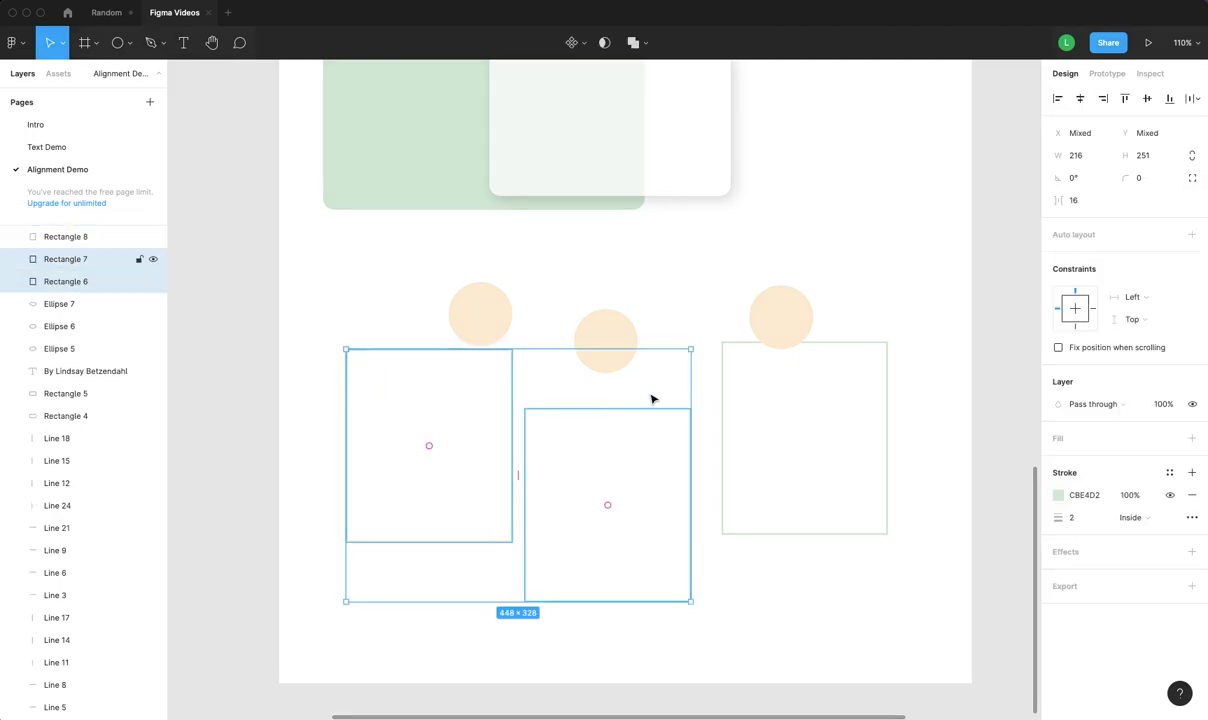
{"action": "left_click", "coordinate": [733, 342], "text": "shift"}
{"action": "left_click_drag", "start_coordinate": [919, 470], "coordinate": [313, 482]}
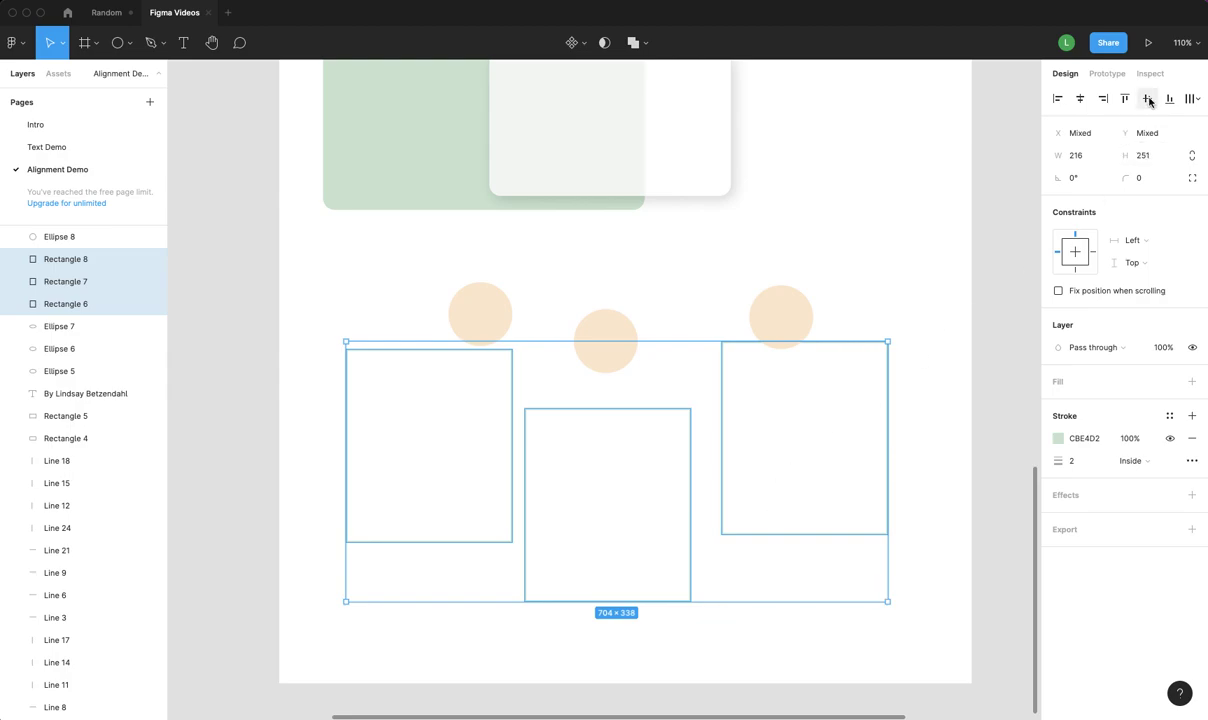
{"action": "left_click", "coordinate": [1192, 99]}
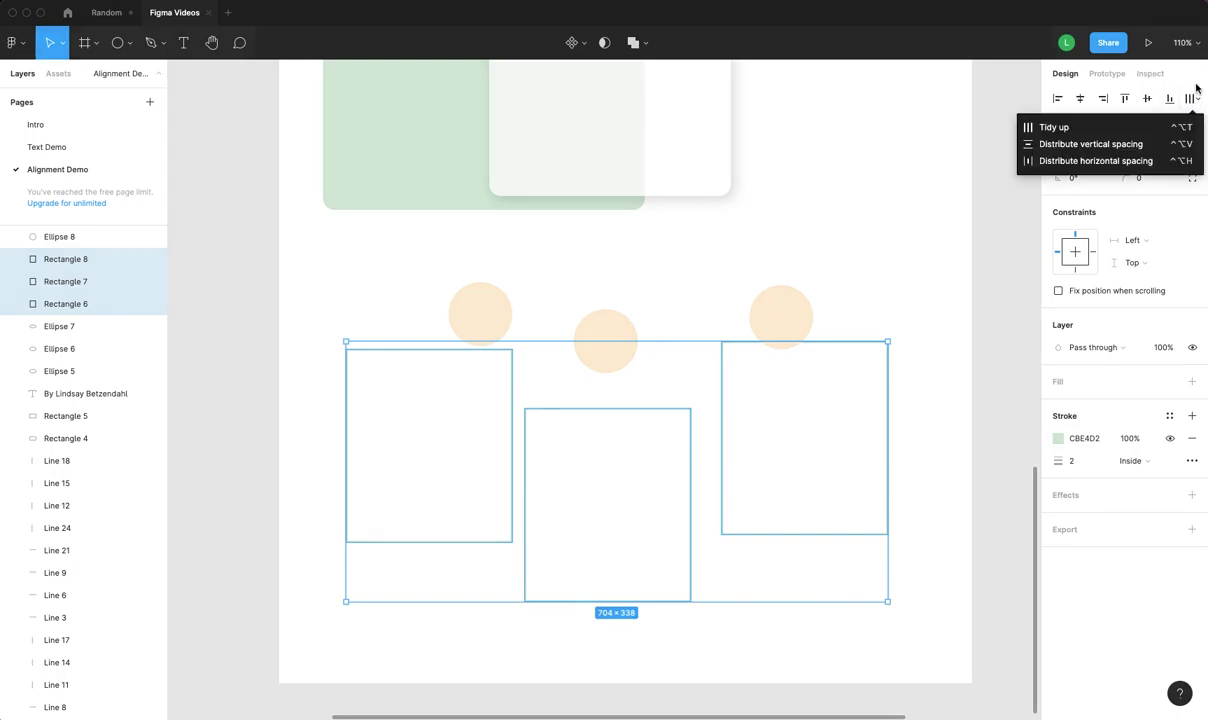
{"action": "left_click", "coordinate": [1148, 100]}
{"action": "left_click", "coordinate": [1148, 100]}
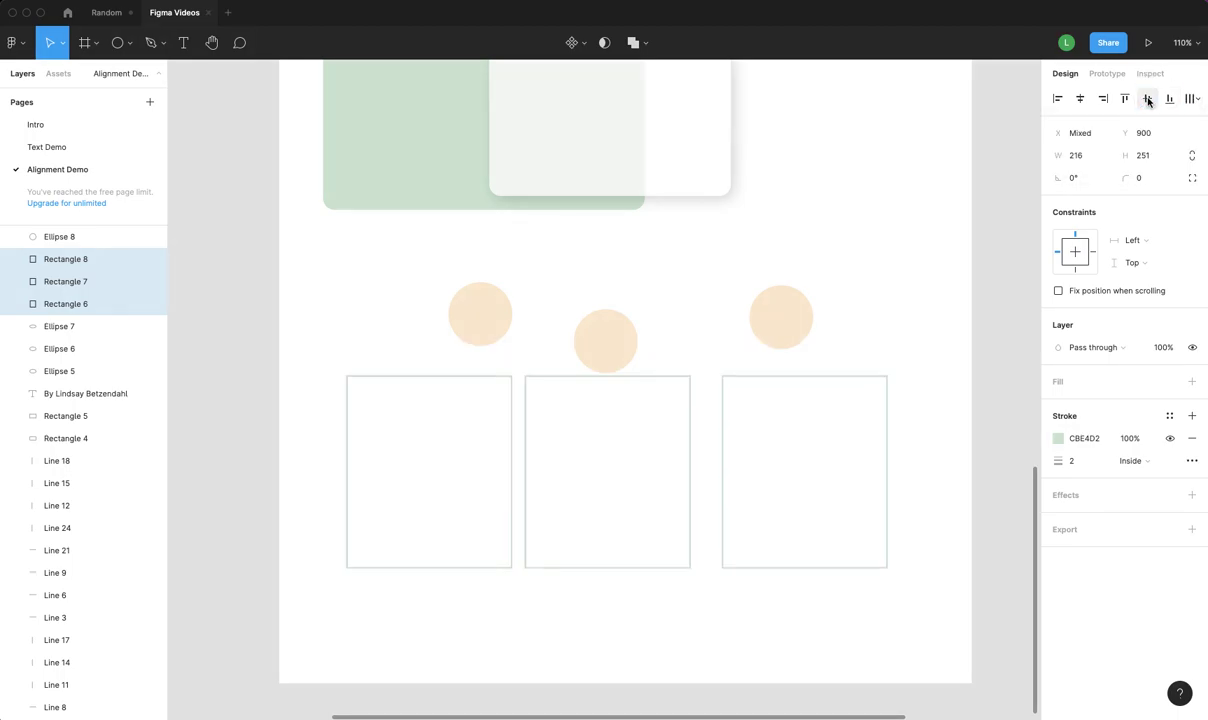
{"action": "left_click", "coordinate": [1191, 99]}
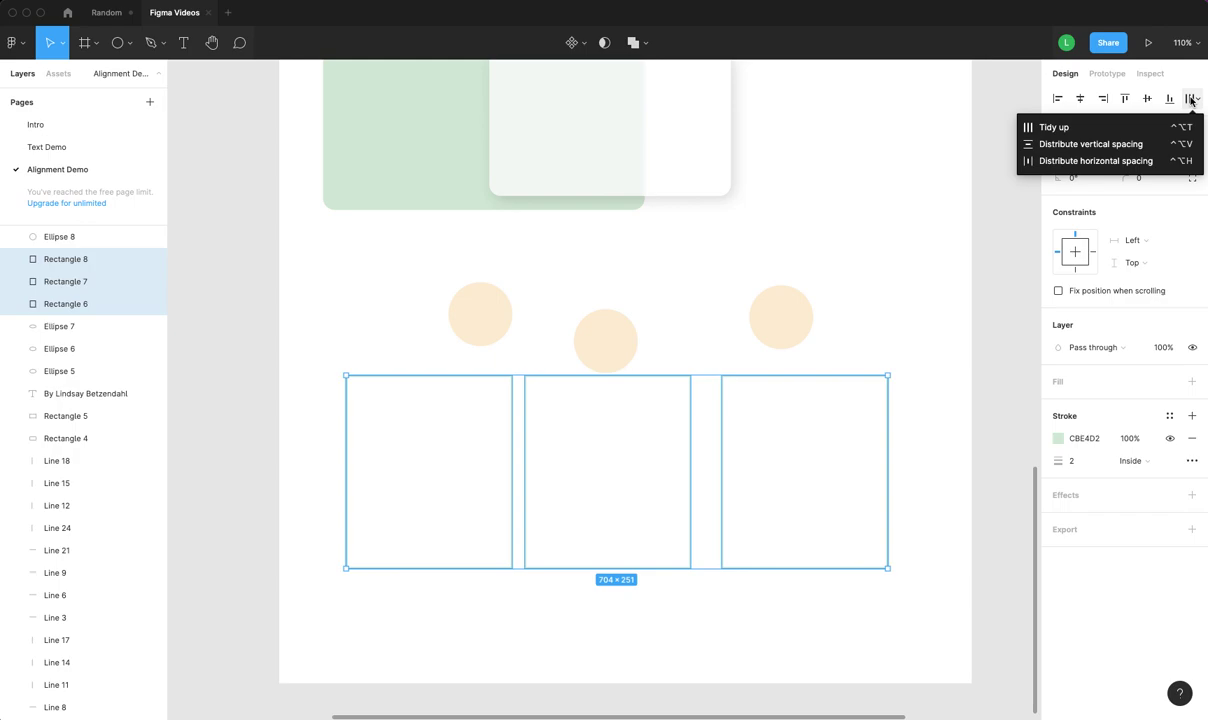
{"action": "left_click", "coordinate": [1106, 161]}
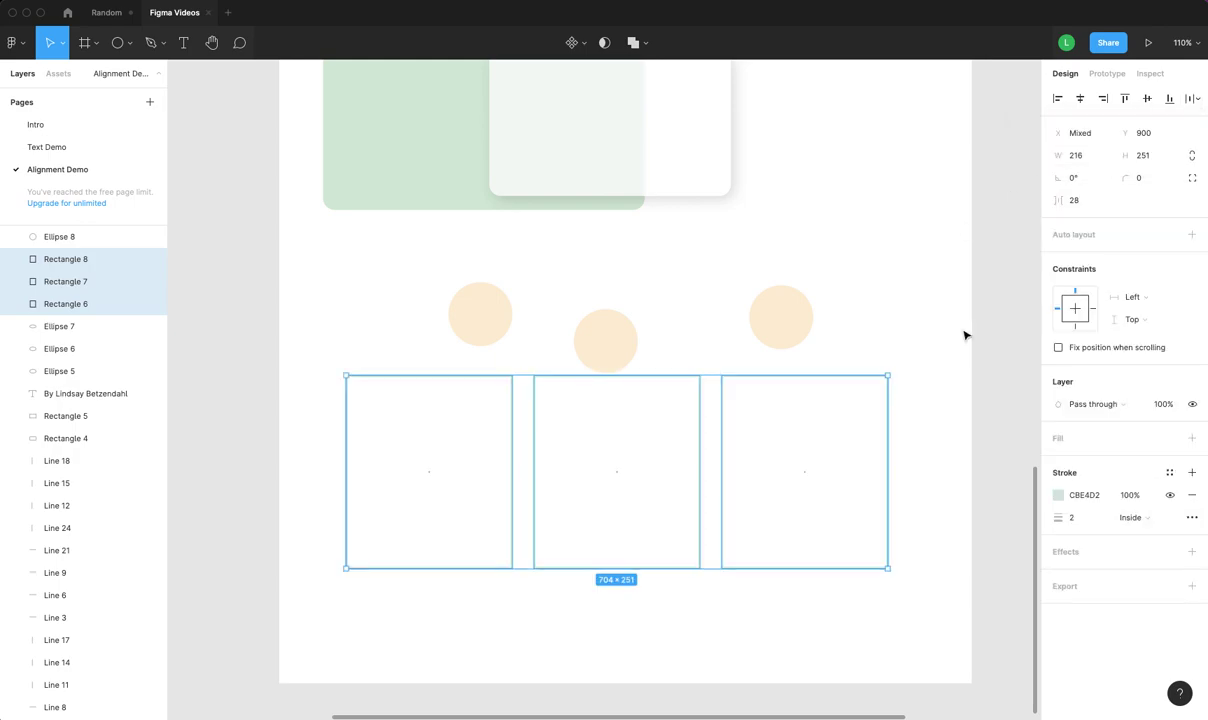
{"action": "left_click", "coordinate": [997, 321]}
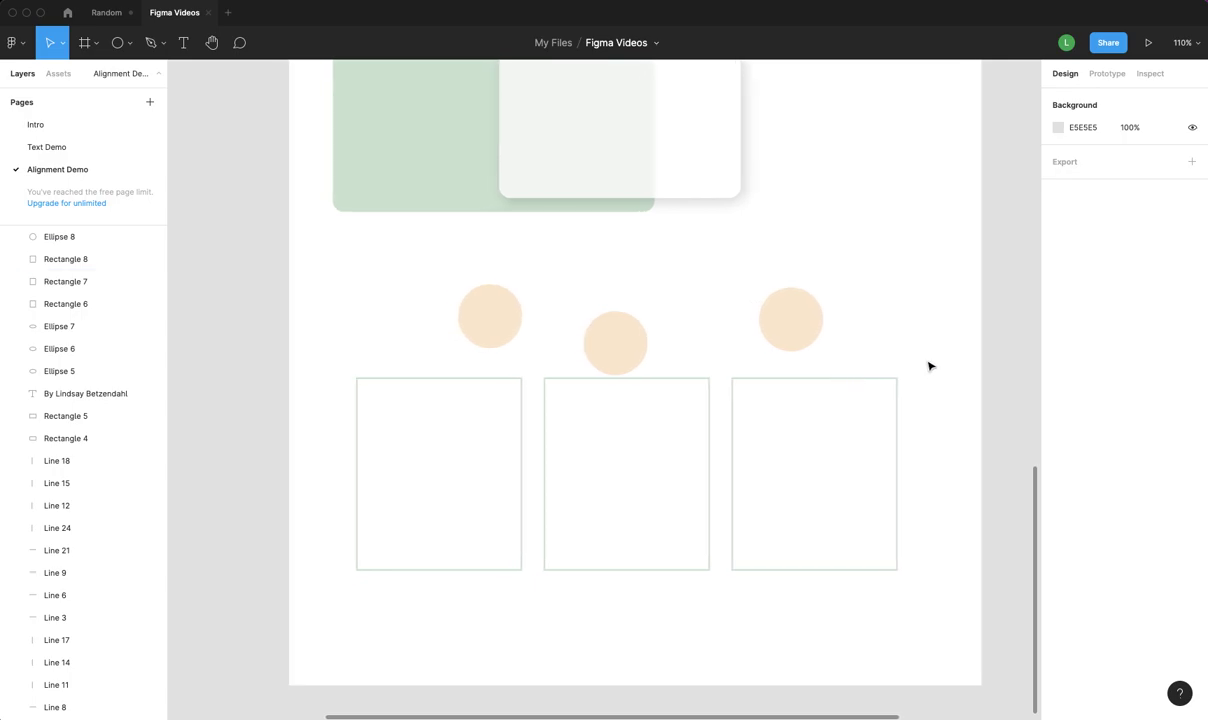
- Drag the three peach circles around the rectangles' tops, placing the outer ones at the corners
{"action": "left_click", "coordinate": [784, 327]}
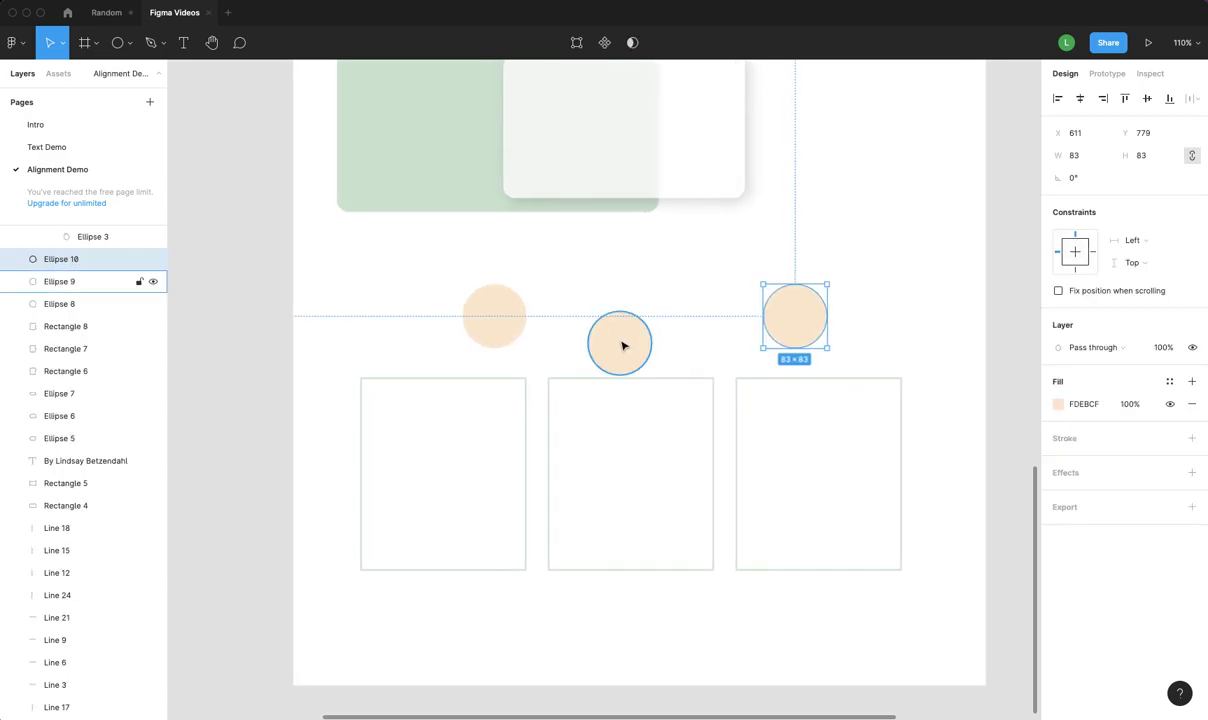
{"action": "left_click", "coordinate": [623, 345]}
{"action": "left_click", "coordinate": [482, 322]}
{"action": "left_click_drag", "start_coordinate": [494, 317], "coordinate": [443, 378]}
{"action": "left_click_drag", "start_coordinate": [620, 358], "coordinate": [650, 377]}
{"action": "left_click_drag", "start_coordinate": [790, 313], "coordinate": [818, 379]}
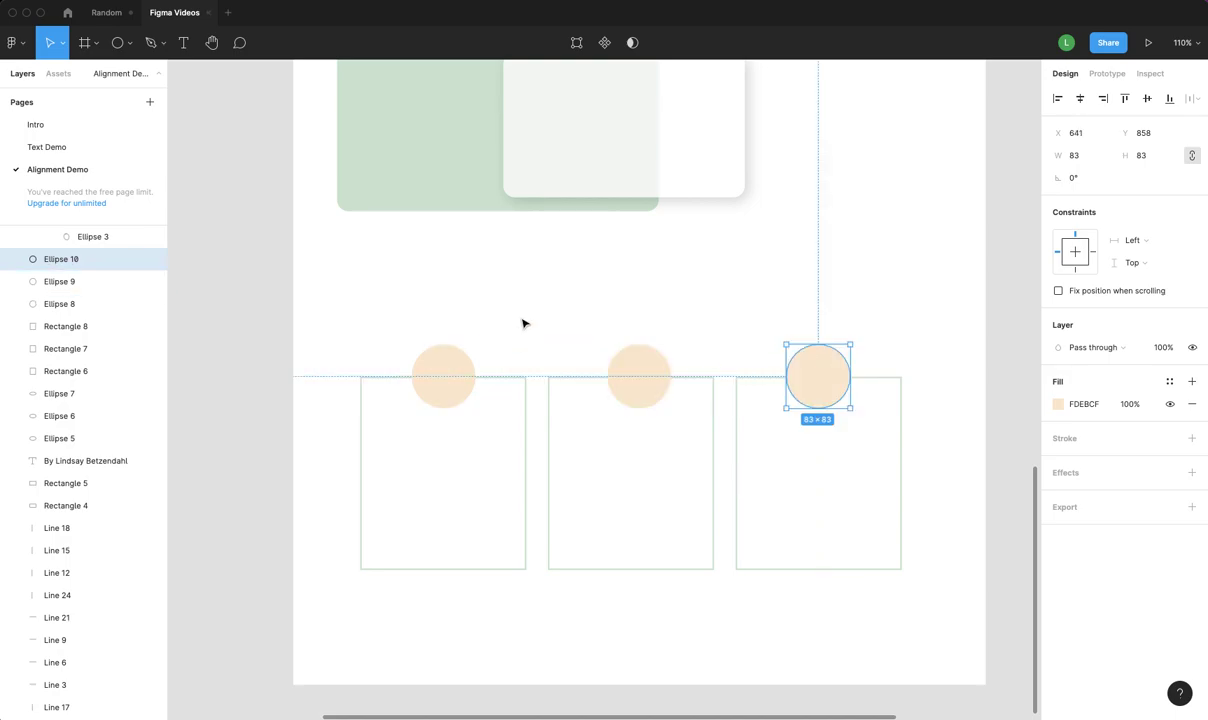
{"action": "left_click", "coordinate": [806, 305]}
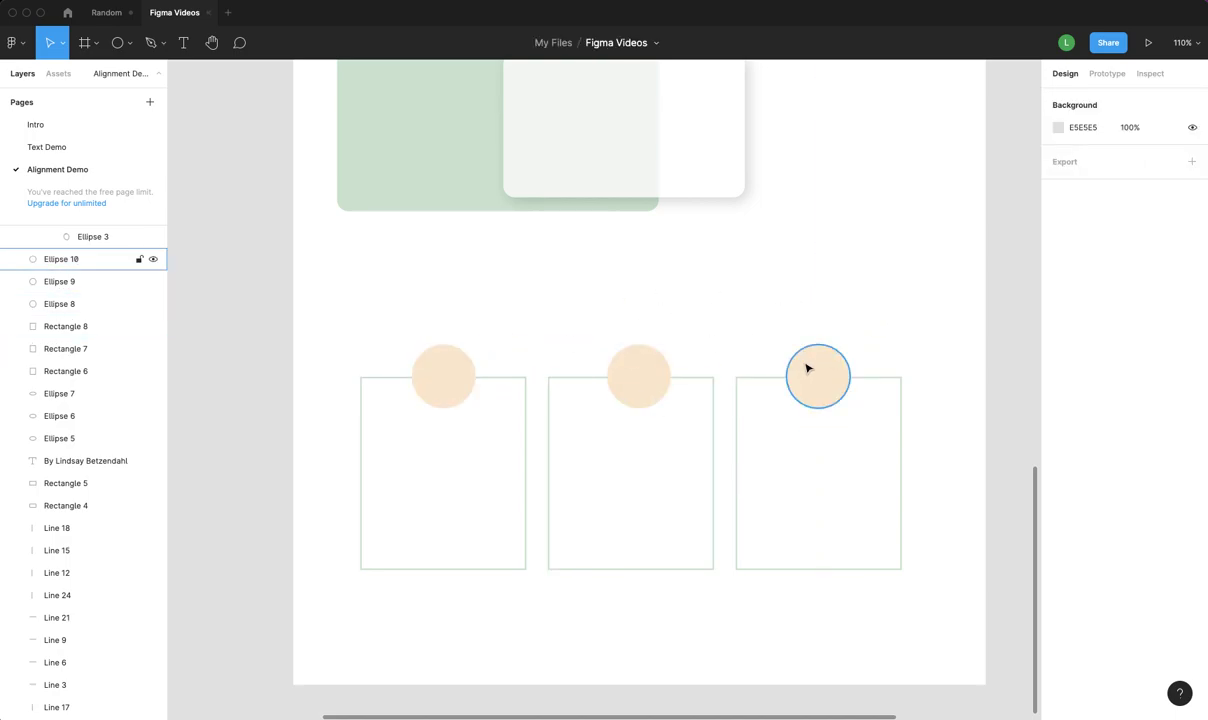
{"action": "left_click_drag", "start_coordinate": [820, 380], "coordinate": [786, 314]}
{"action": "left_click_drag", "start_coordinate": [642, 372], "coordinate": [646, 304]}
{"action": "left_click_drag", "start_coordinate": [412, 375], "coordinate": [365, 381]}
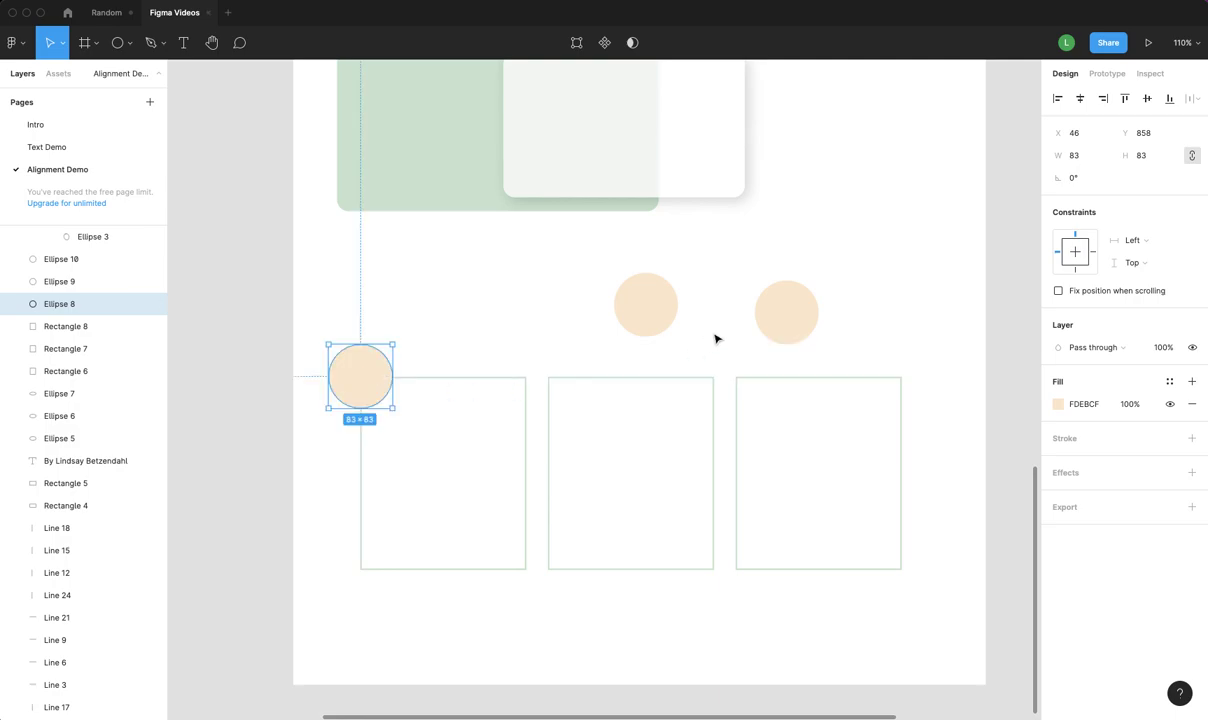
{"action": "left_click_drag", "start_coordinate": [785, 311], "coordinate": [903, 377]}
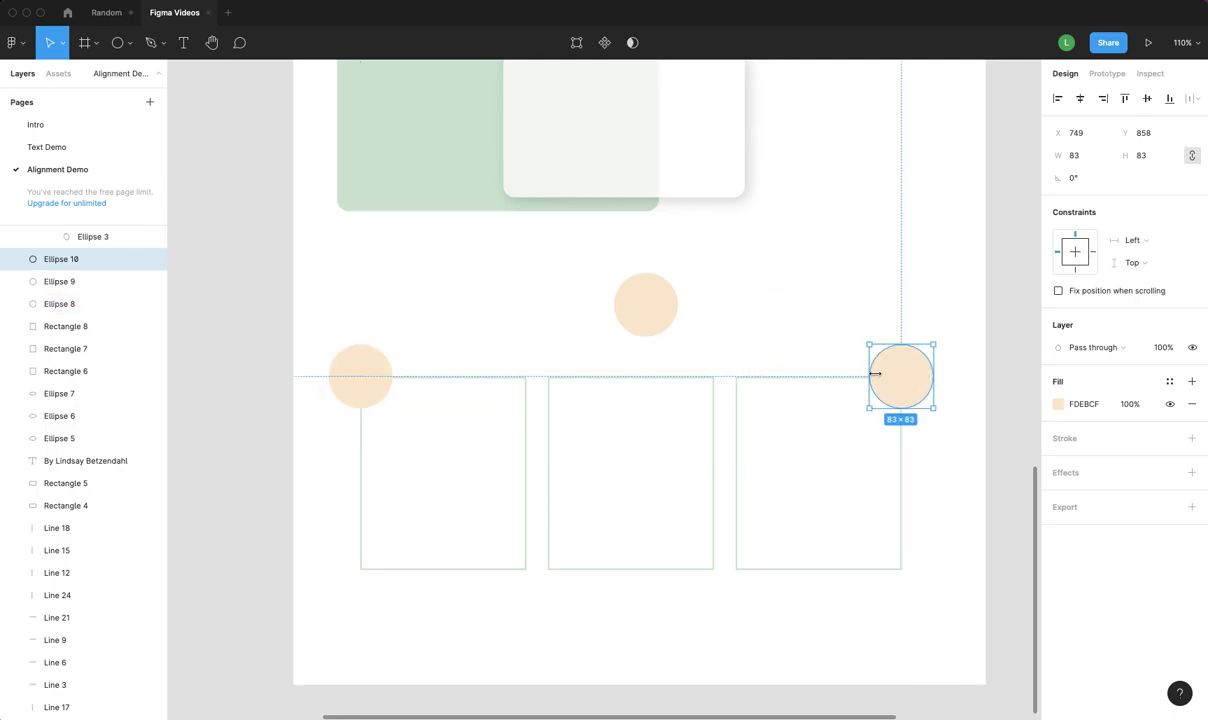
- Align the three circles at one height, space them 269 apart, and lower them onto the cards
{"action": "left_click", "coordinate": [624, 314], "text": "shift"}
{"action": "left_click", "coordinate": [372, 383], "text": "shift"}
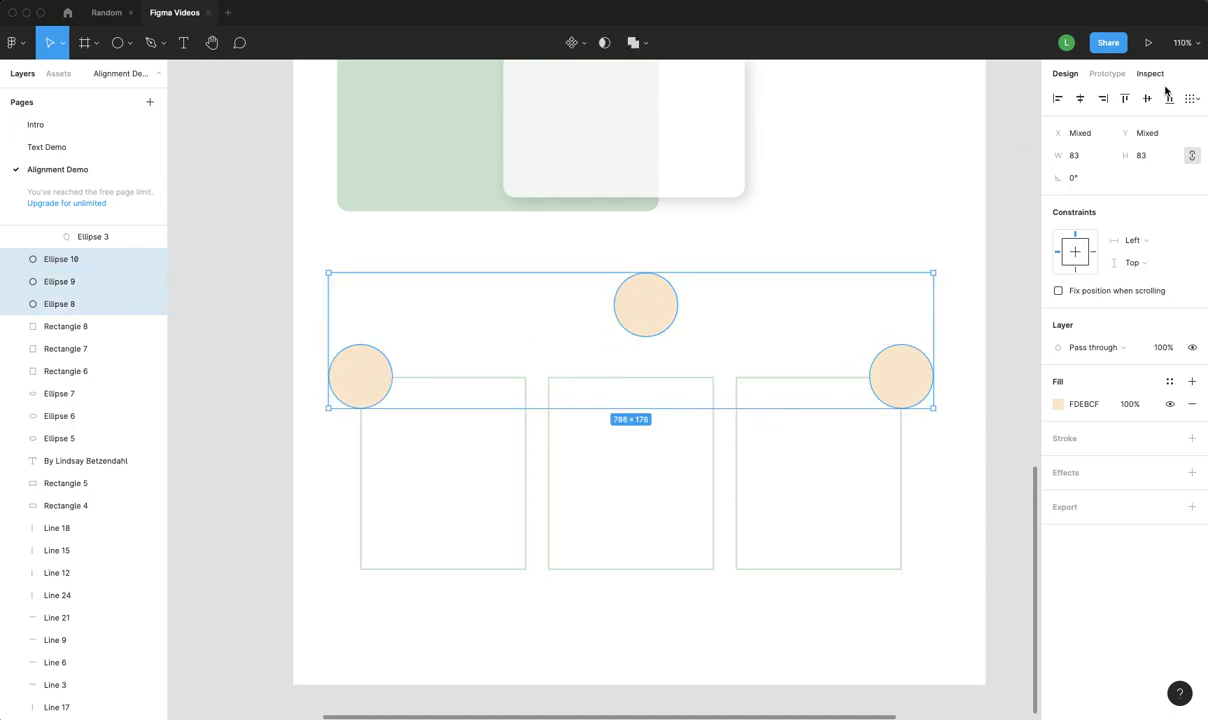
{"action": "left_click", "coordinate": [1147, 99]}
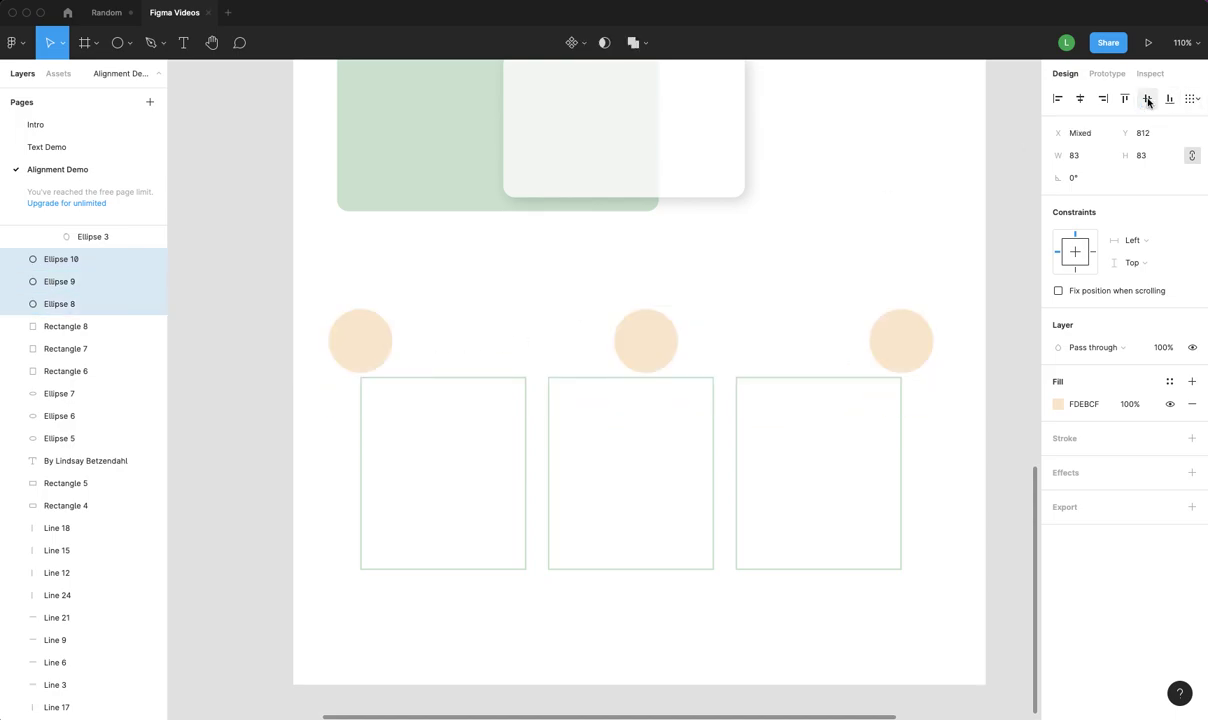
{"action": "left_click", "coordinate": [1190, 99]}
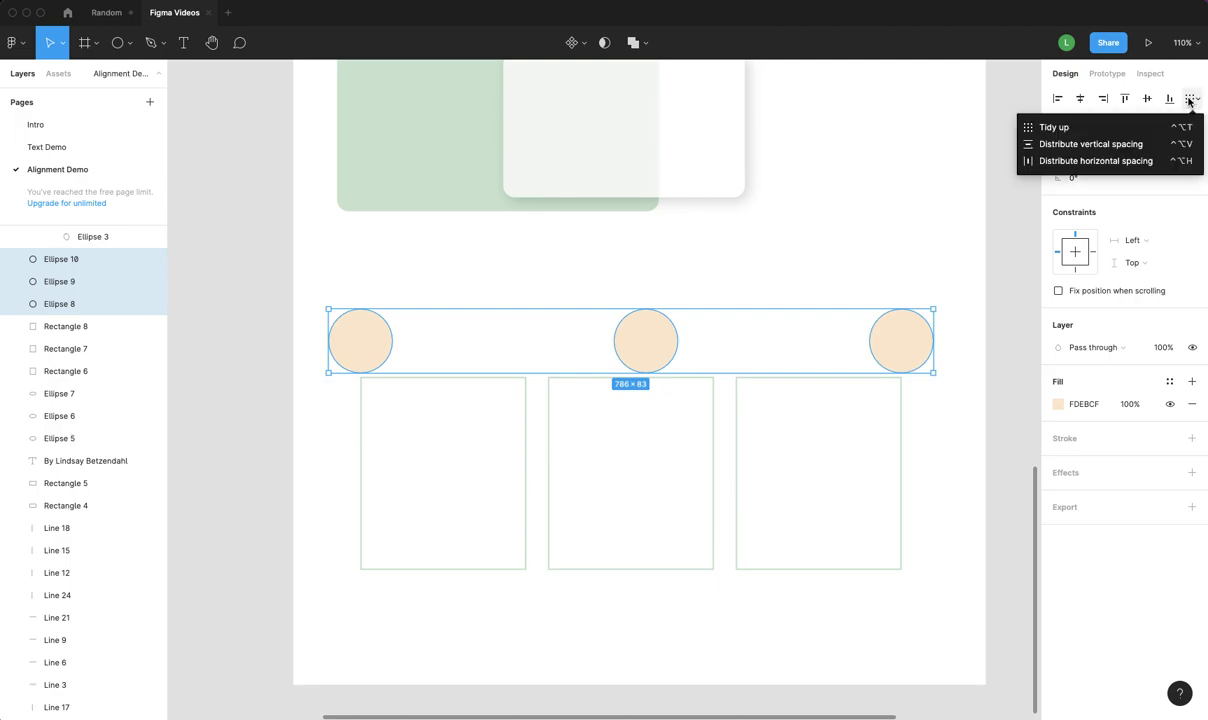
{"action": "left_click", "coordinate": [1131, 162]}
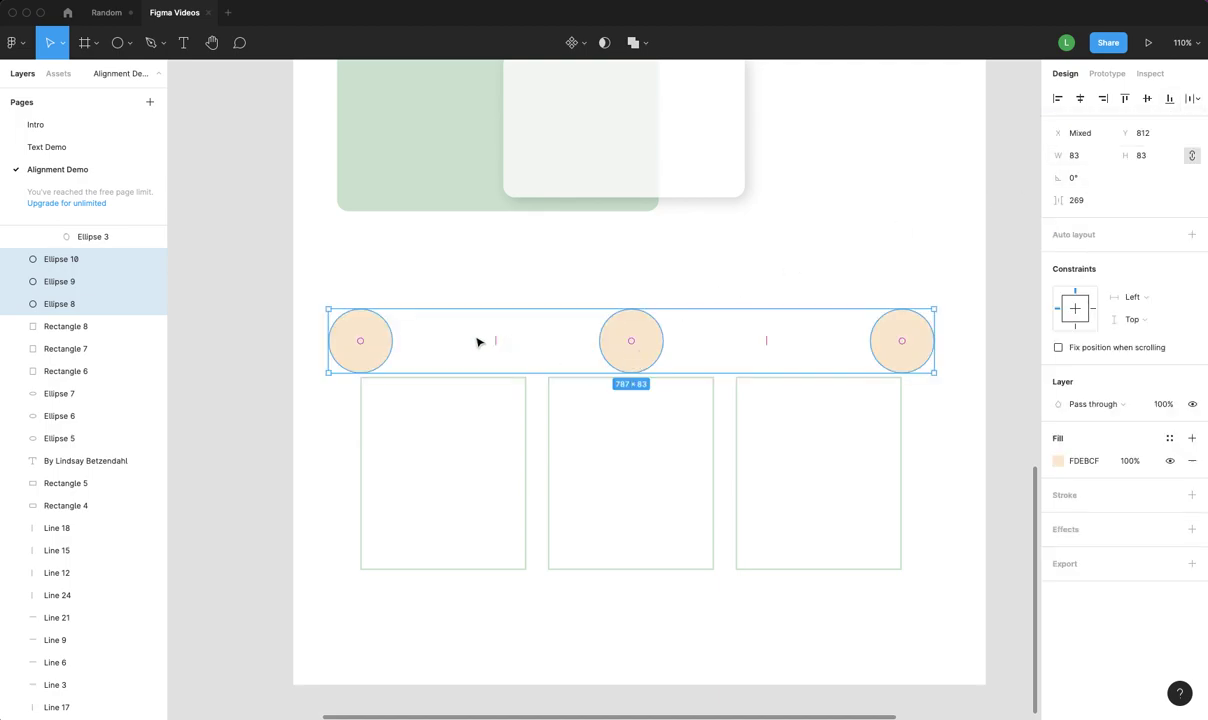
{"action": "left_click_drag", "start_coordinate": [651, 345], "coordinate": [645, 385]}
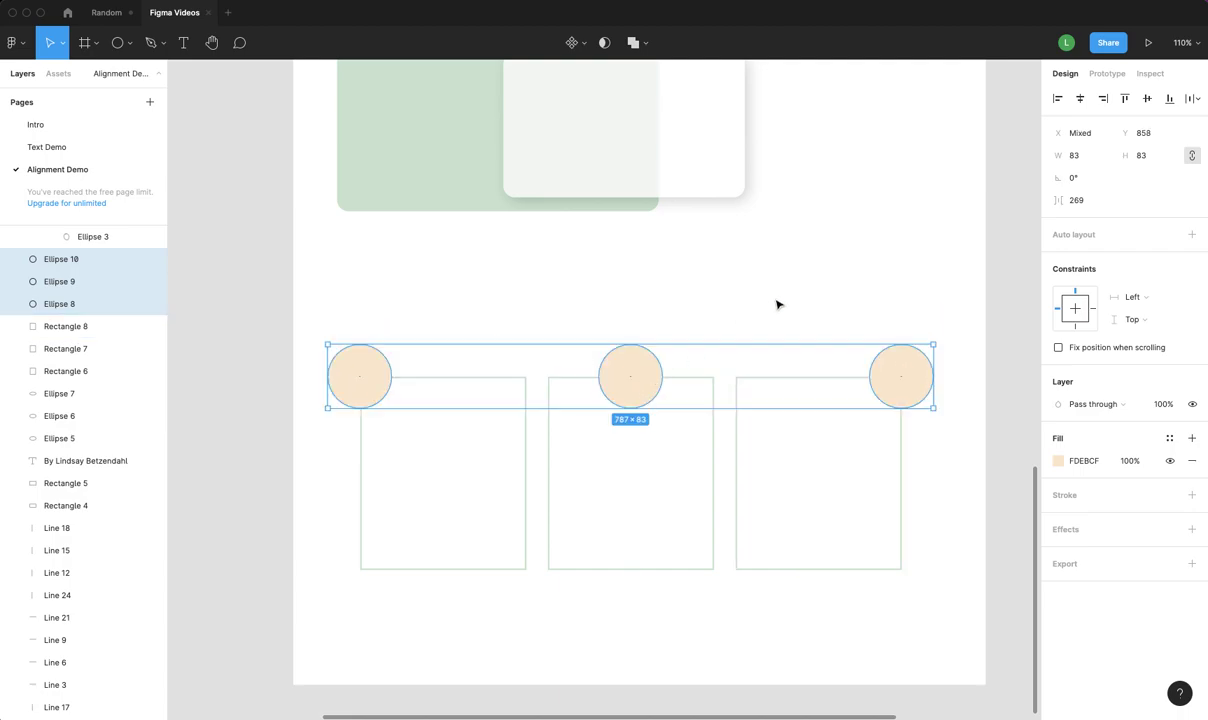
{"action": "left_click", "coordinate": [735, 285]}
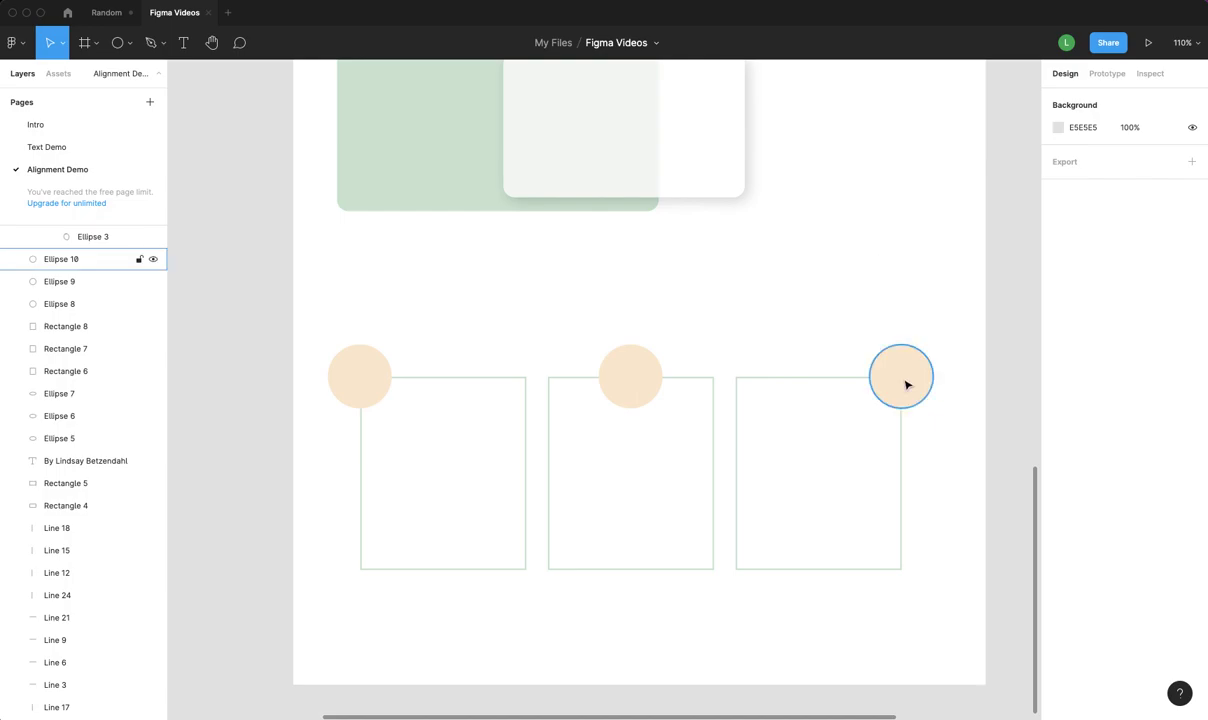
- Reposition the circles over the cards, placing the middle one beside the right circle
{"action": "left_click_drag", "start_coordinate": [906, 381], "coordinate": [822, 387]}
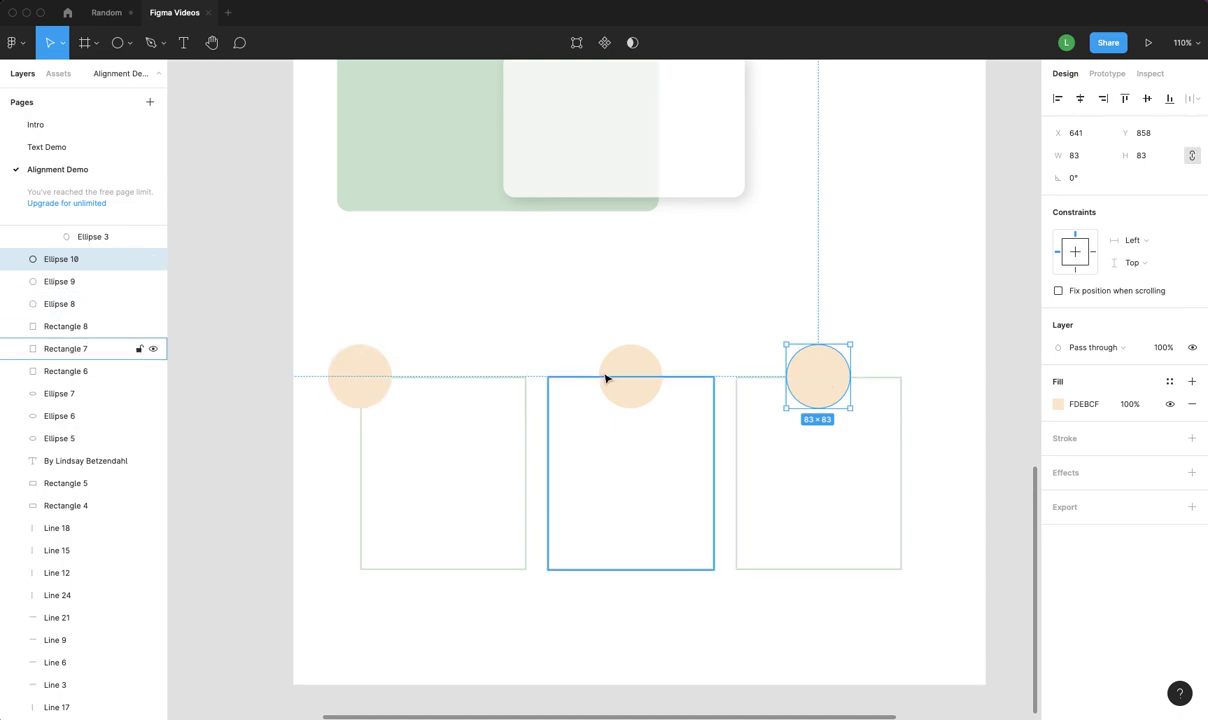
{"action": "left_click_drag", "start_coordinate": [636, 367], "coordinate": [732, 359]}
{"action": "left_click_drag", "start_coordinate": [361, 377], "coordinate": [563, 345]}
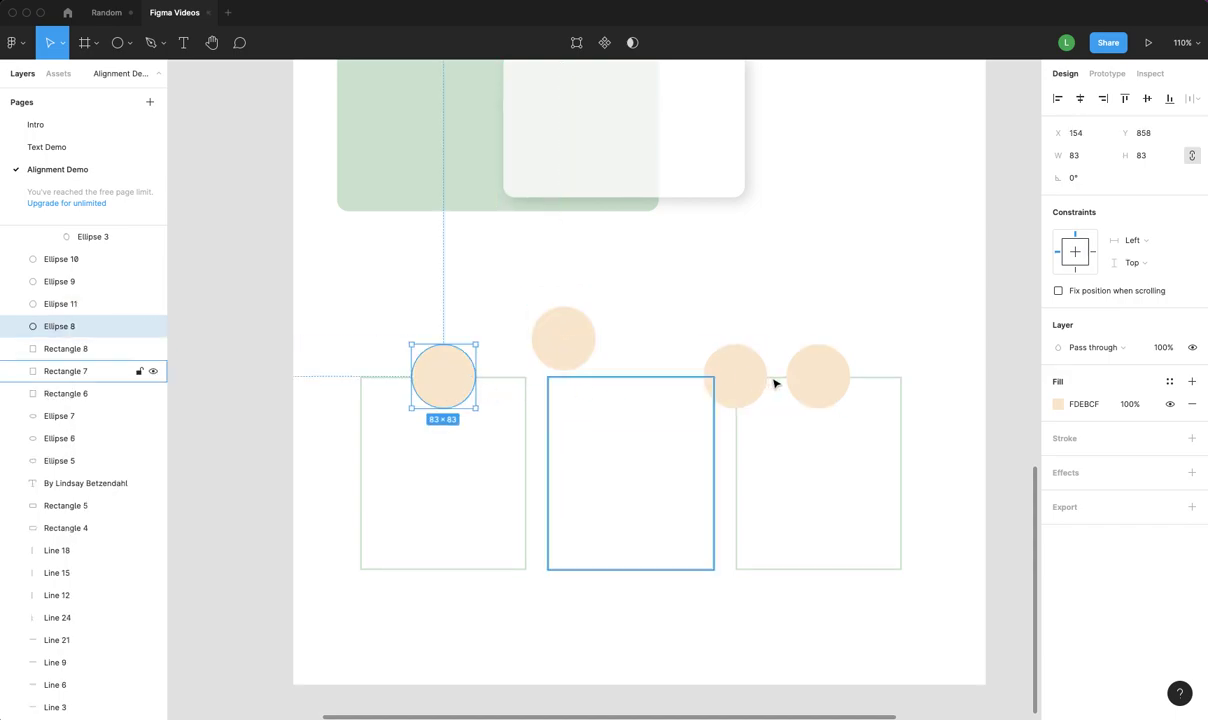
- Space the four circles evenly 79 apart and align them in one row at Y 834
{"action": "left_click", "coordinate": [815, 385]}
{"action": "left_click", "coordinate": [741, 396], "text": "shift"}
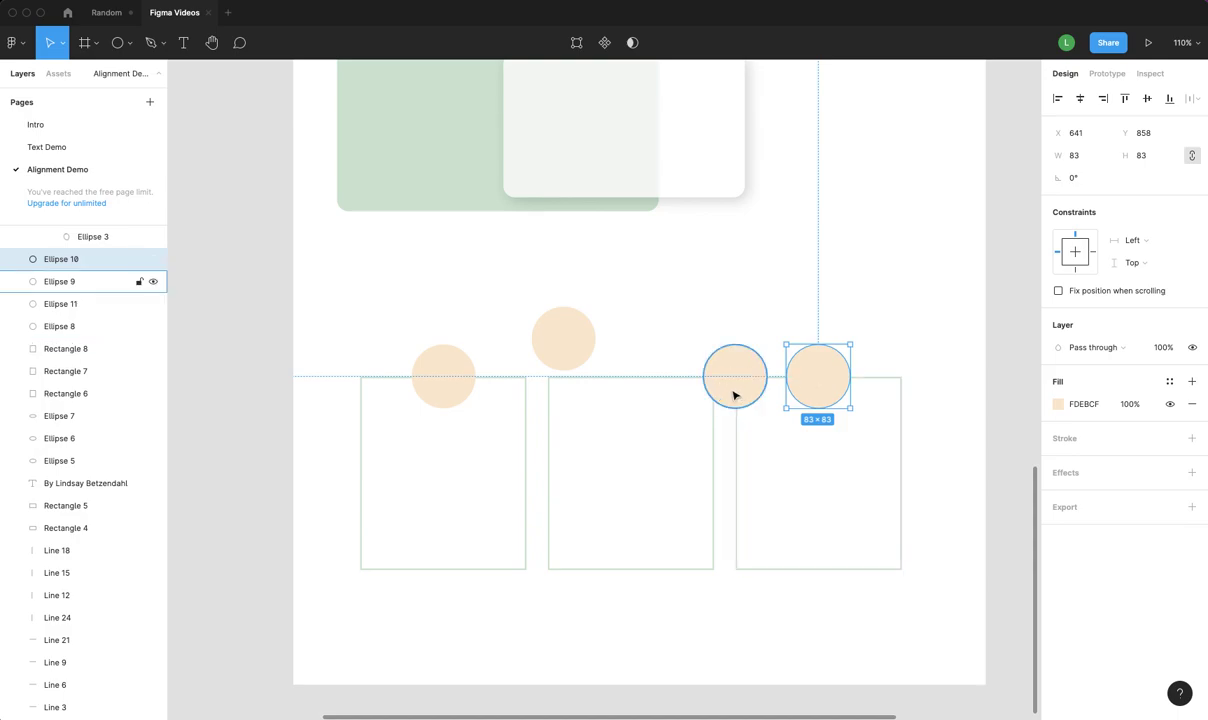
{"action": "left_click", "coordinate": [558, 352], "text": "shift"}
{"action": "left_click", "coordinate": [450, 390], "text": "shift"}
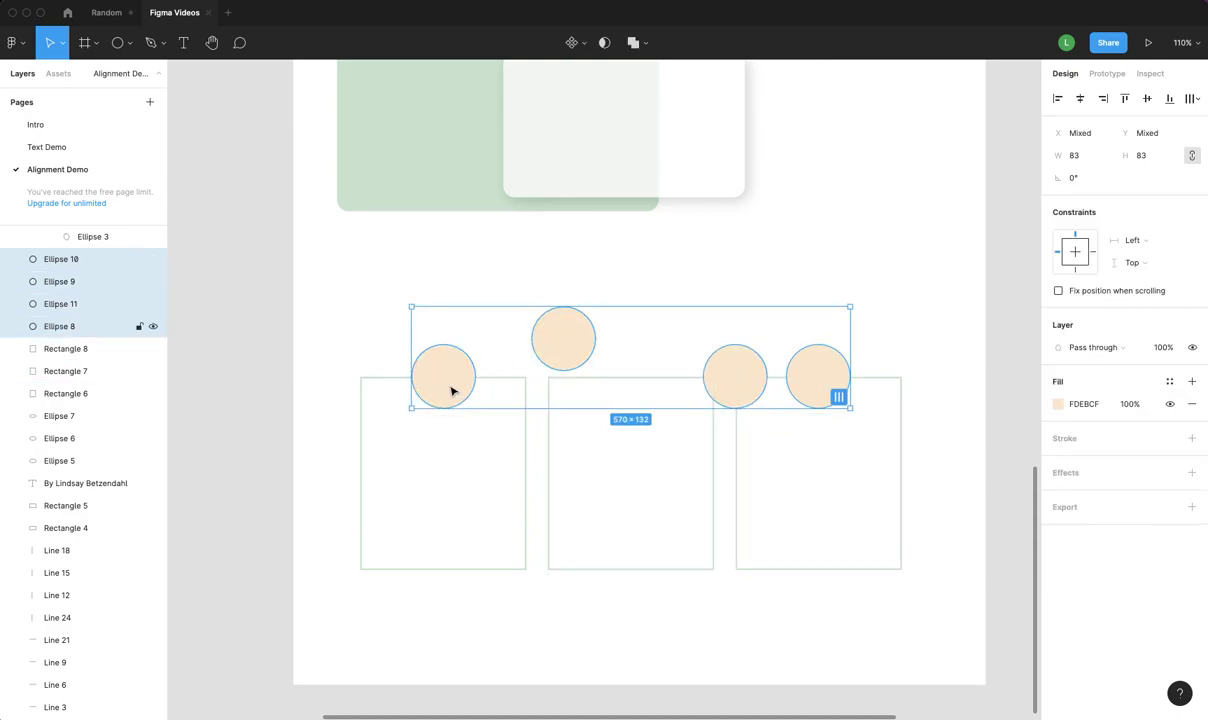
{"action": "left_click", "coordinate": [1192, 98]}
{"action": "left_click", "coordinate": [1139, 162]}
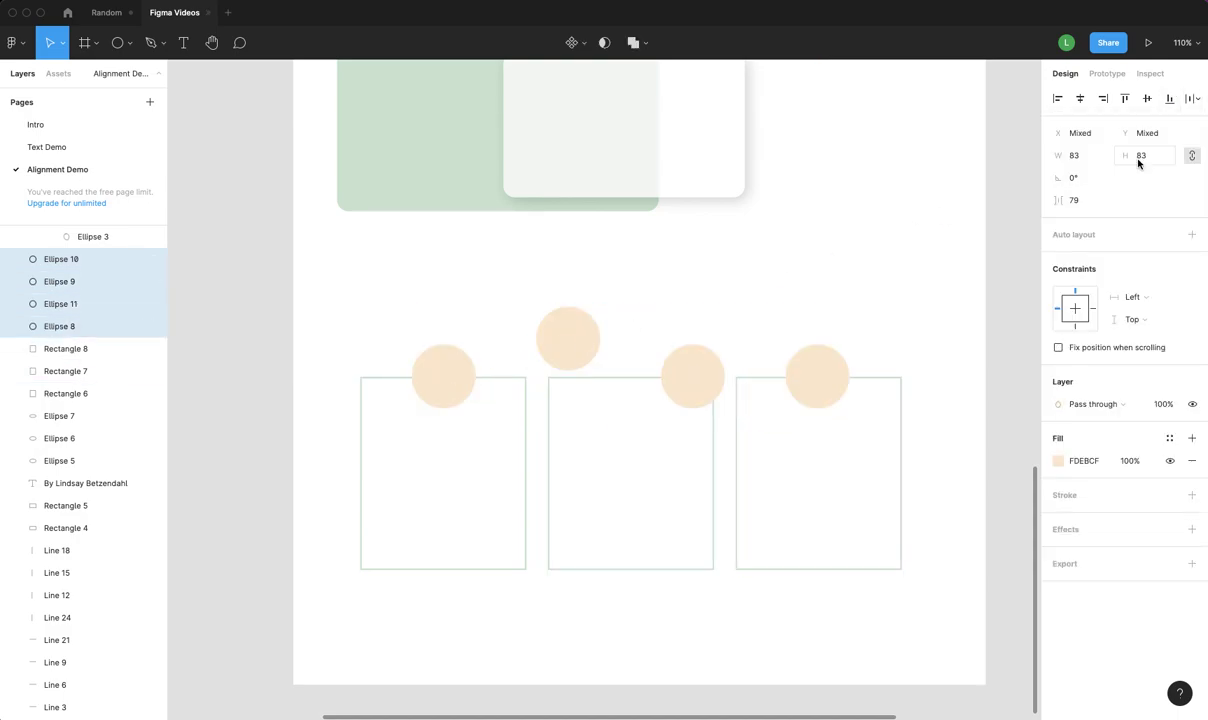
{"action": "left_click", "coordinate": [1147, 98]}
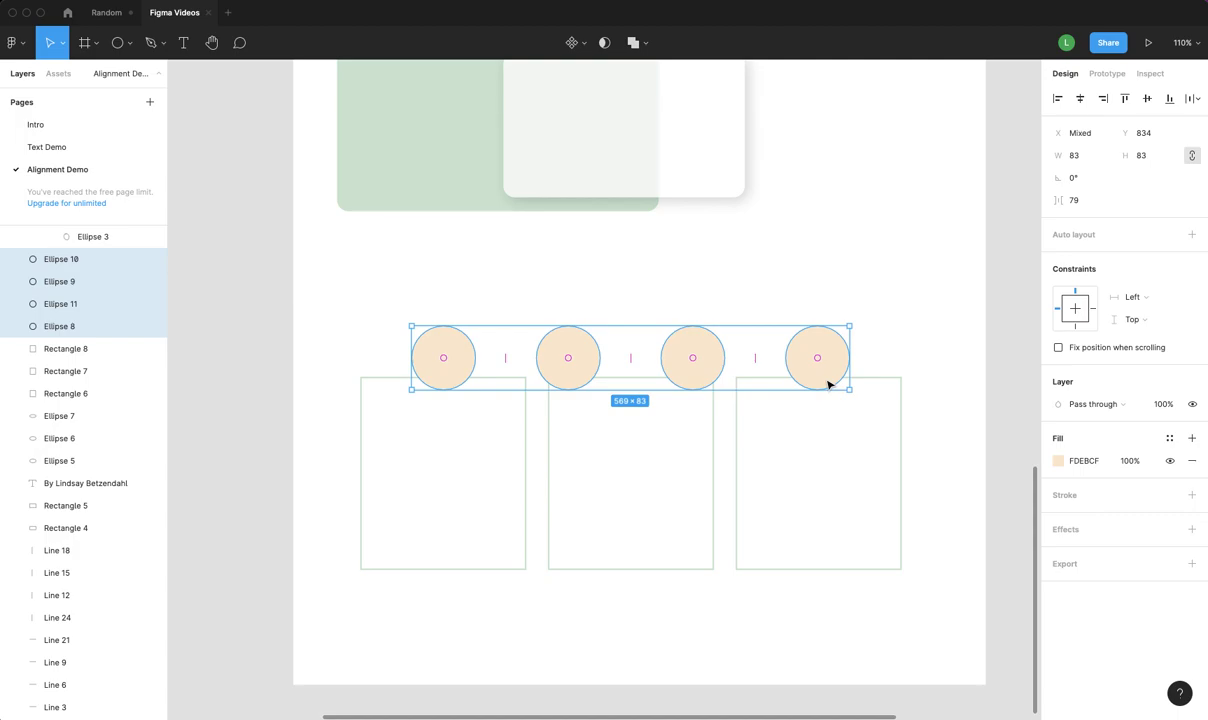
{"action": "left_click", "coordinate": [818, 279]}
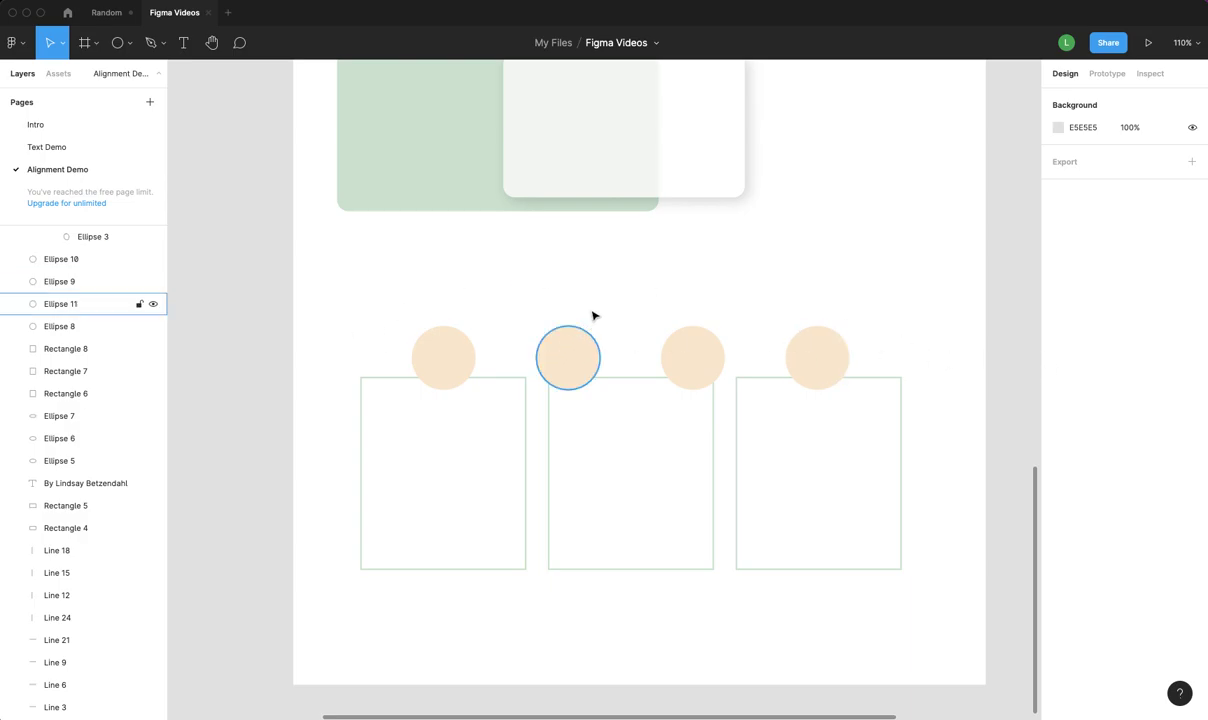
- Drag the circles up into a higher row at Y 778 above the cards
{"action": "left_click_drag", "start_coordinate": [569, 359], "coordinate": [559, 317]}
{"action": "left_click_drag", "start_coordinate": [449, 333], "coordinate": [449, 290]}
{"action": "left_click_drag", "start_coordinate": [557, 319], "coordinate": [550, 318]}
{"action": "left_click_drag", "start_coordinate": [690, 367], "coordinate": [660, 330]}
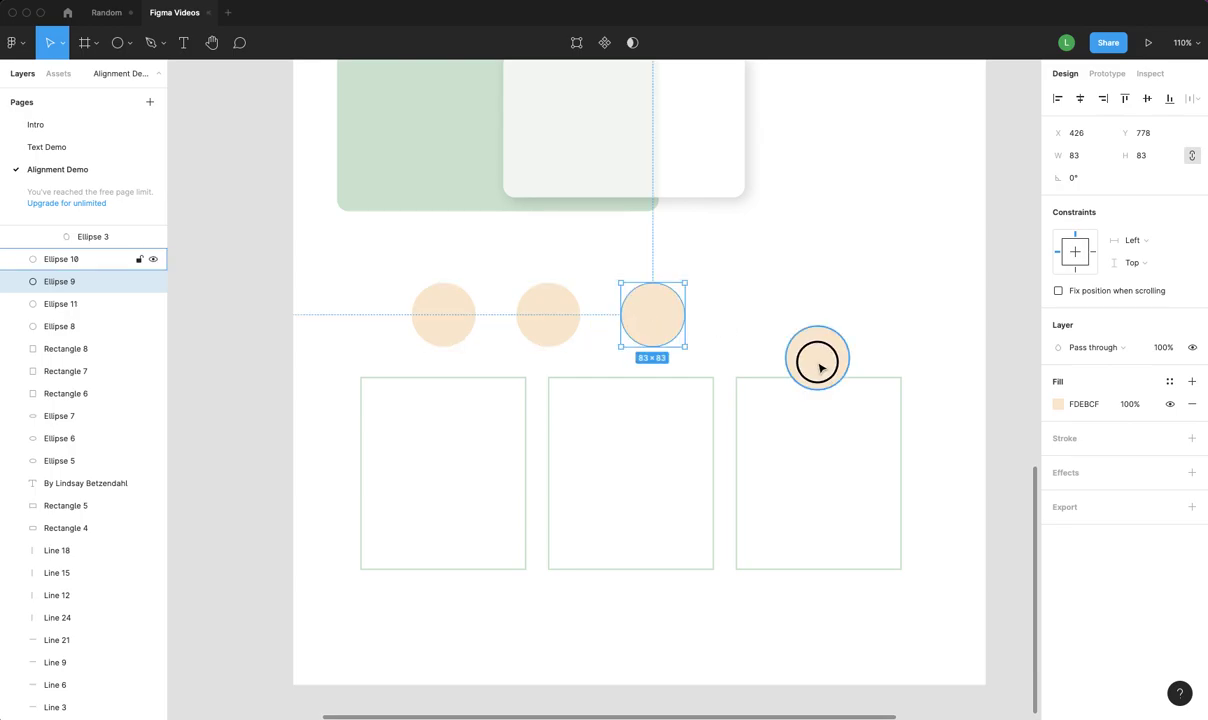
{"action": "left_click_drag", "start_coordinate": [817, 361], "coordinate": [819, 322]}
{"action": "left_click", "coordinate": [867, 326]}
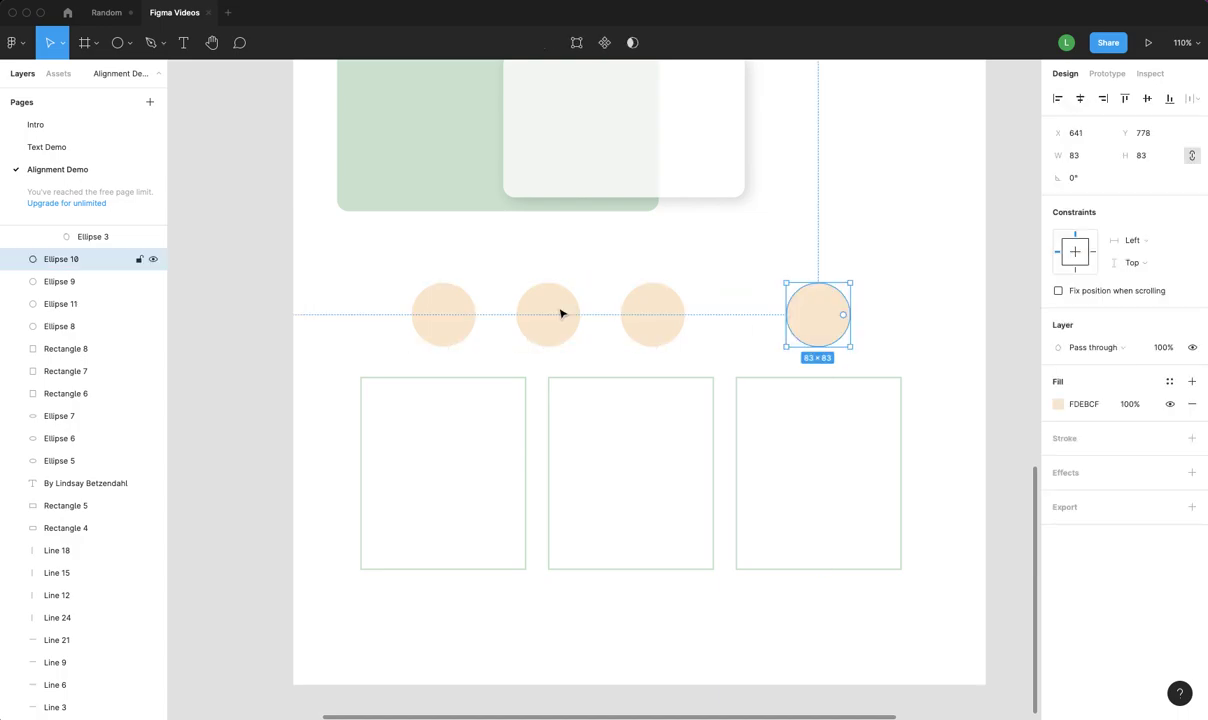
{"action": "left_click_drag", "start_coordinate": [439, 313], "coordinate": [439, 314]}
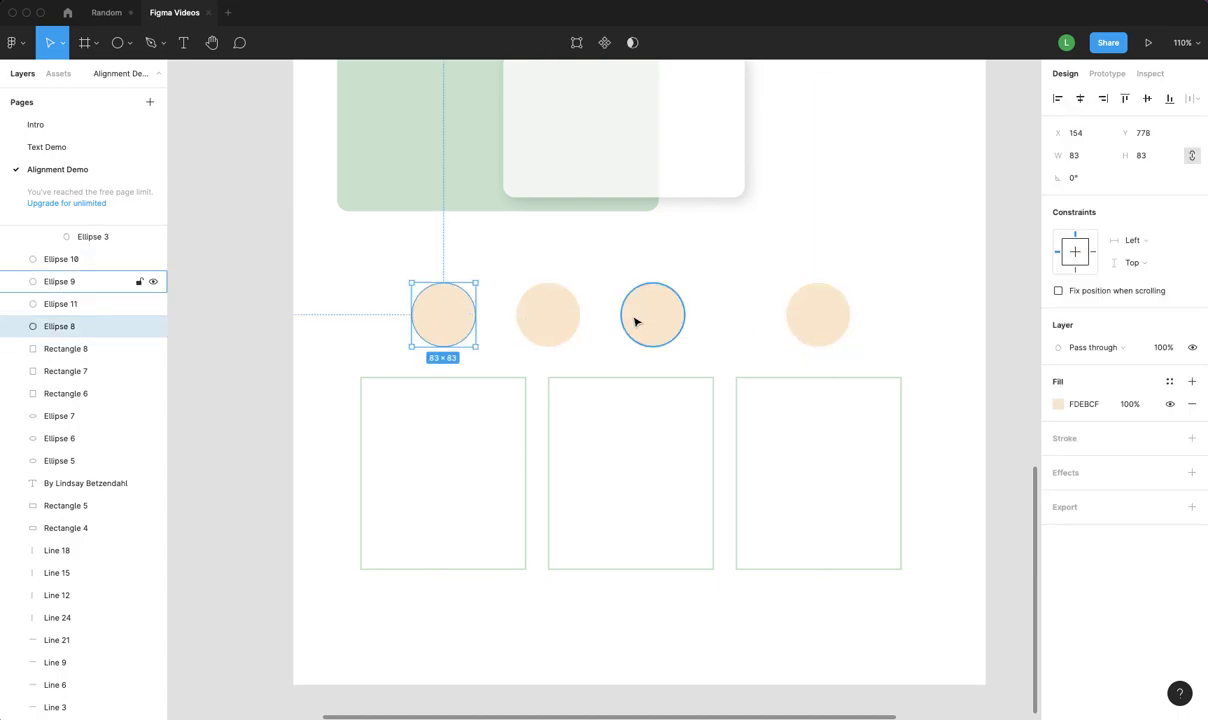
{"action": "left_click", "coordinate": [1013, 417]}
- Delete Ellipse 9, the third circle in the row
{"action": "left_click", "coordinate": [647, 321]}
{"action": "scroll", "coordinate": [646, 321], "scroll_direction": "left", "scroll_amount": 1}
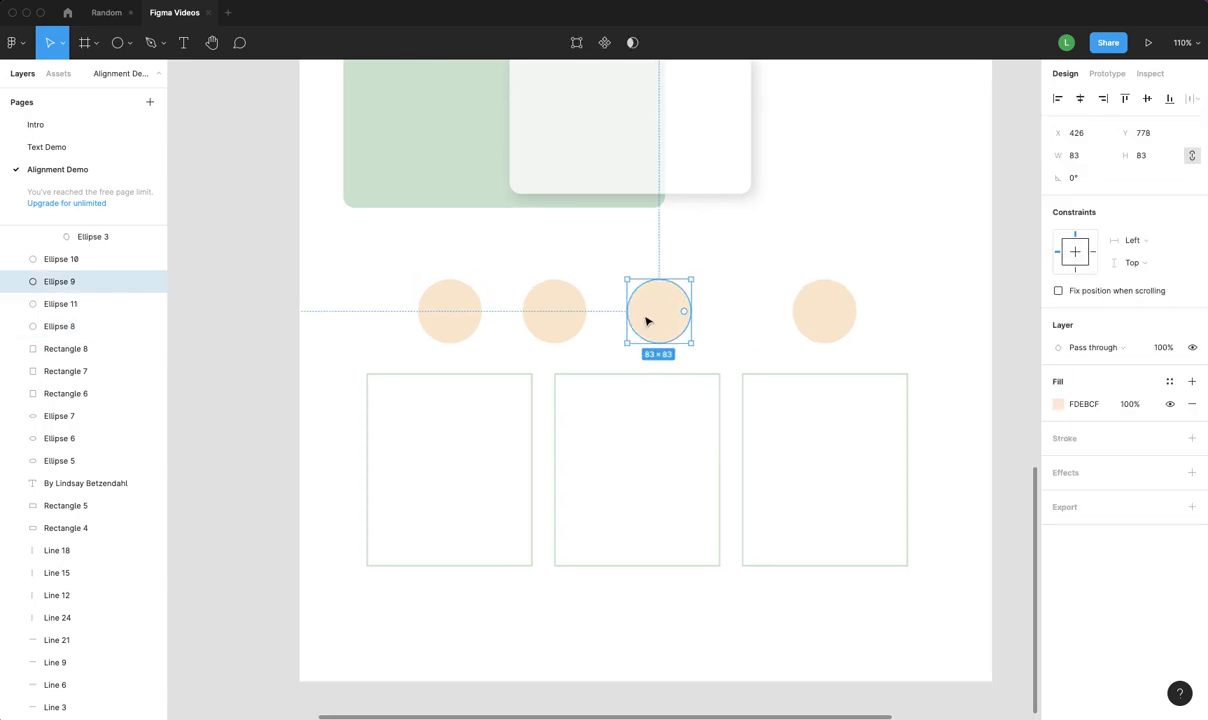
{"action": "key", "text": "Delete"}
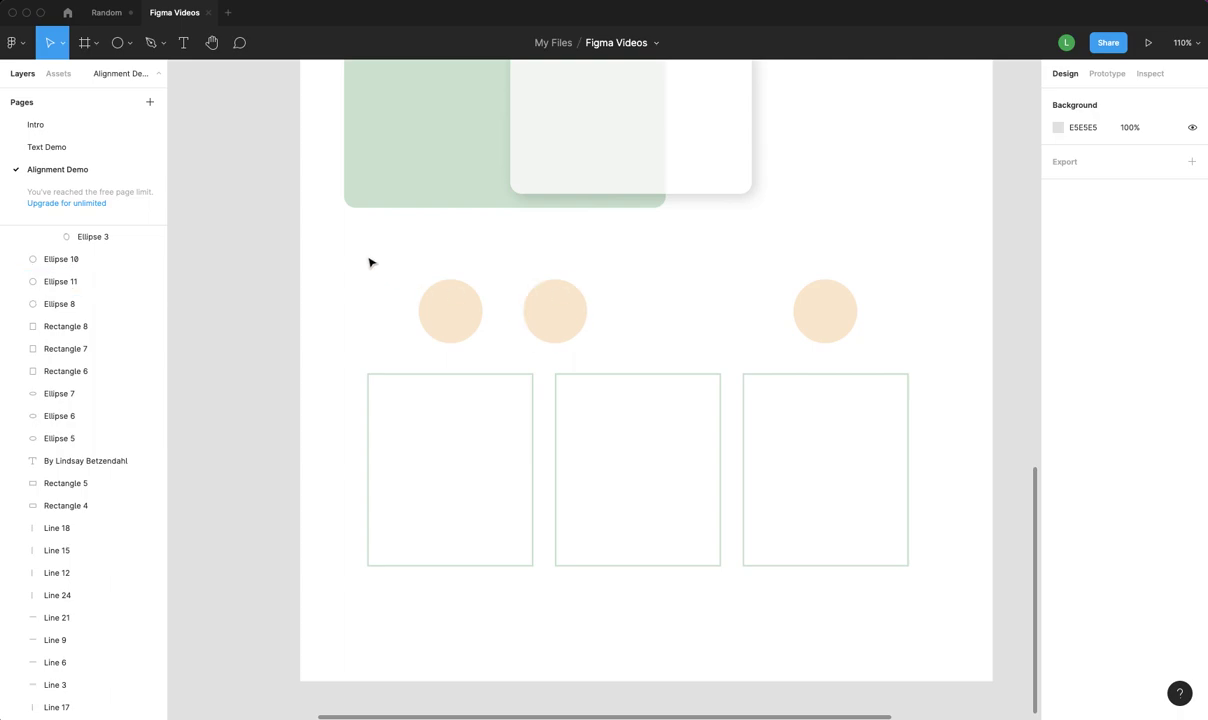
- Marquee-select the three circles and three card outlines, shifting them slightly
{"action": "left_click_drag", "start_coordinate": [356, 250], "coordinate": [962, 625]}
{"action": "left_click_drag", "start_coordinate": [840, 430], "coordinate": [844, 385]}
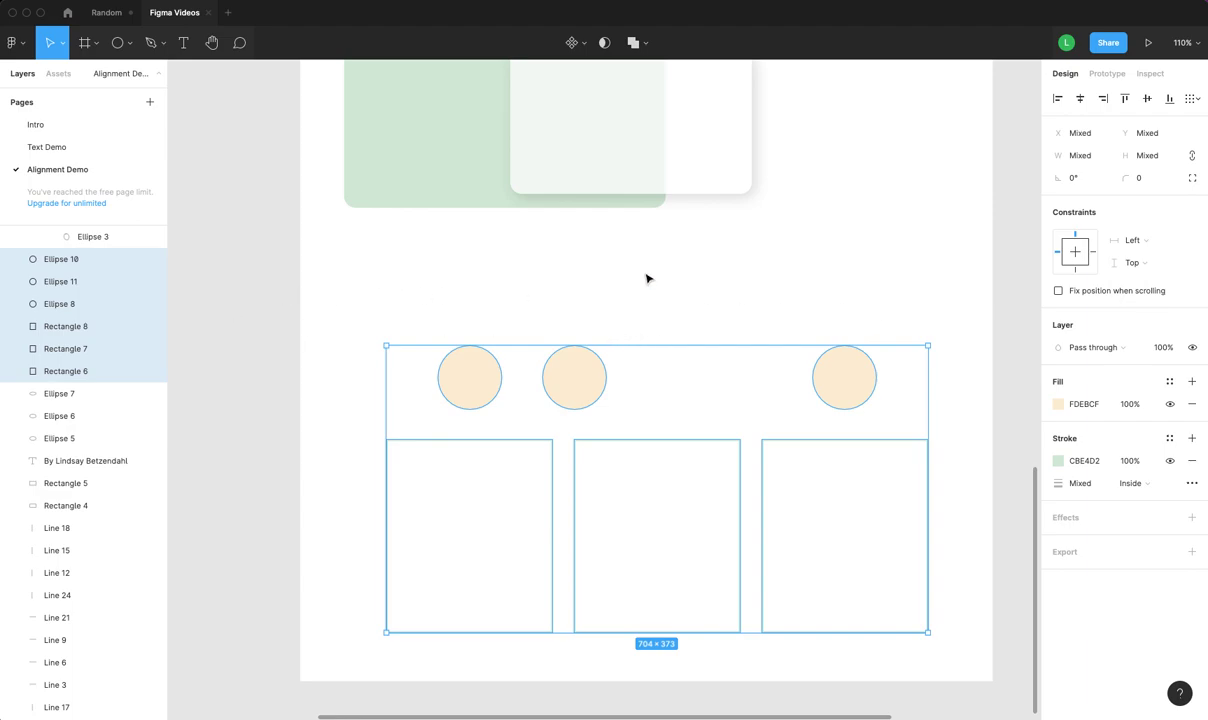
{"action": "scroll", "coordinate": [670, 276], "scroll_direction": "up", "scroll_amount": 2}
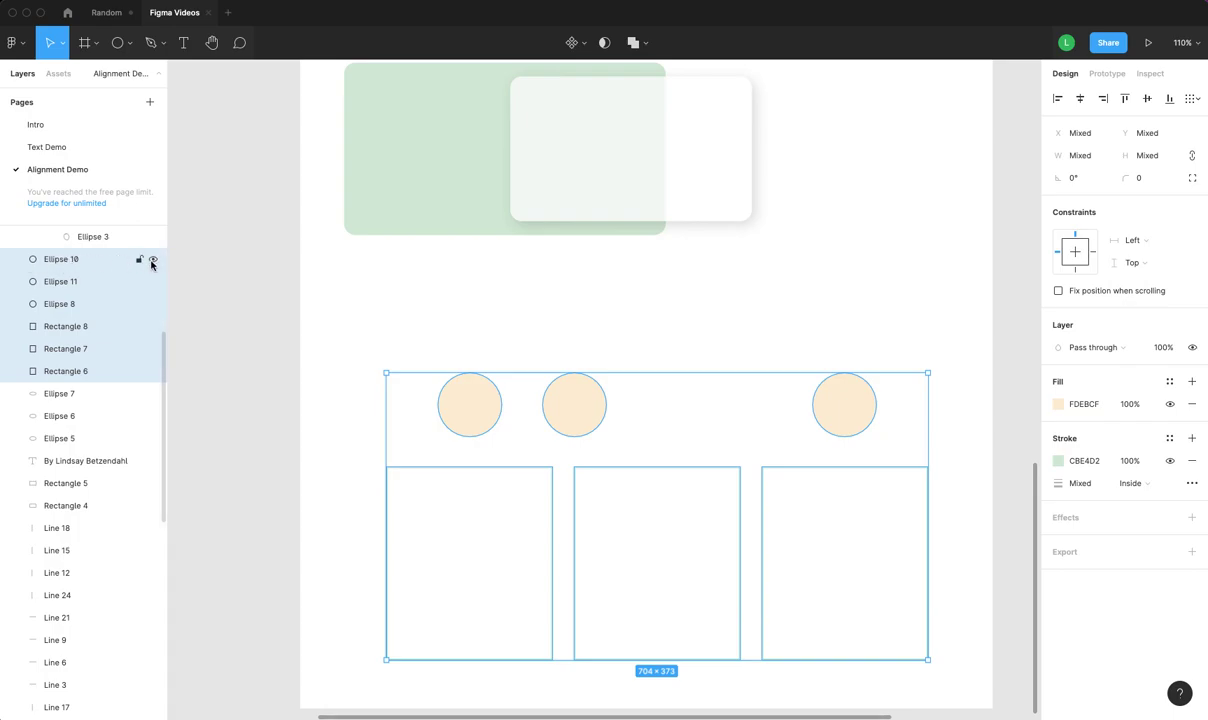
- Hide the three ellipse and three outlined-rectangle layers in the Layers panel
{"action": "left_click", "coordinate": [153, 261]}
{"action": "left_click", "coordinate": [153, 281]}
{"action": "left_click", "coordinate": [153, 303]}
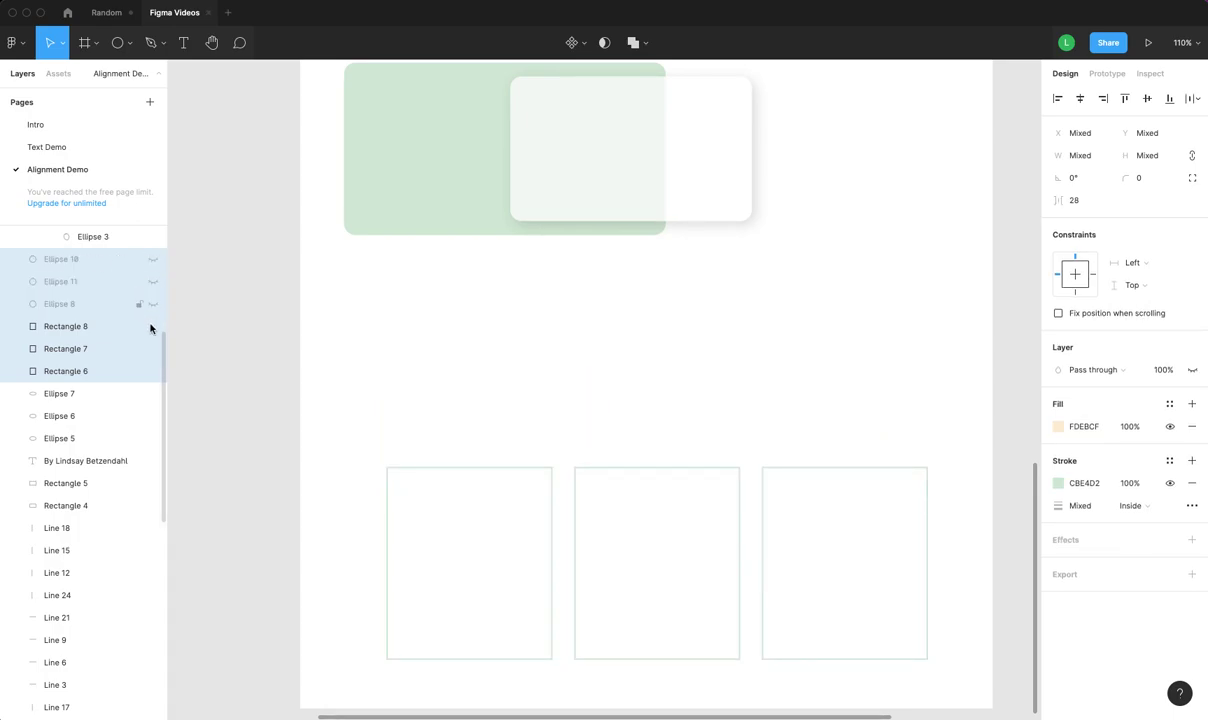
{"action": "left_click", "coordinate": [152, 326]}
{"action": "left_click", "coordinate": [152, 346]}
{"action": "left_click", "coordinate": [153, 370]}
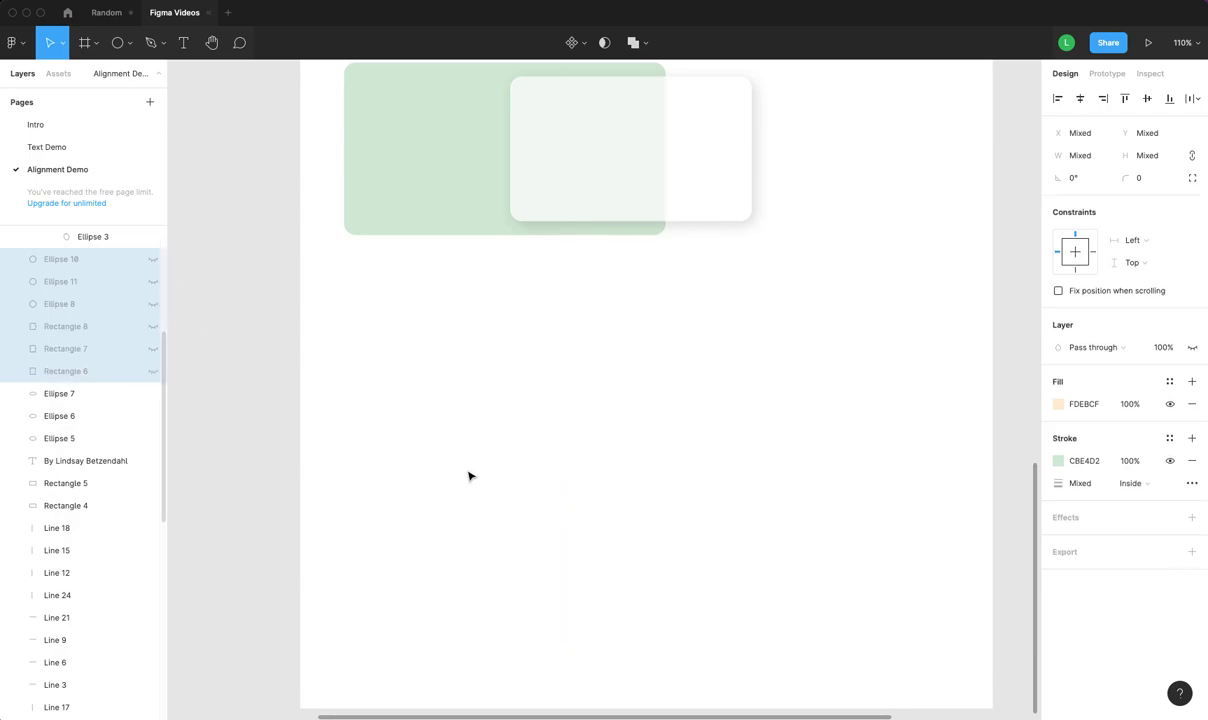
{"action": "left_click", "coordinate": [992, 305]}
{"action": "scroll", "coordinate": [995, 307], "scroll_direction": "up", "scroll_amount": 5}
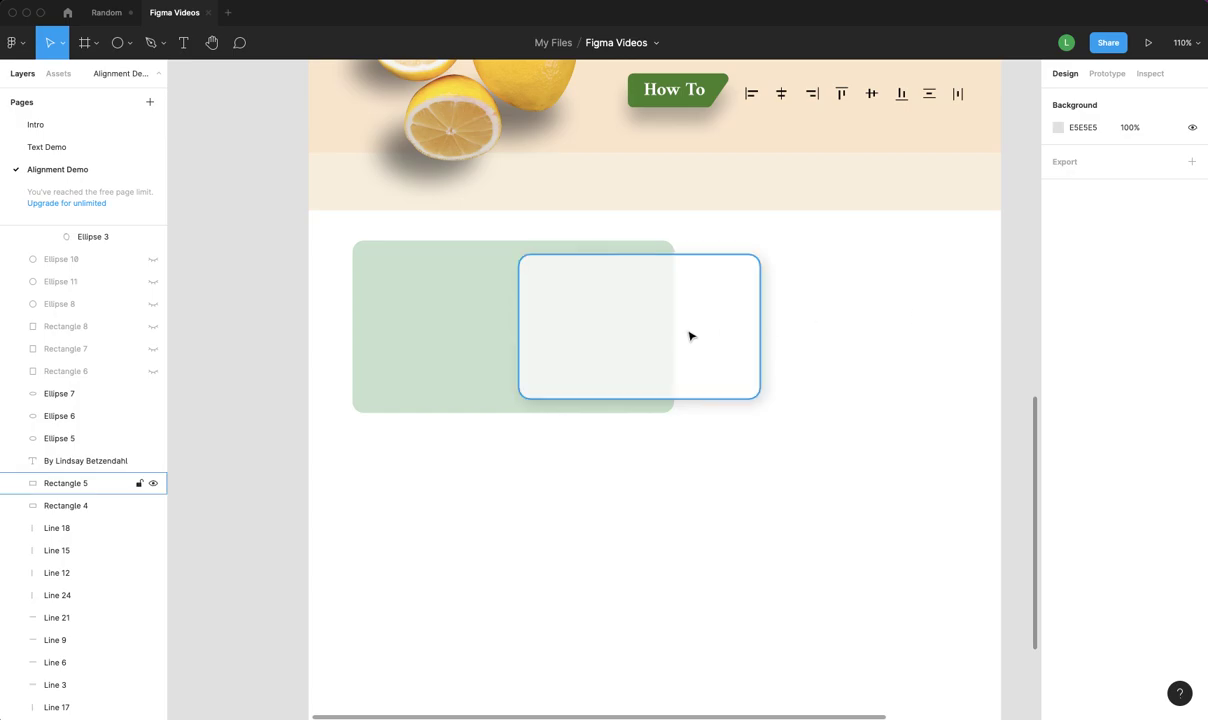
{"action": "left_click", "coordinate": [634, 328]}
- Group the green and white rectangles into Group 1, 530 × 224 at X 57, Y 461
{"action": "left_click", "coordinate": [437, 318], "text": "shift"}
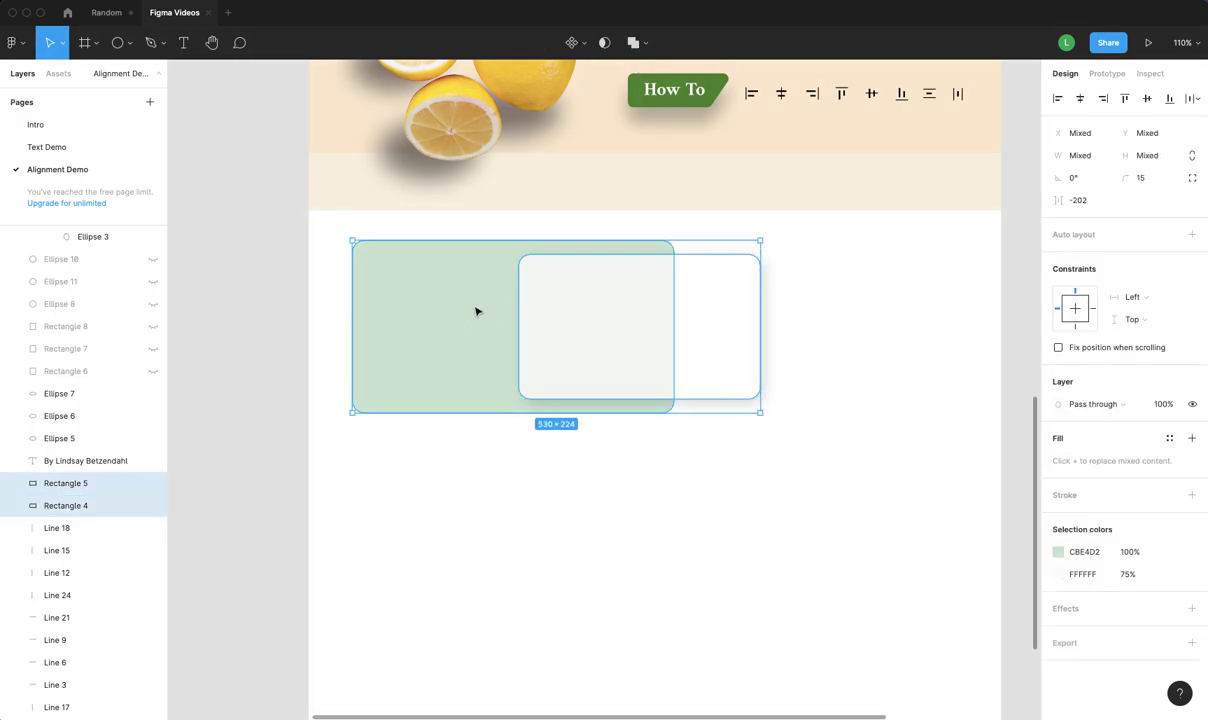
{"action": "right_click", "coordinate": [475, 310]}
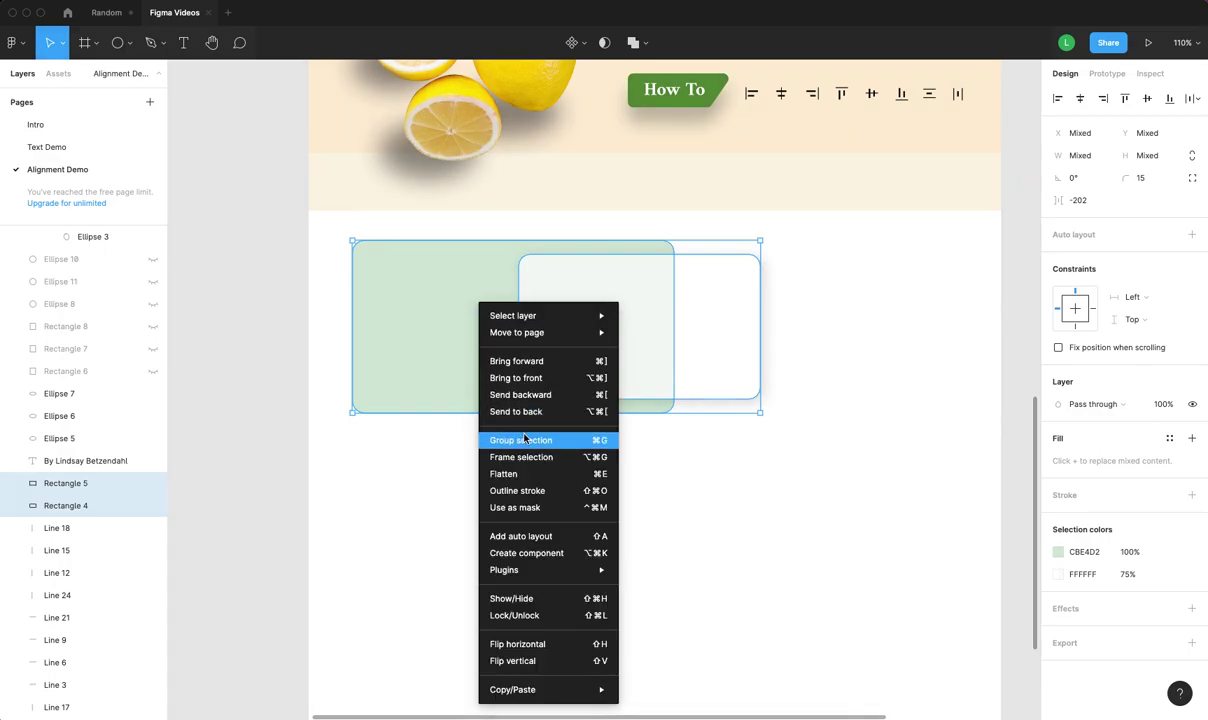
{"action": "left_click", "coordinate": [495, 415]}
{"action": "left_click", "coordinate": [1024, 403]}
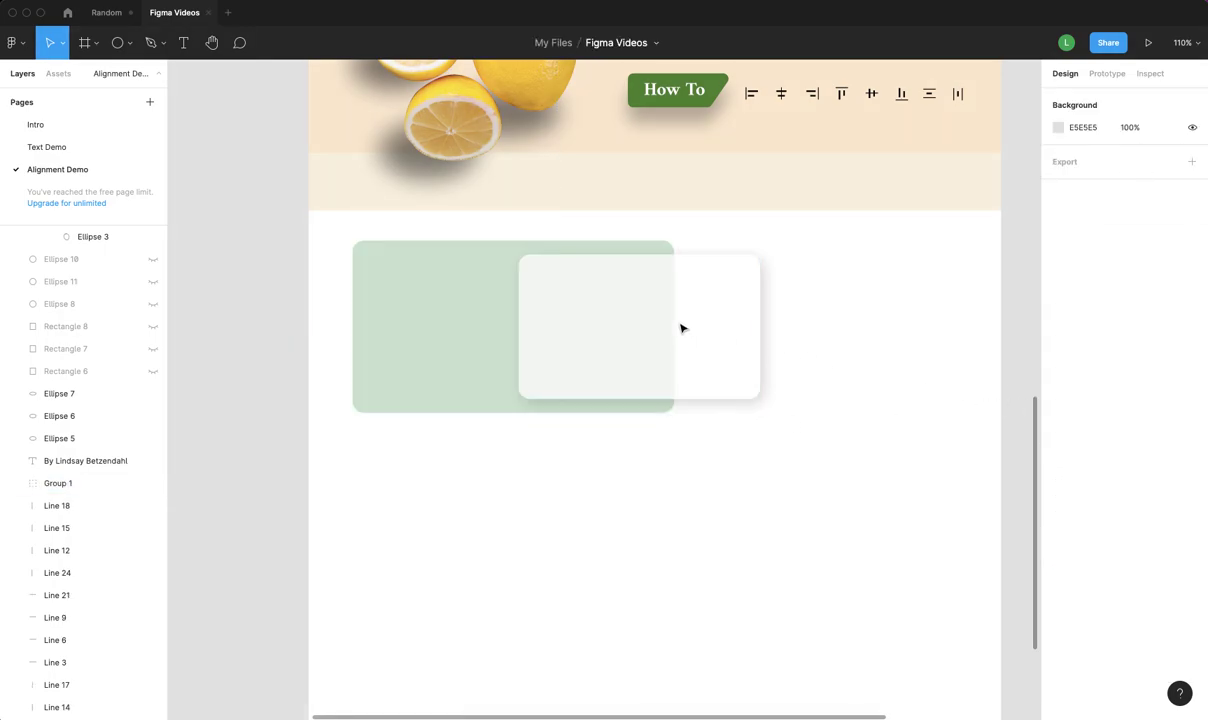
{"action": "left_click", "coordinate": [507, 283]}
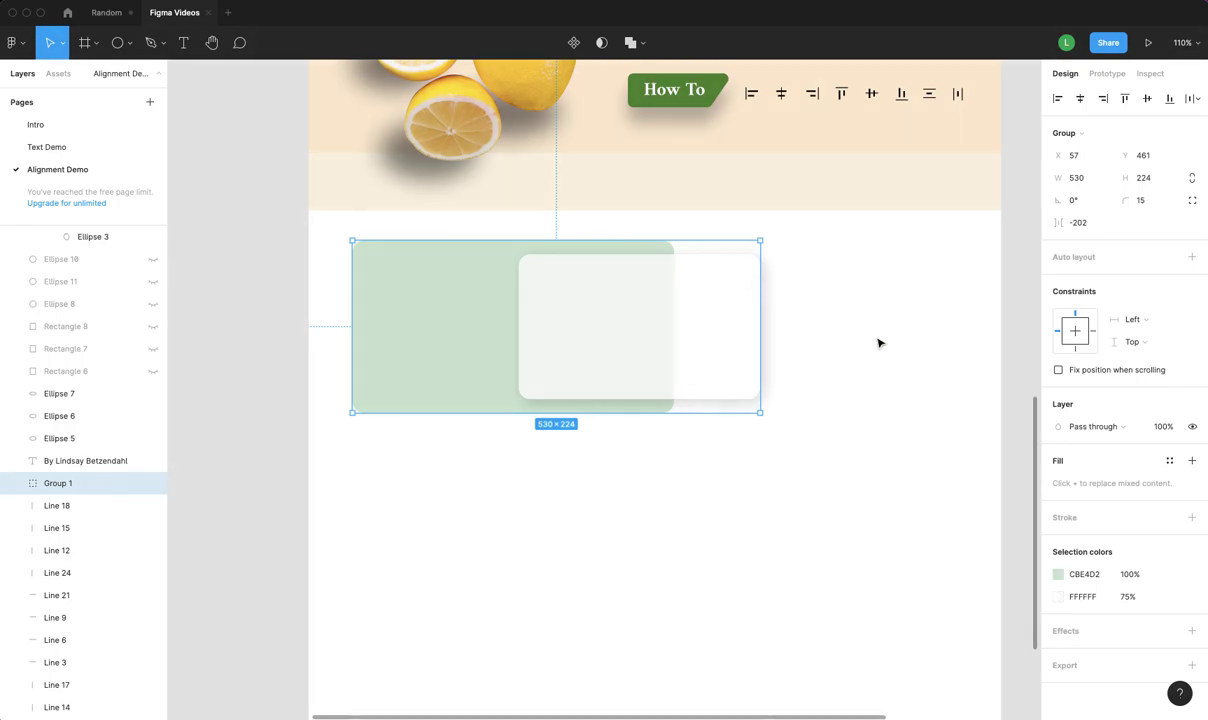
{"action": "scroll", "coordinate": [878, 343], "scroll_direction": "down", "scroll_amount": 3}
{"action": "scroll", "coordinate": [878, 343], "scroll_direction": "right", "scroll_amount": 2}
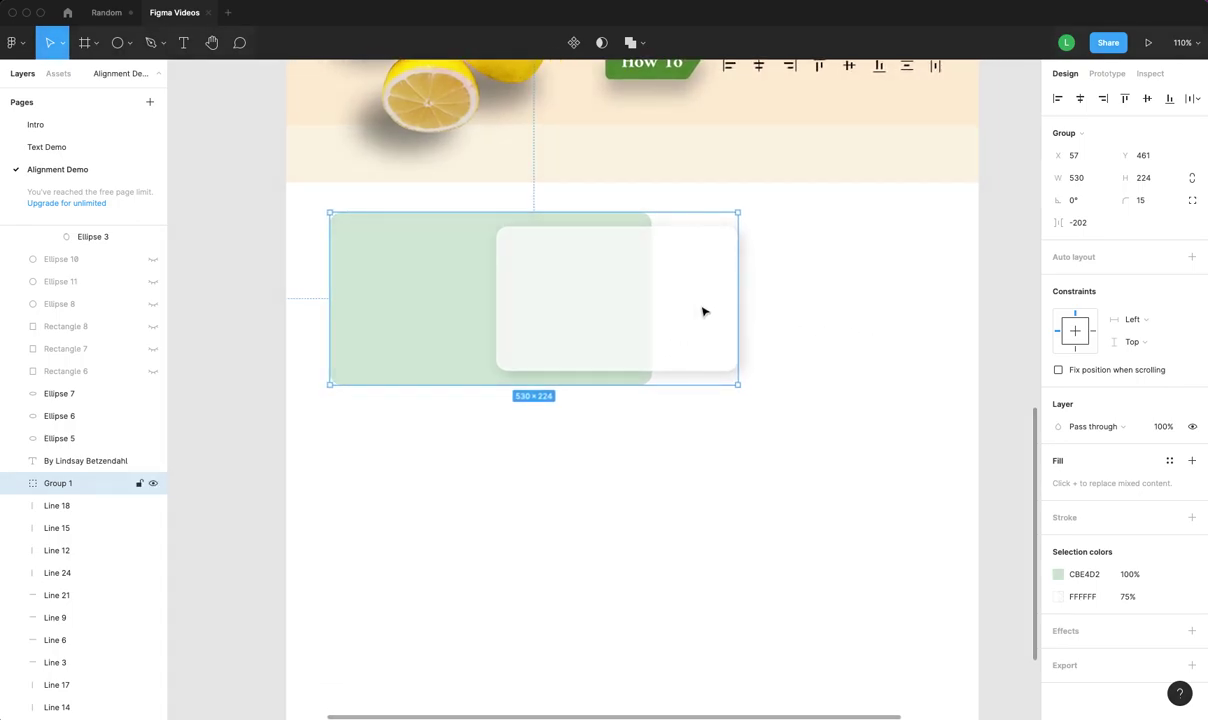
- Duplicate Group 1 twice below itself, creating Group 2 and Group 3
{"action": "left_click_drag", "start_coordinate": [687, 305], "coordinate": [686, 512]}
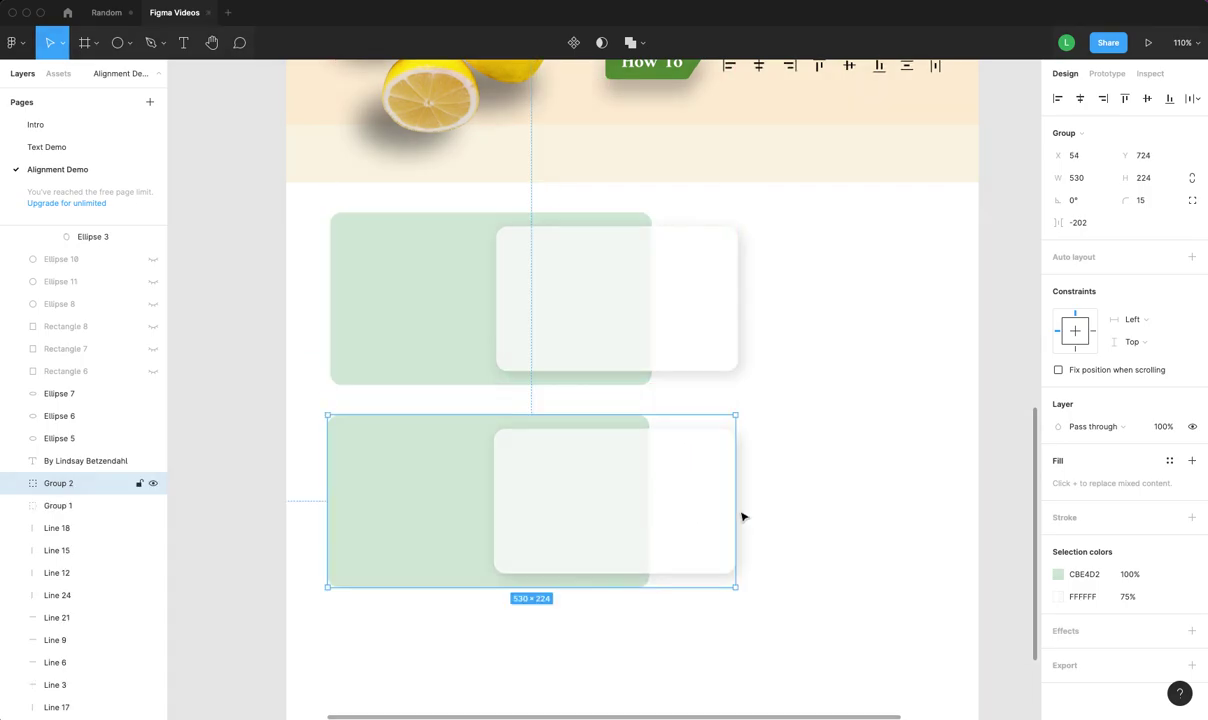
{"action": "scroll", "coordinate": [700, 450], "scroll_direction": "down", "scroll_amount": 3}
{"action": "left_click_drag", "start_coordinate": [655, 345], "coordinate": [655, 555]}
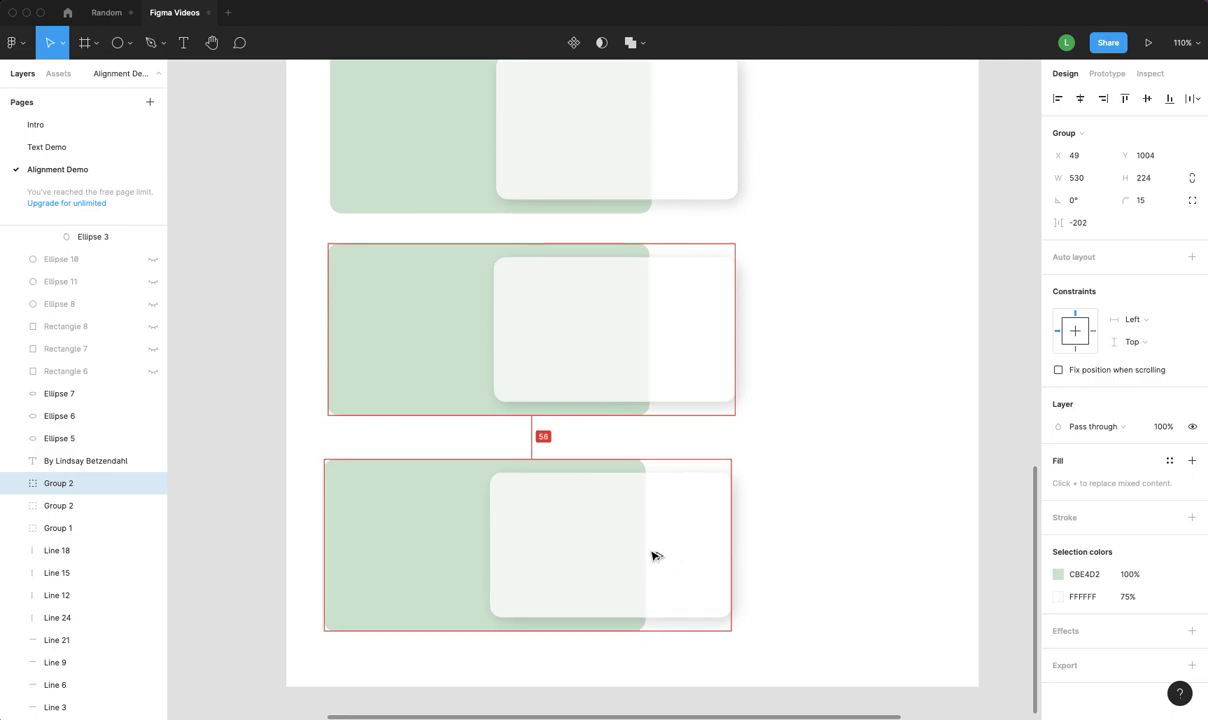
- Distribute the three card groups vertically so they sit 48 apart
{"action": "left_click", "coordinate": [669, 334], "text": "shift"}
{"action": "left_click", "coordinate": [704, 157], "text": "shift"}
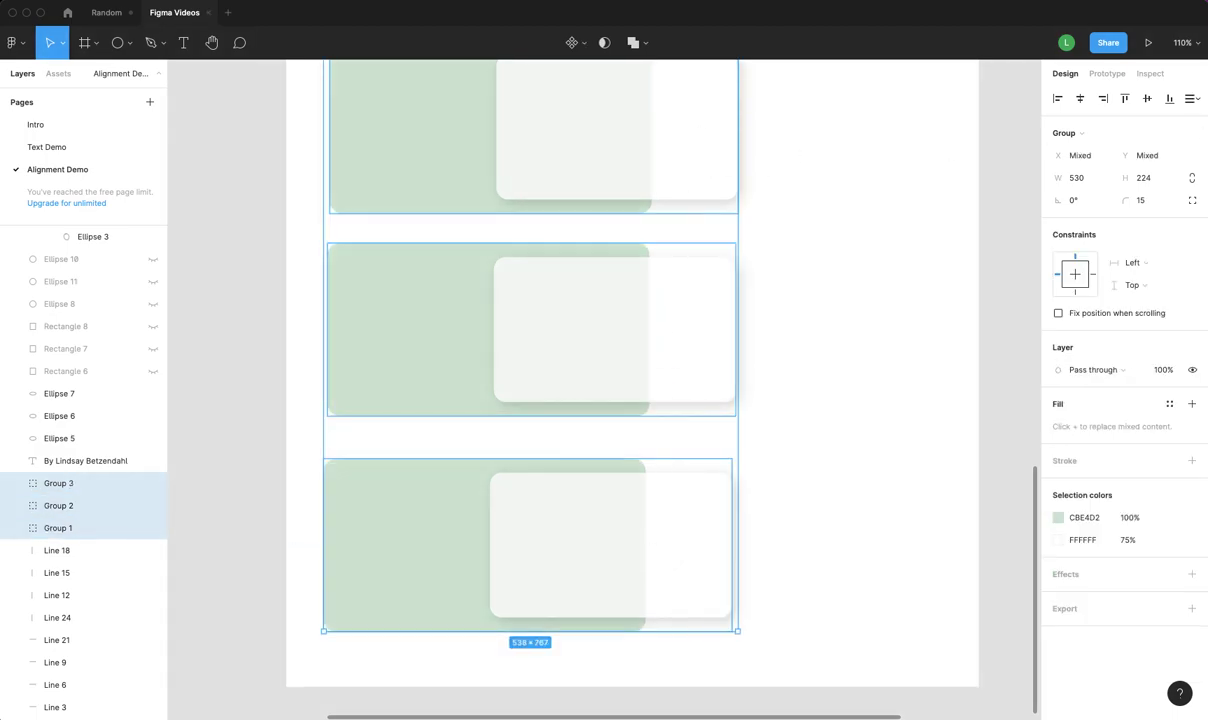
{"action": "left_click", "coordinate": [1191, 98]}
{"action": "left_click", "coordinate": [1110, 145]}
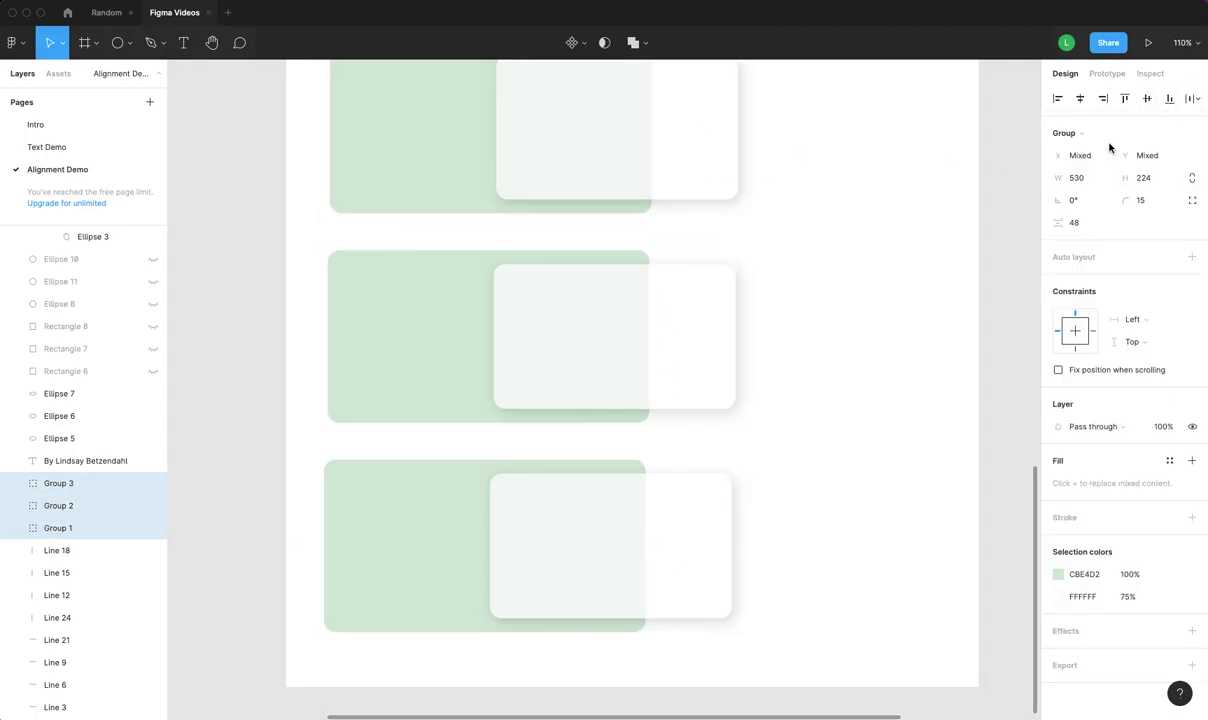
{"action": "scroll", "coordinate": [993, 262], "scroll_direction": "up", "scroll_amount": 2}
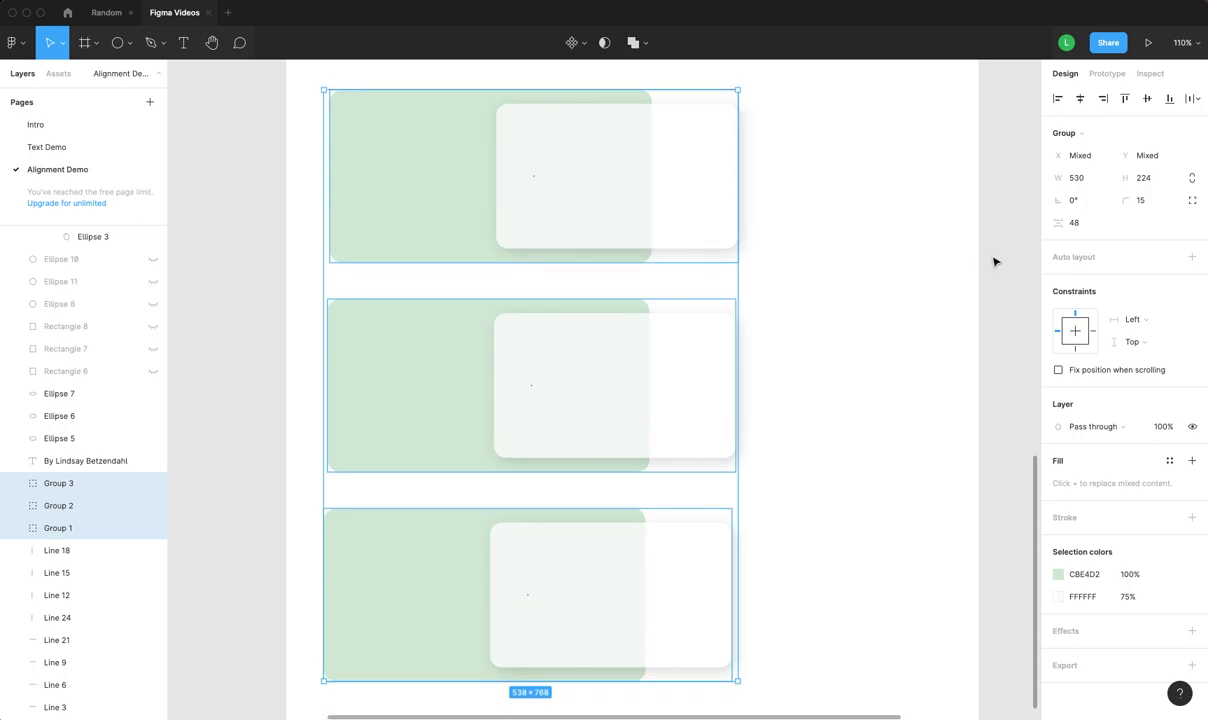
{"action": "left_click", "coordinate": [1001, 257]}
{"action": "left_click", "coordinate": [626, 166]}
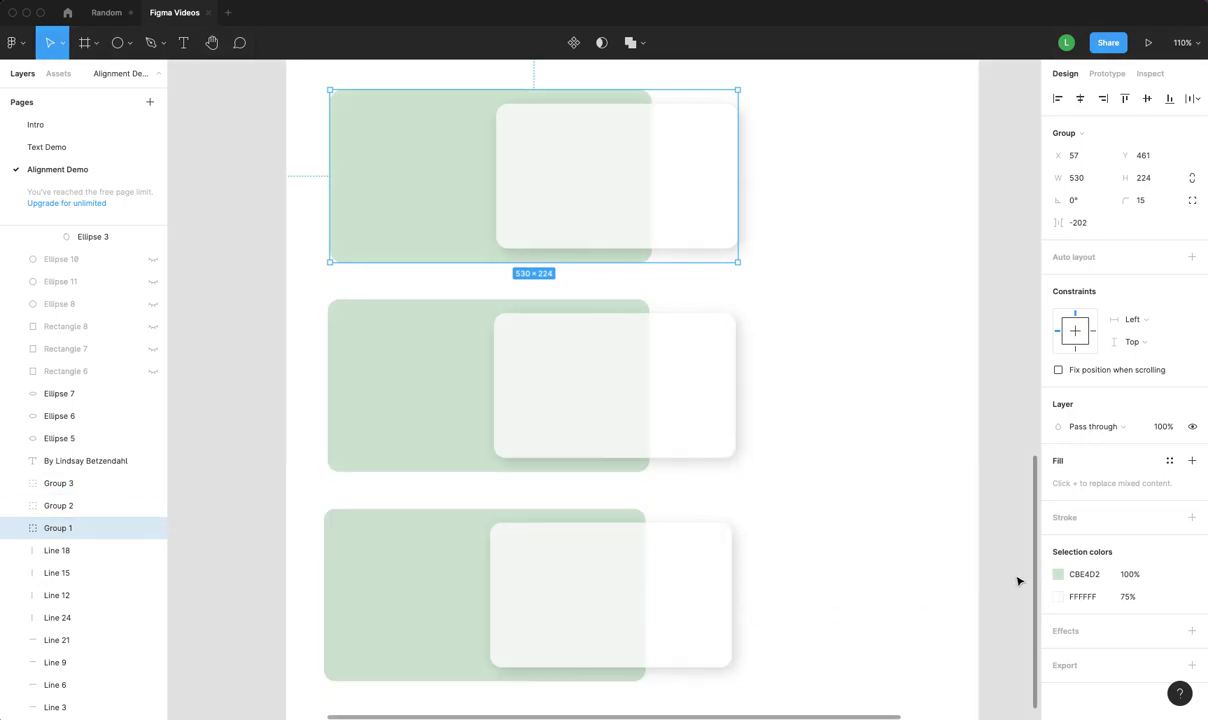
{"action": "scroll", "coordinate": [1018, 580], "scroll_direction": "down", "scroll_amount": 1}
- Ungroup the bottom card and move its white rectangle about 60 px left
{"action": "left_click", "coordinate": [646, 590]}
{"action": "right_click", "coordinate": [643, 585]}
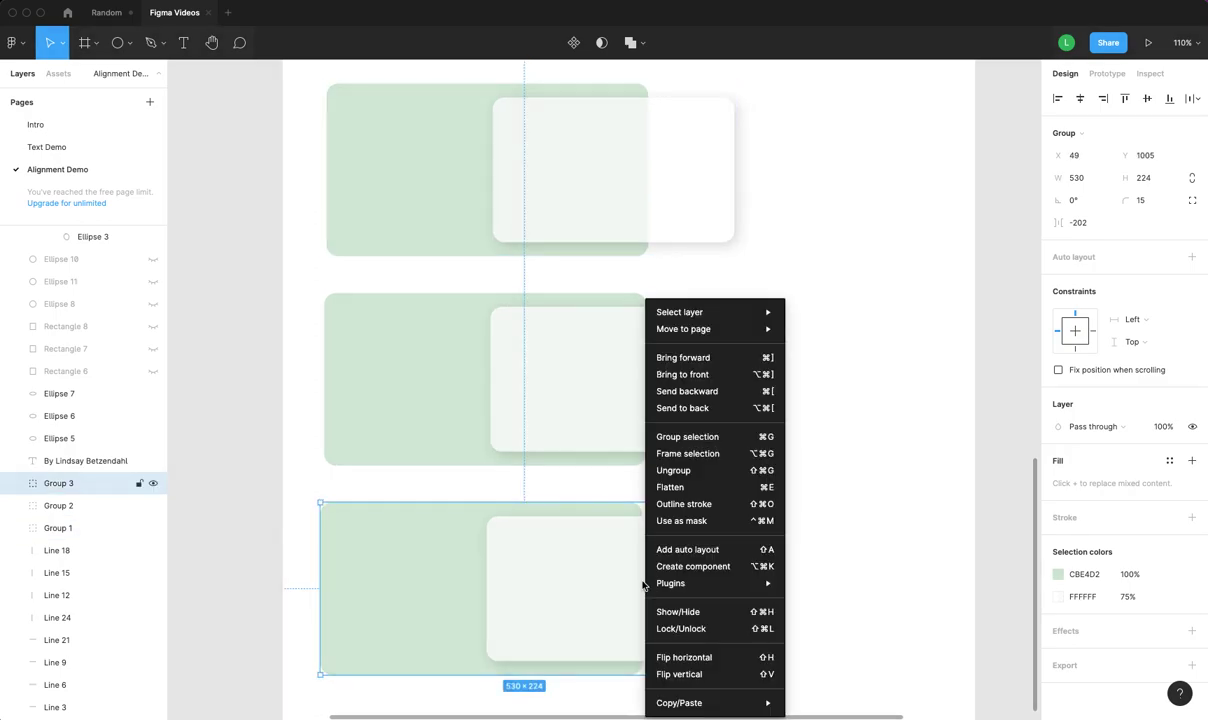
{"action": "left_click", "coordinate": [680, 470]}
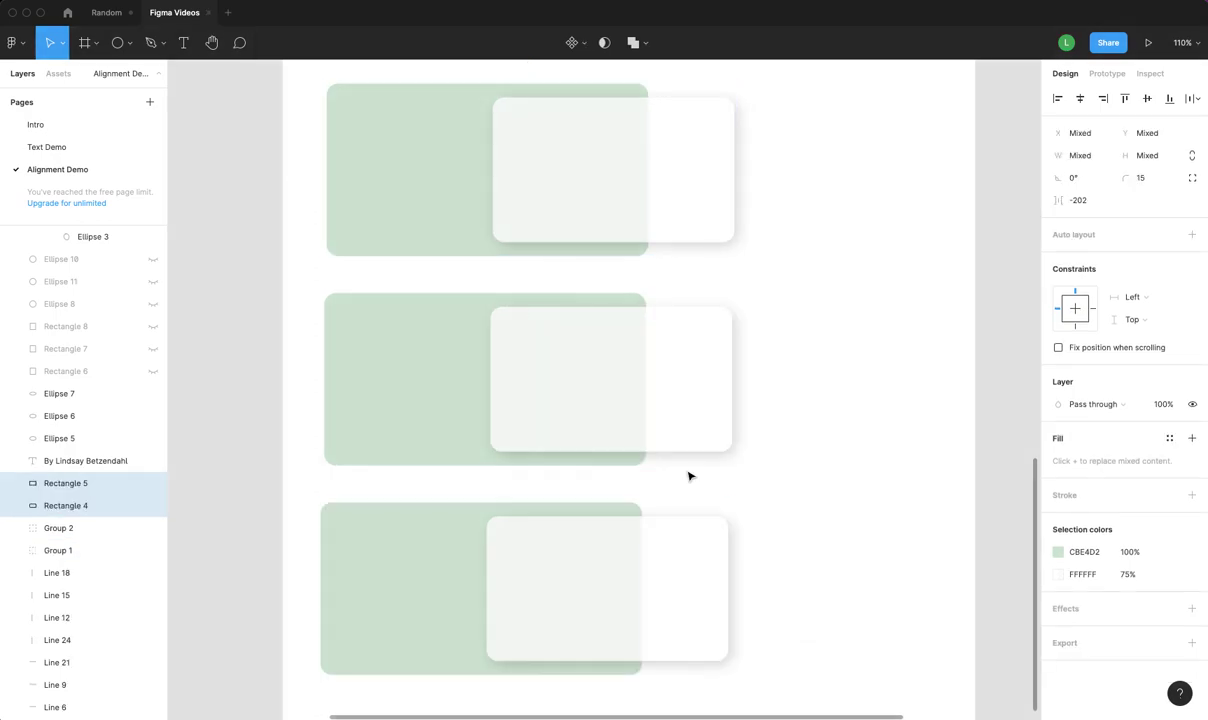
{"action": "left_click", "coordinate": [690, 593]}
{"action": "left_click_drag", "start_coordinate": [690, 593], "coordinate": [630, 588]}
- Ungroup the top card and shift its white rectangle right to X 318, Y 479
{"action": "right_click", "coordinate": [705, 202]}
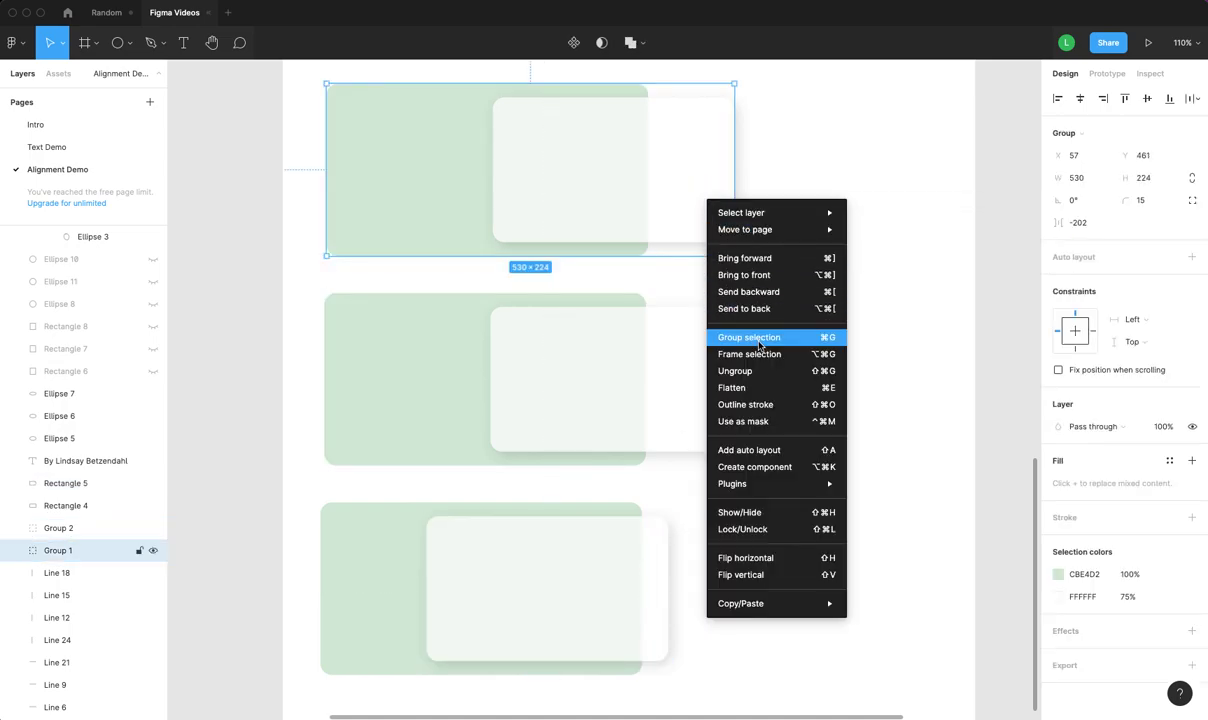
{"action": "left_click", "coordinate": [757, 370]}
{"action": "left_click_drag", "start_coordinate": [690, 156], "coordinate": [744, 175]}
{"action": "key", "text": "ctrl+z"}
{"action": "left_click", "coordinate": [812, 164]}
{"action": "left_click", "coordinate": [919, 256]}
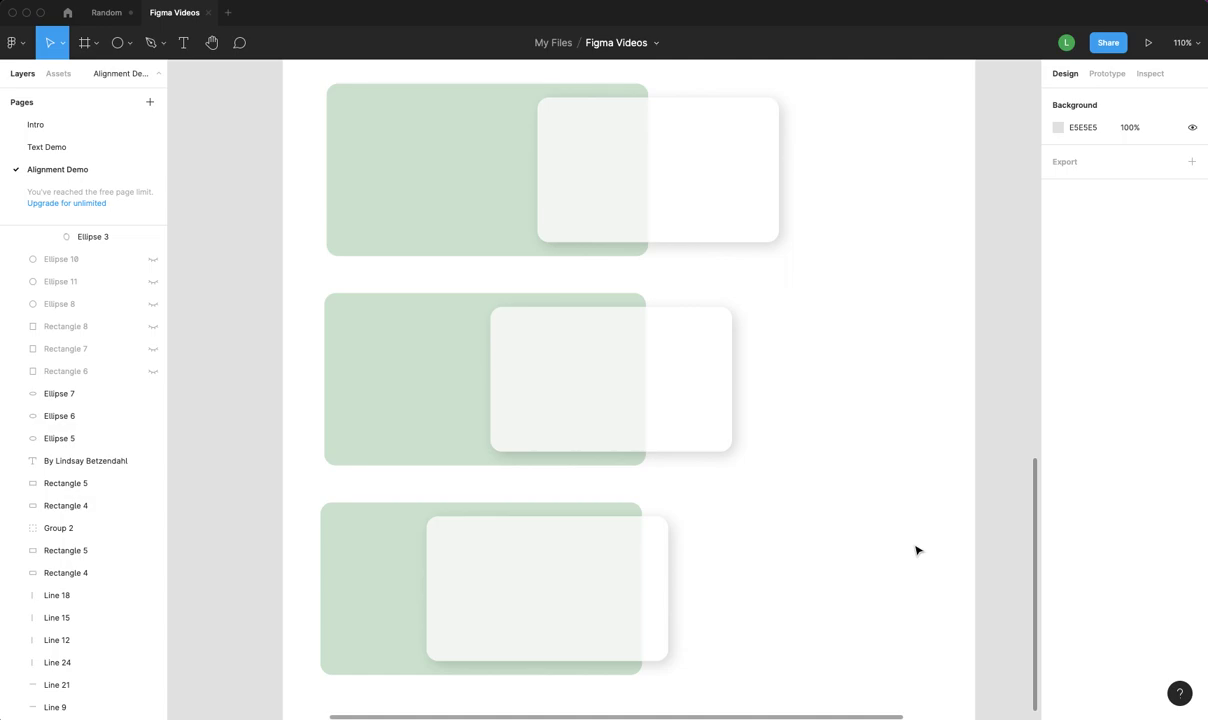
{"action": "left_click", "coordinate": [698, 410]}
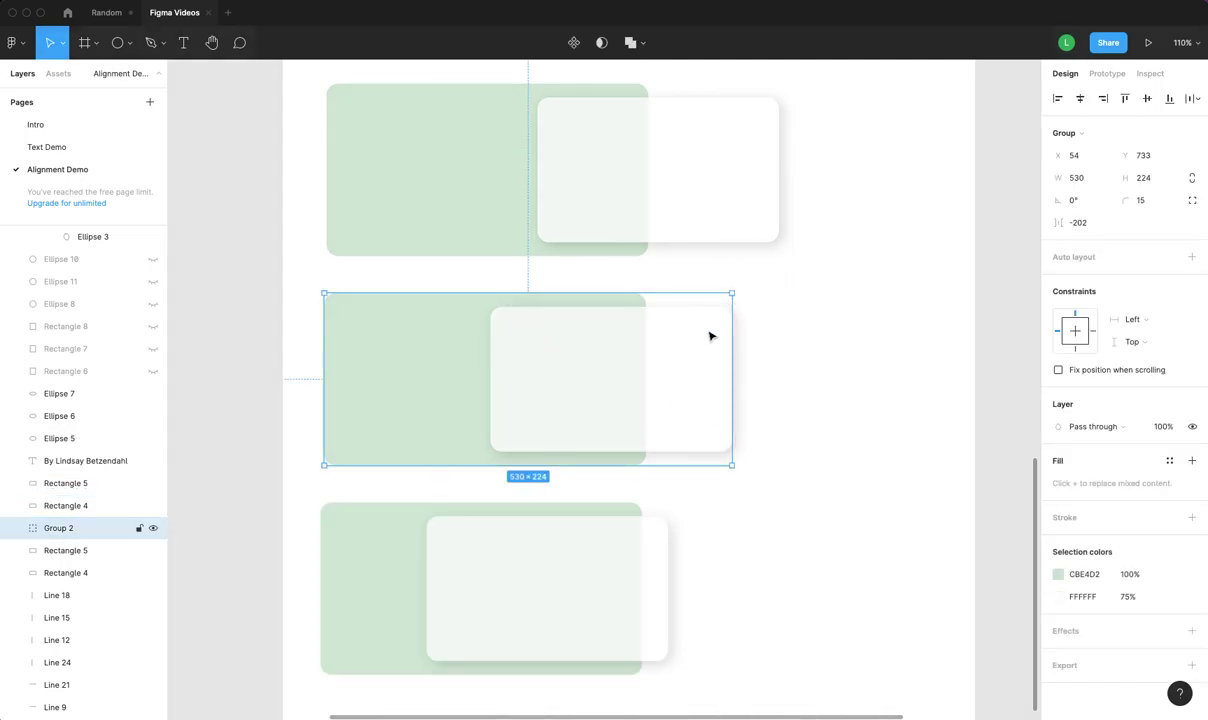
- Regroup the top and bottom green-and-white rectangle pairs into card groups
{"action": "key", "text": "Escape"}
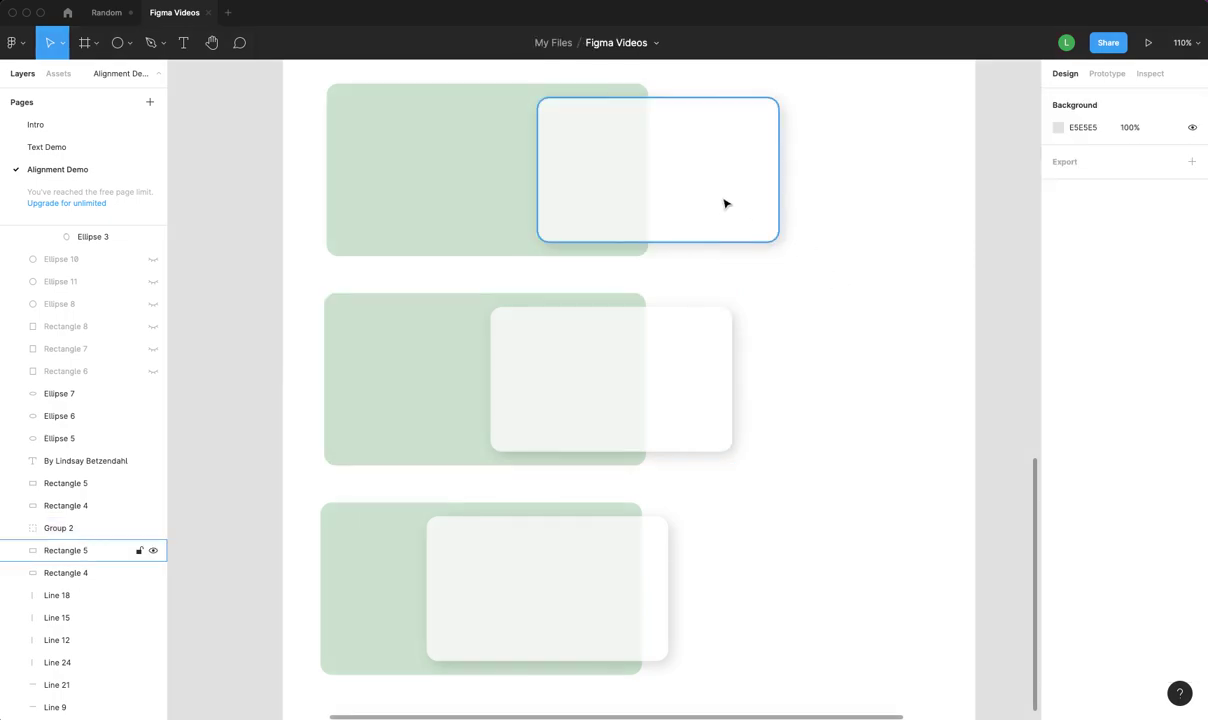
{"action": "left_click", "coordinate": [723, 200]}
{"action": "left_click", "coordinate": [466, 189], "text": "shift"}
{"action": "right_click", "coordinate": [466, 185]}
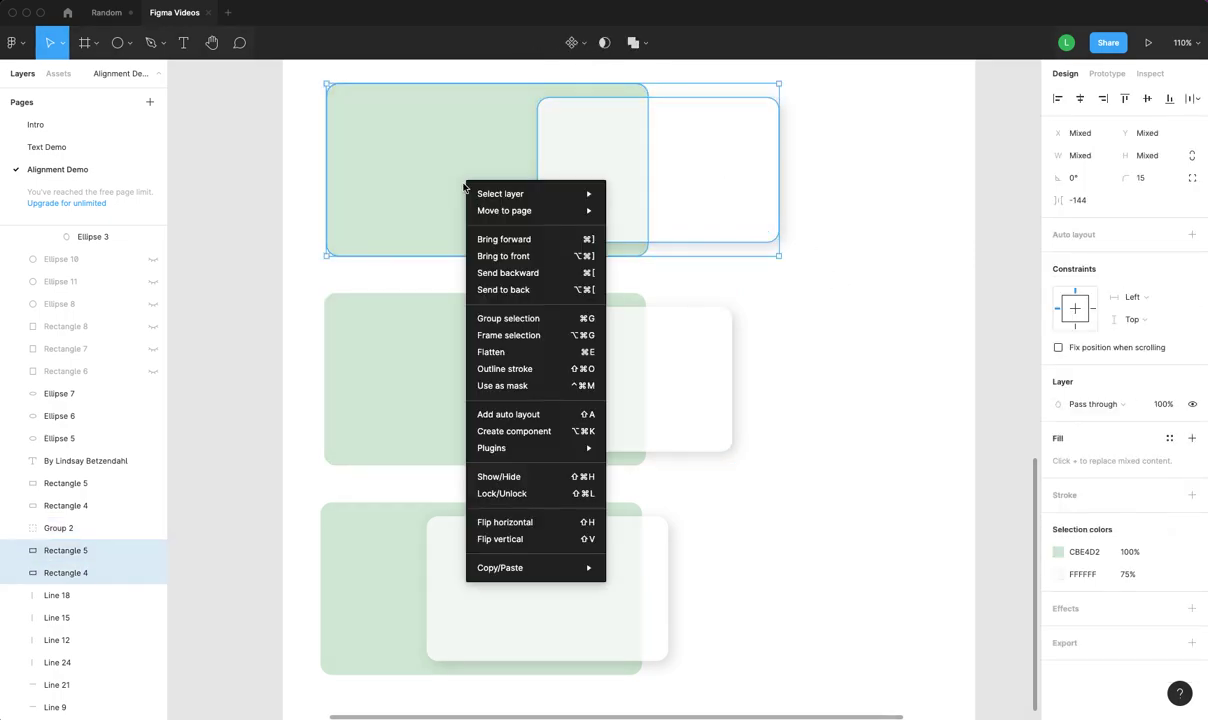
{"action": "left_click", "coordinate": [510, 318]}
{"action": "left_click", "coordinate": [690, 412]}
{"action": "left_click", "coordinate": [558, 572]}
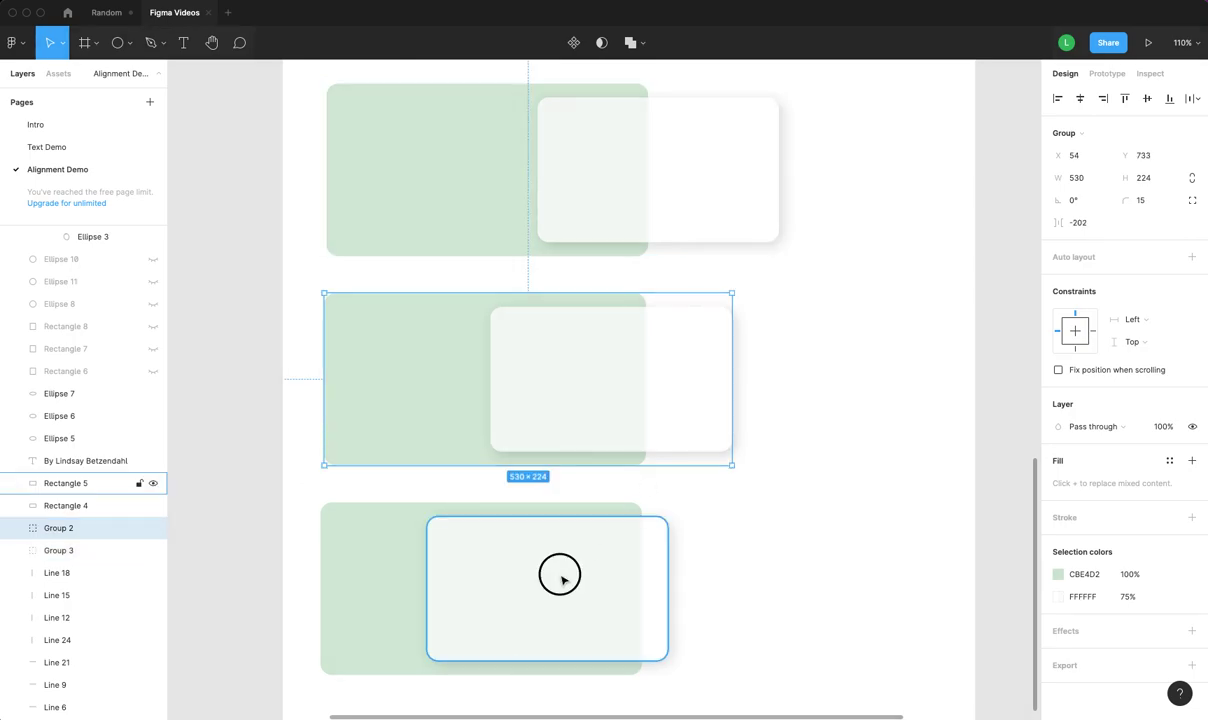
{"action": "left_click", "coordinate": [382, 558], "text": "shift"}
{"action": "right_click", "coordinate": [382, 558]}
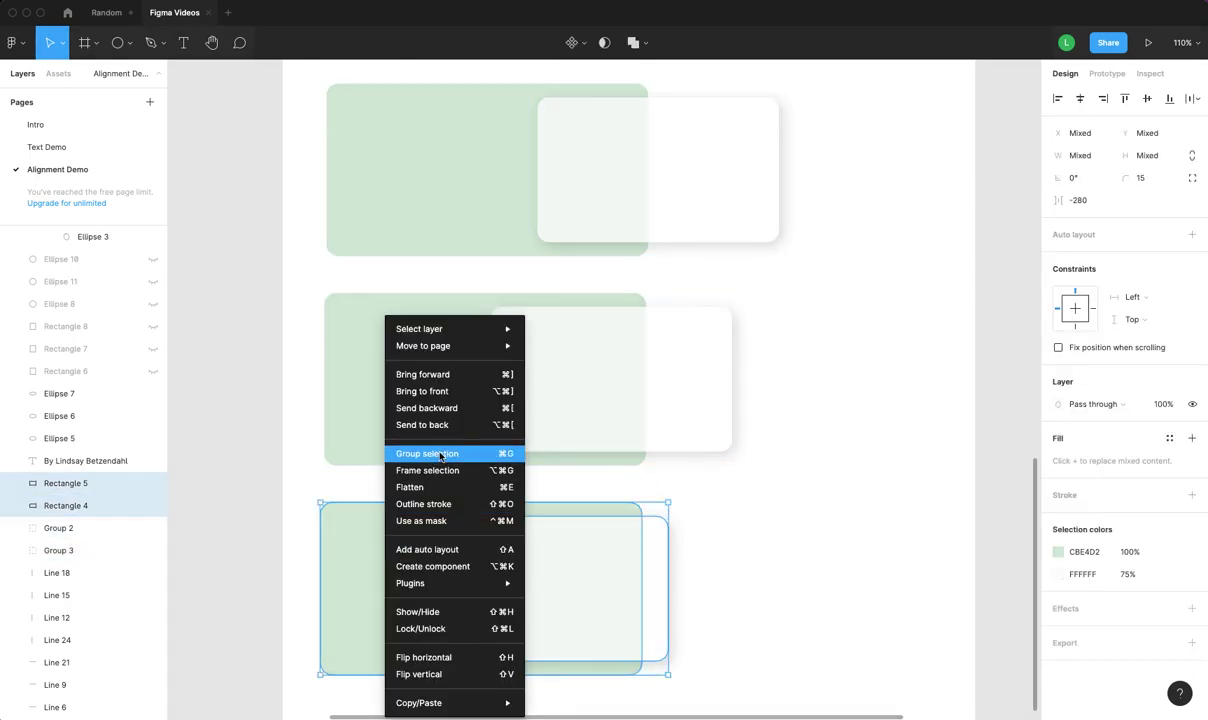
{"action": "left_click", "coordinate": [410, 428]}
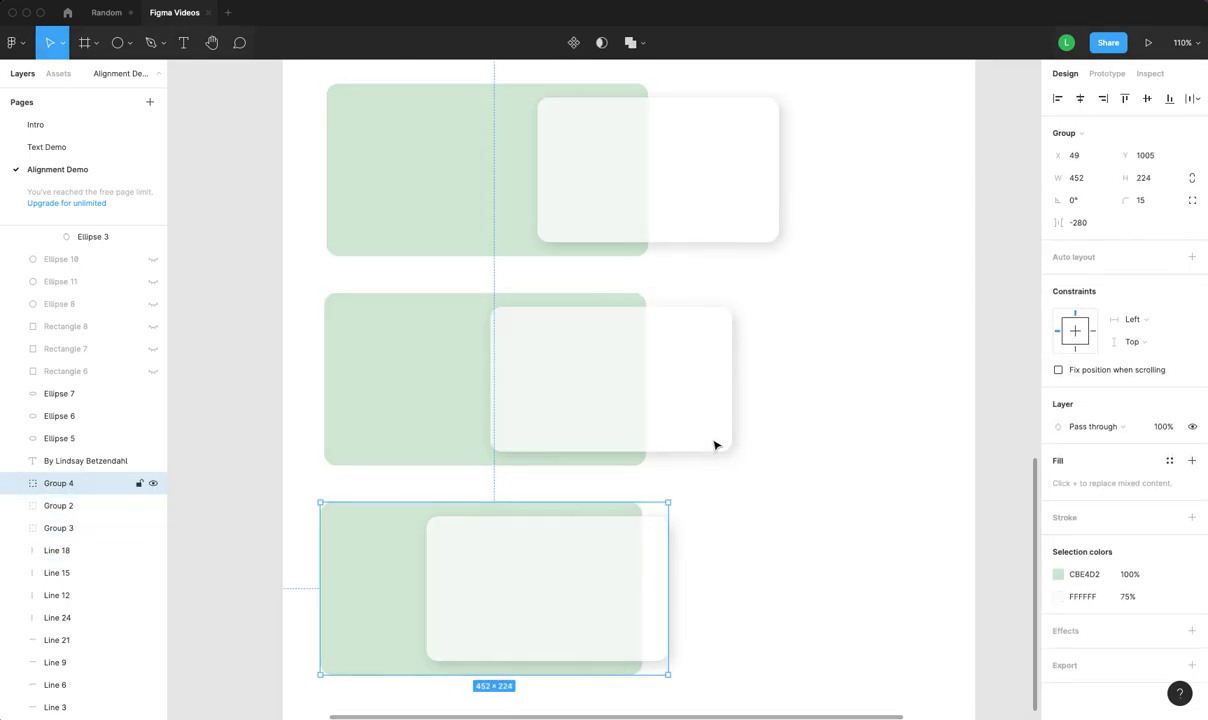
- Align the top, middle and bottom card groups along a shared left edge
{"action": "left_click", "coordinate": [745, 225]}
{"action": "left_click", "coordinate": [690, 420], "text": "shift"}
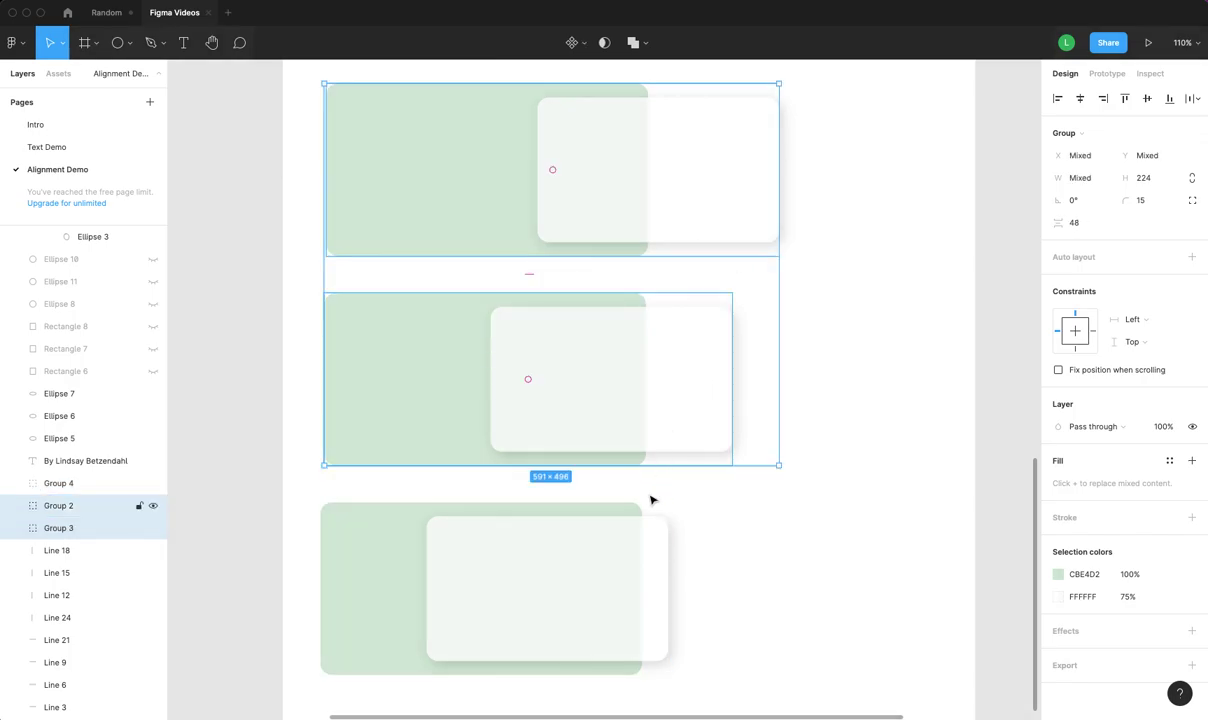
{"action": "left_click", "coordinate": [645, 520], "text": "shift"}
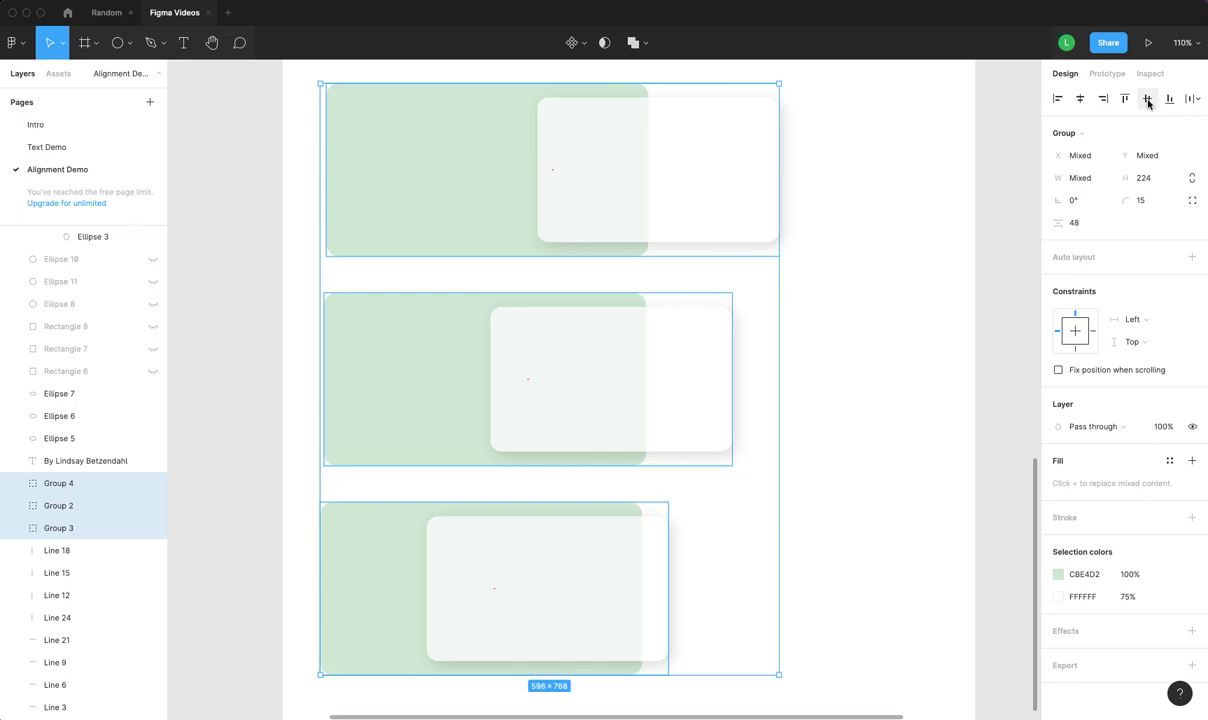
{"action": "left_click", "coordinate": [1081, 100]}
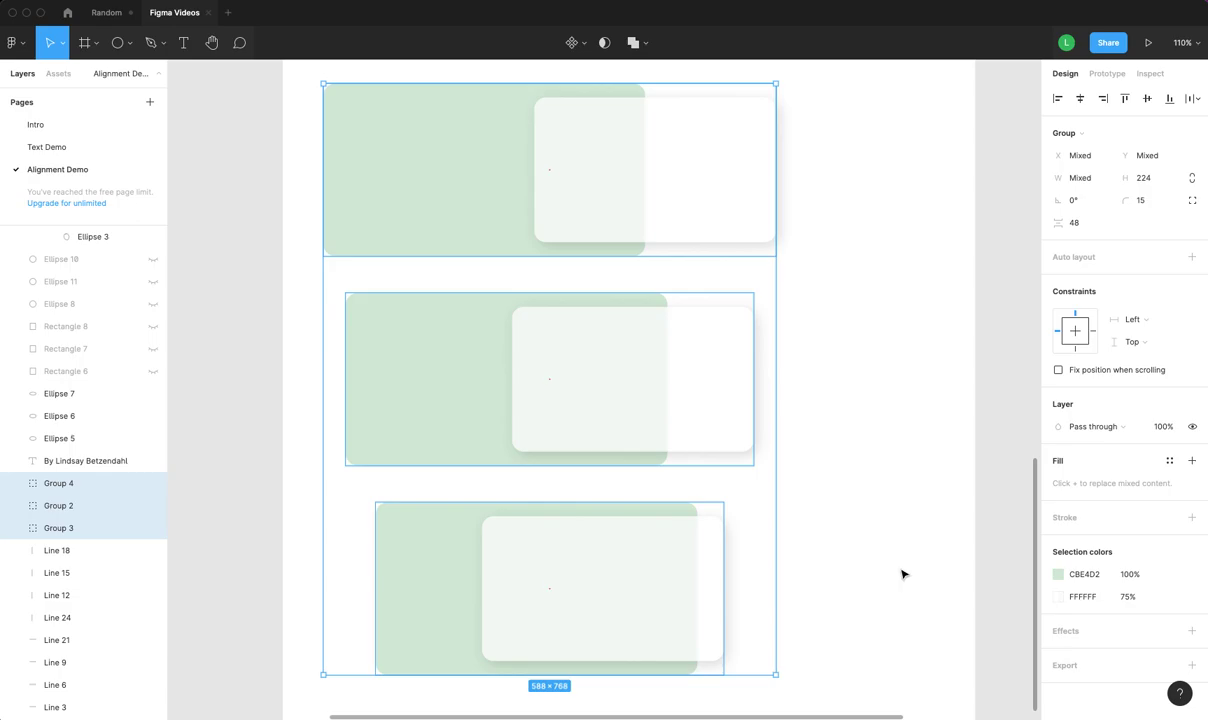
{"action": "scroll", "coordinate": [905, 565], "scroll_direction": "left", "scroll_amount": 3}
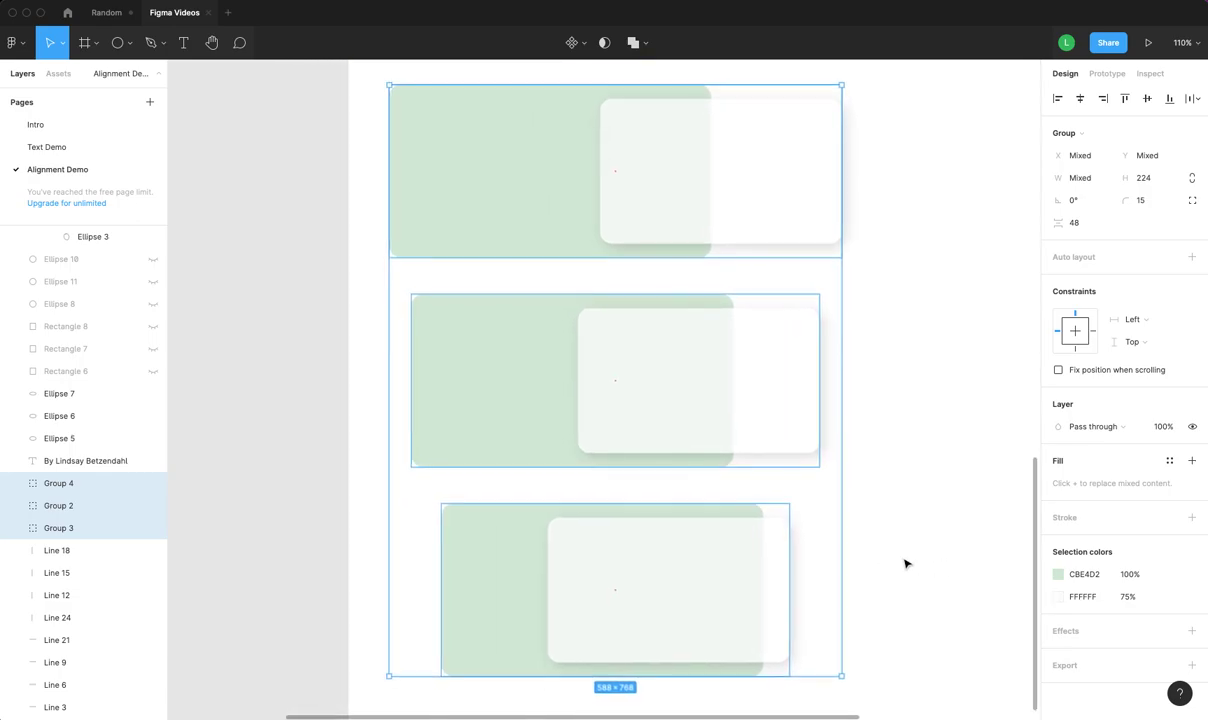
{"action": "left_click", "coordinate": [905, 565]}
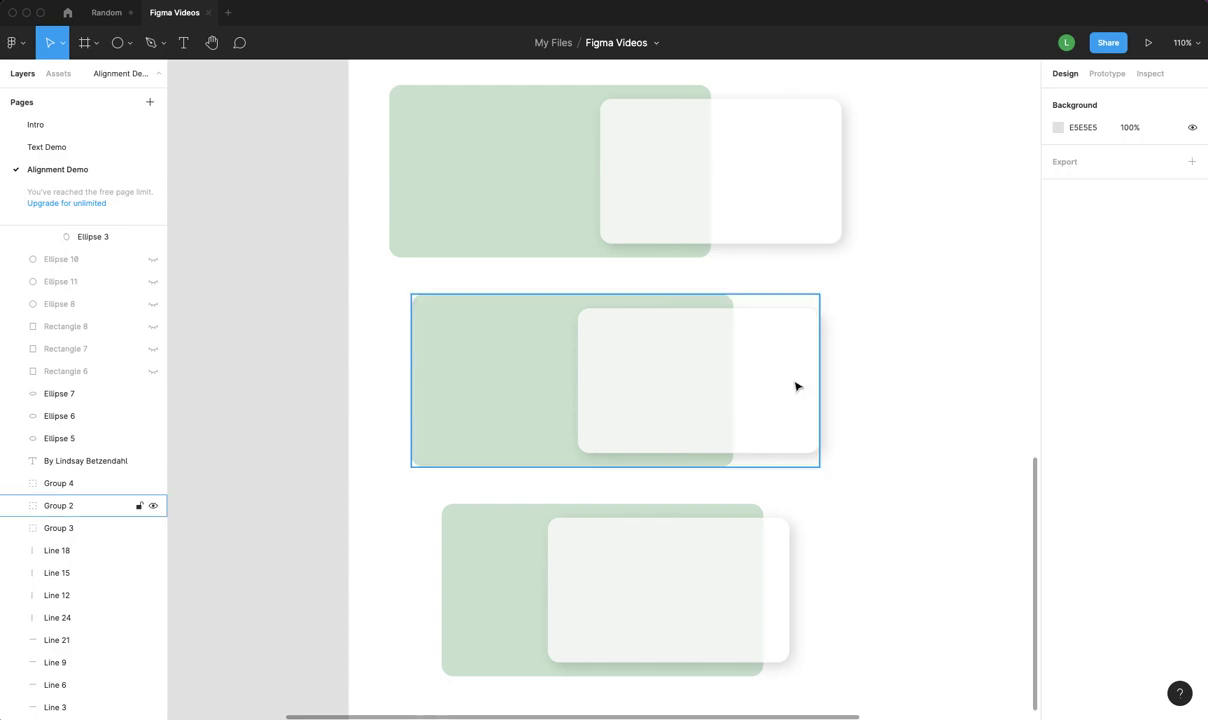
{"action": "key", "text": "super+z"}
{"action": "key", "text": "alt+a"}
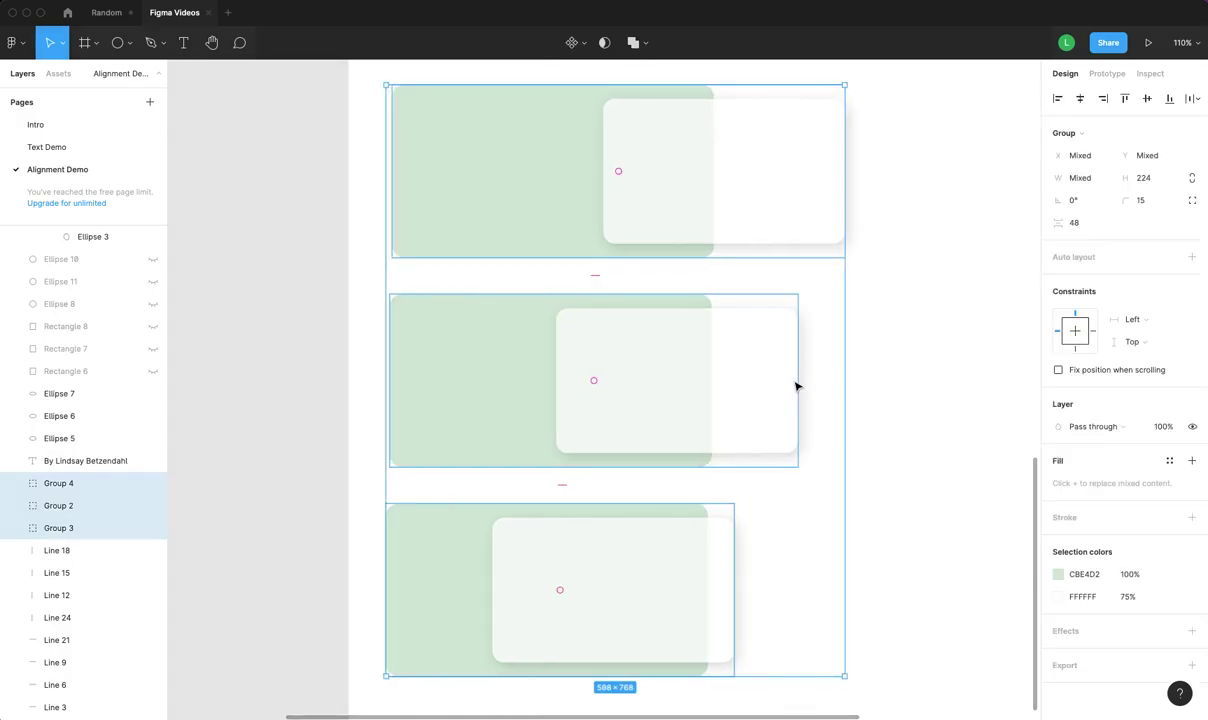
{"action": "left_click", "coordinate": [920, 397]}
- Marquee-select the three card groups and ungroup them into six separate rectangles
{"action": "scroll", "coordinate": [930, 408], "scroll_direction": "right", "scroll_amount": 3}
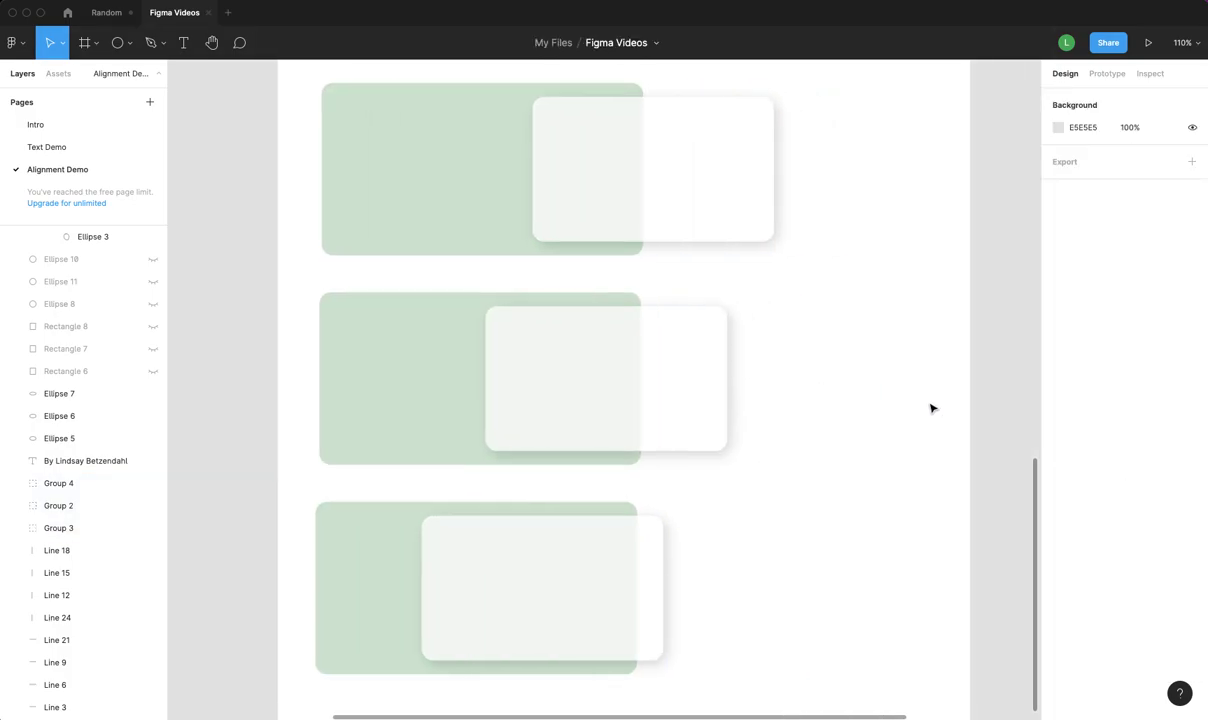
{"action": "scroll", "coordinate": [932, 405], "scroll_direction": "down", "scroll_amount": 5}
{"action": "scroll", "coordinate": [932, 390], "scroll_direction": "up", "scroll_amount": 2}
{"action": "scroll", "coordinate": [932, 390], "scroll_direction": "right", "scroll_amount": 2}
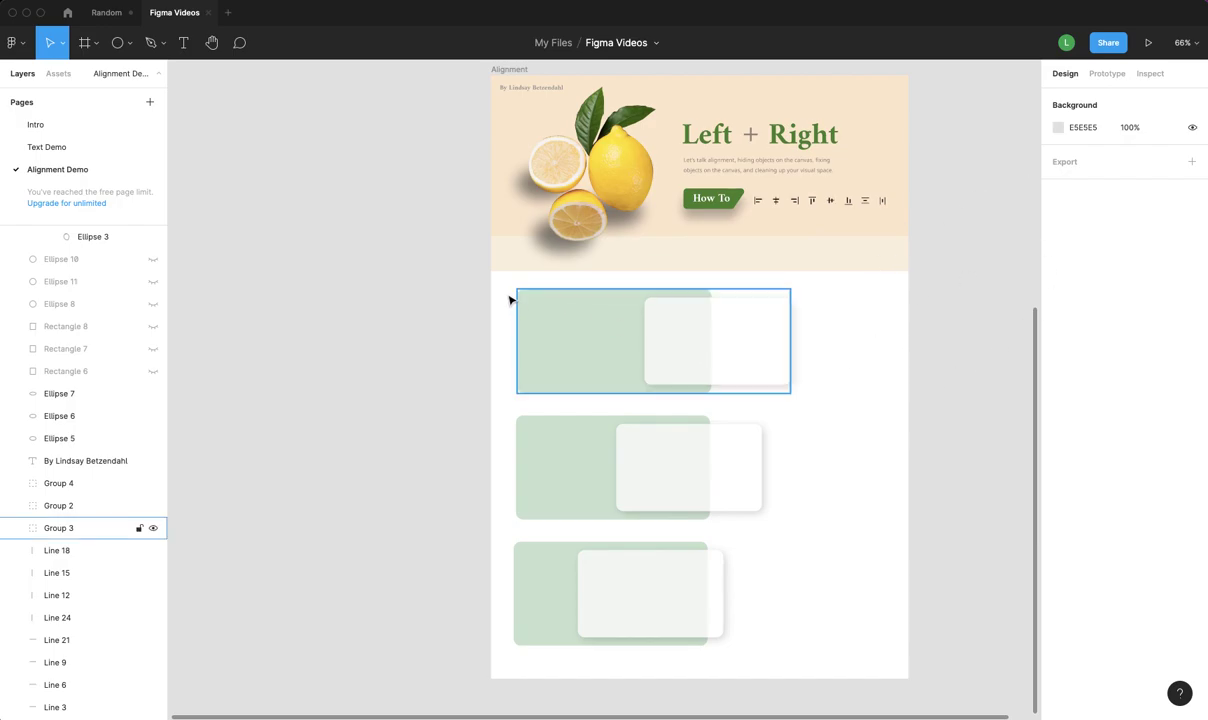
{"action": "left_click_drag", "start_coordinate": [502, 282], "coordinate": [805, 683]}
{"action": "right_click", "coordinate": [722, 470]}
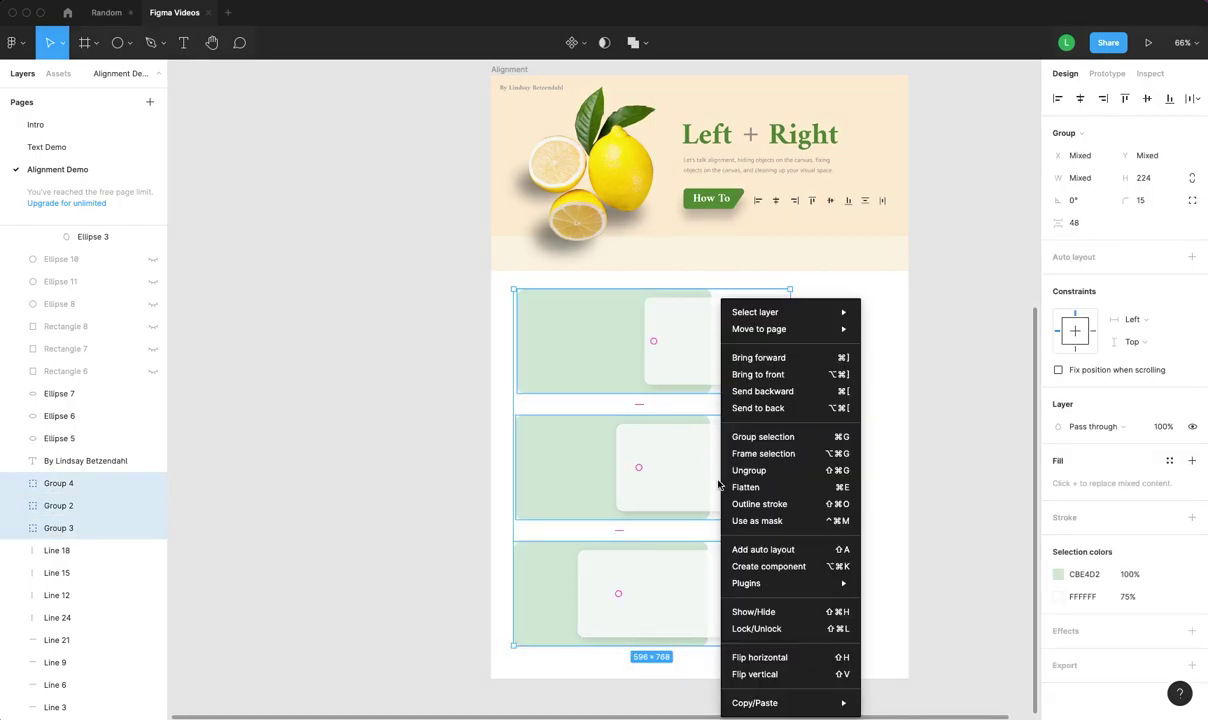
{"action": "left_click", "coordinate": [753, 470]}
{"action": "left_click", "coordinate": [952, 445]}
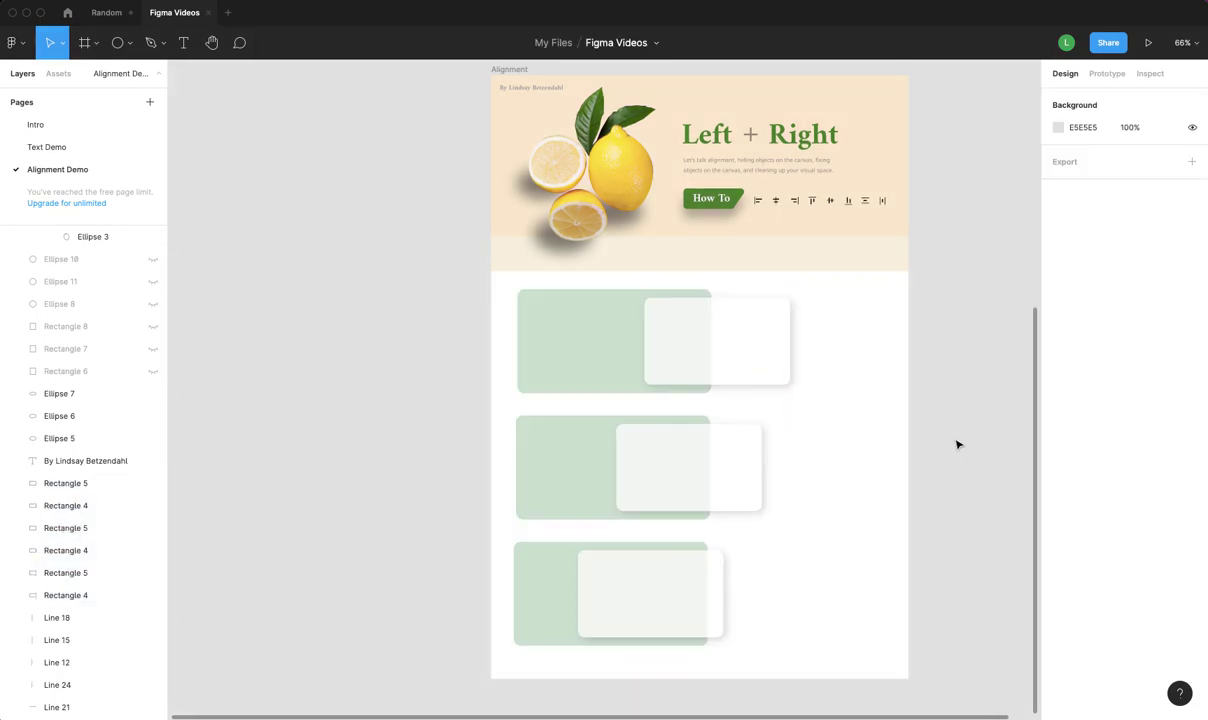
{"action": "scroll", "coordinate": [955, 447], "scroll_direction": "up", "scroll_amount": 1}
{"action": "scroll", "coordinate": [955, 447], "scroll_direction": "right", "scroll_amount": 2}
{"action": "scroll", "coordinate": [1000, 141], "scroll_direction": "left", "scroll_amount": 1}
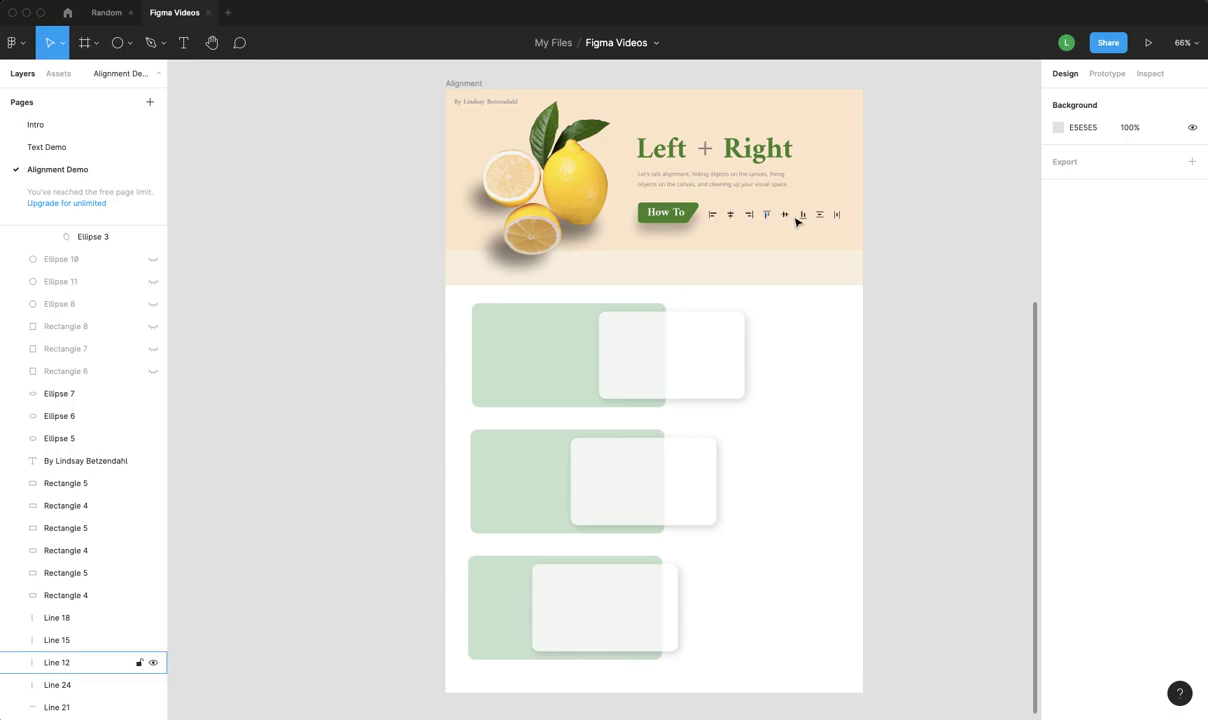
{"action": "left_click", "coordinate": [625, 369]}
- Select all six rectangles and apply Tidy up to arrange them in rows
{"action": "left_click", "coordinate": [588, 400], "text": "shift"}
{"action": "left_click", "coordinate": [600, 480], "text": "shift"}
{"action": "left_click", "coordinate": [542, 488], "text": "shift"}
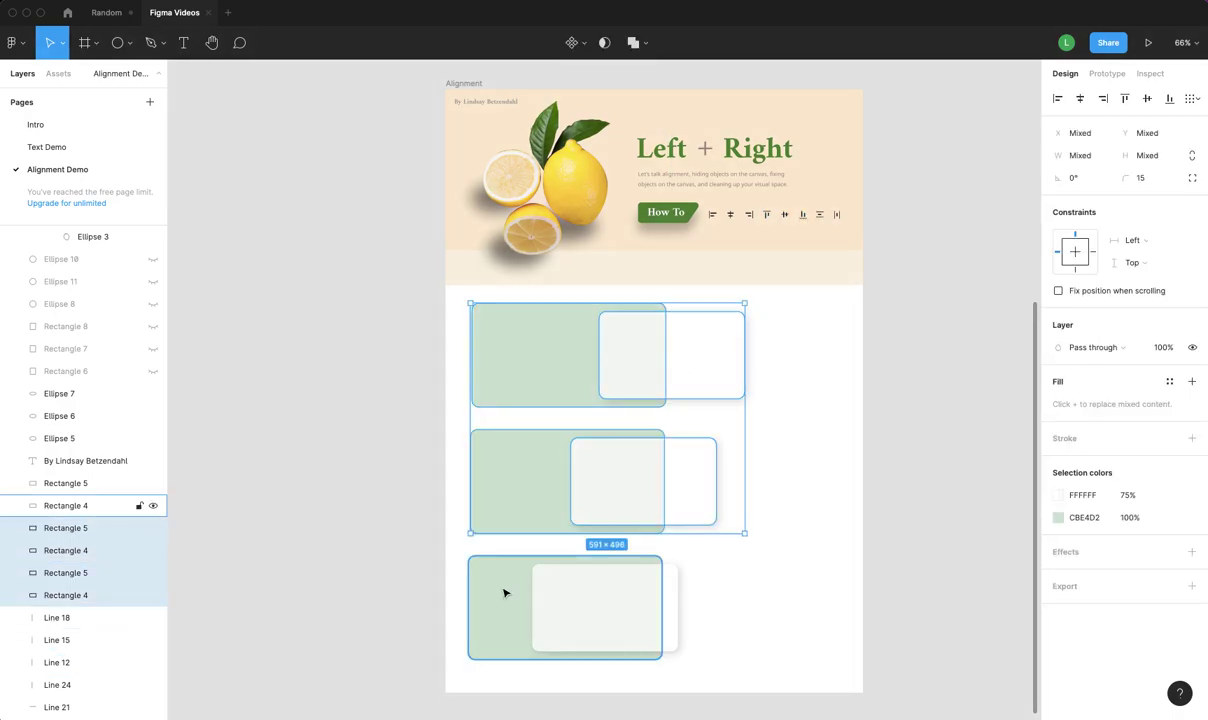
{"action": "left_click", "coordinate": [493, 593], "text": "shift"}
{"action": "left_click", "coordinate": [609, 588], "text": "shift"}
{"action": "left_click", "coordinate": [1190, 99]}
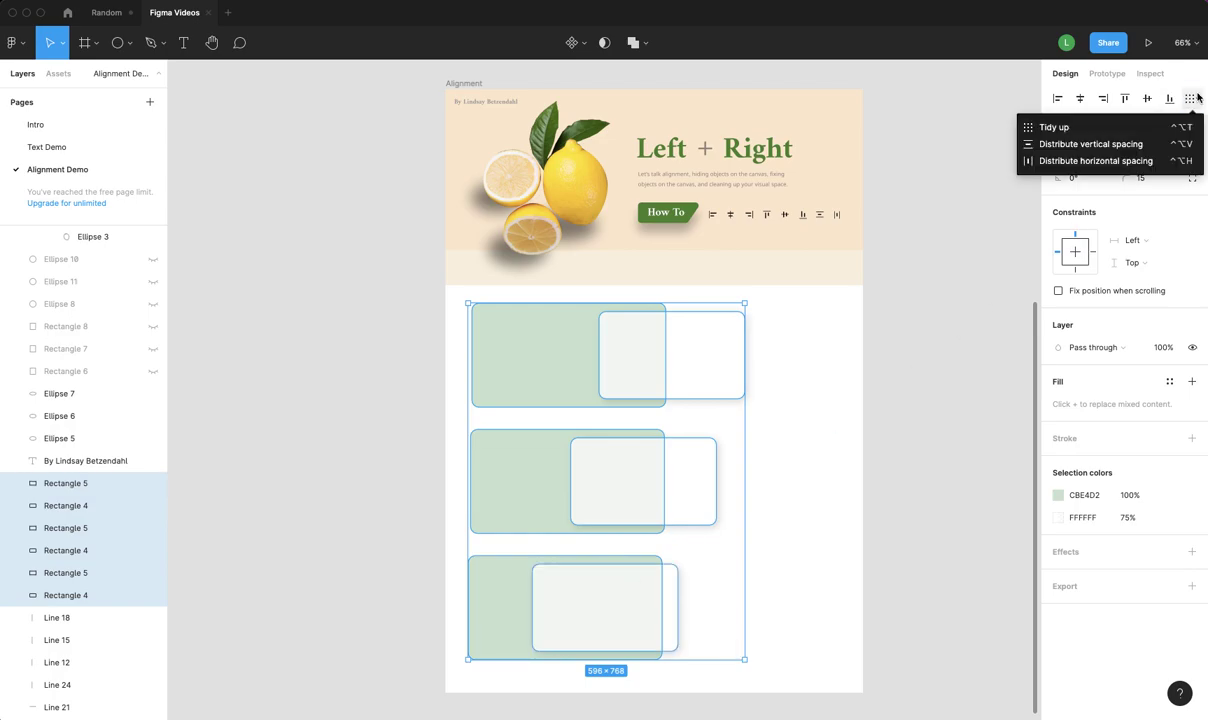
{"action": "left_click", "coordinate": [1087, 125]}
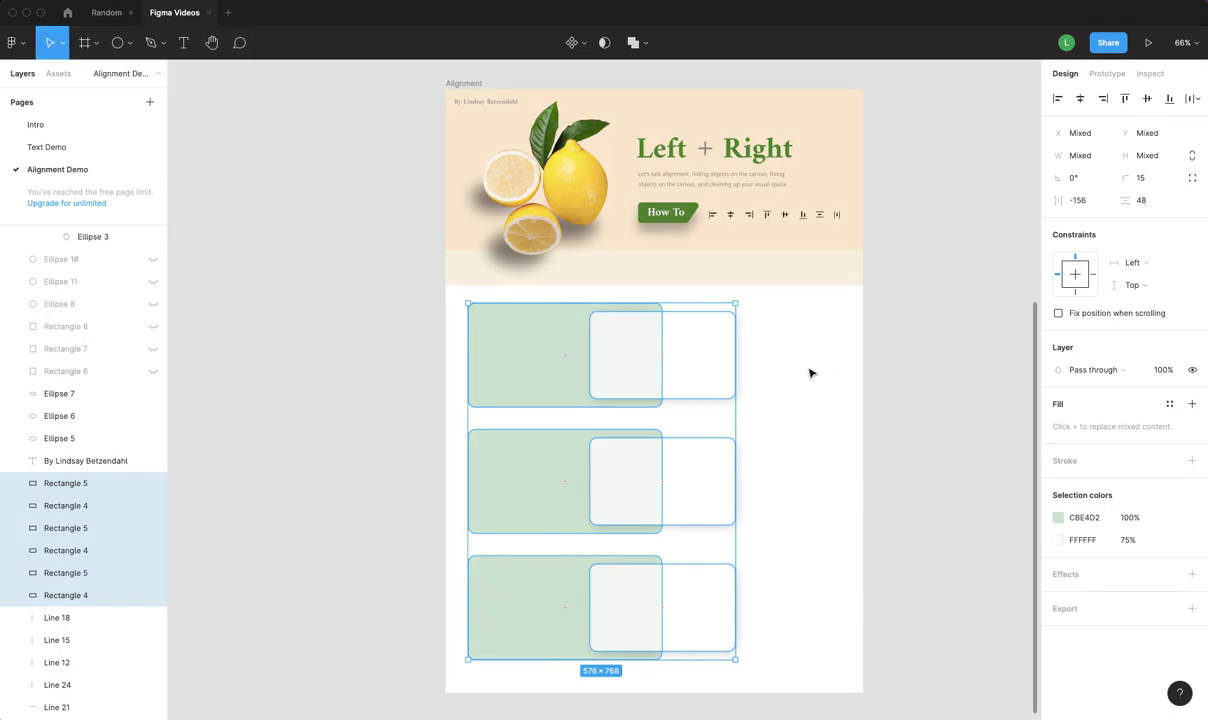
- Shift the middle and bottom white cards left and nudge the green cards slightly right
{"action": "left_click", "coordinate": [899, 401]}
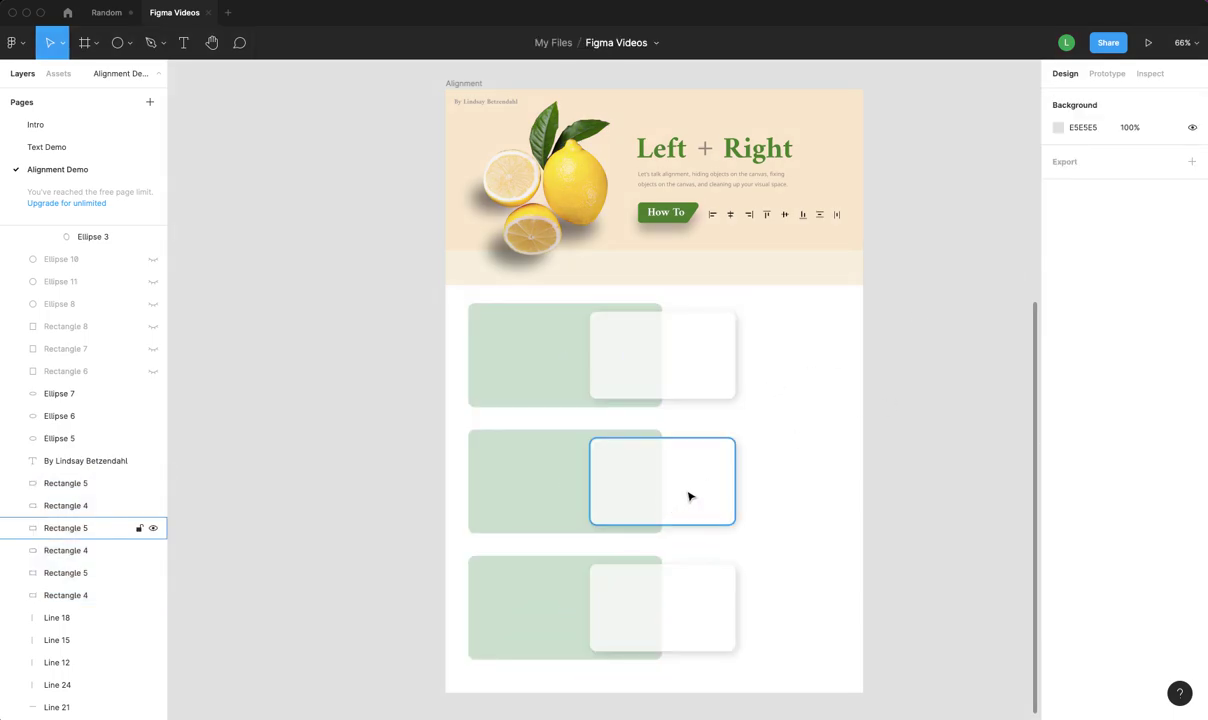
{"action": "left_click_drag", "start_coordinate": [690, 496], "coordinate": [647, 493]}
{"action": "left_click_drag", "start_coordinate": [665, 608], "coordinate": [612, 609]}
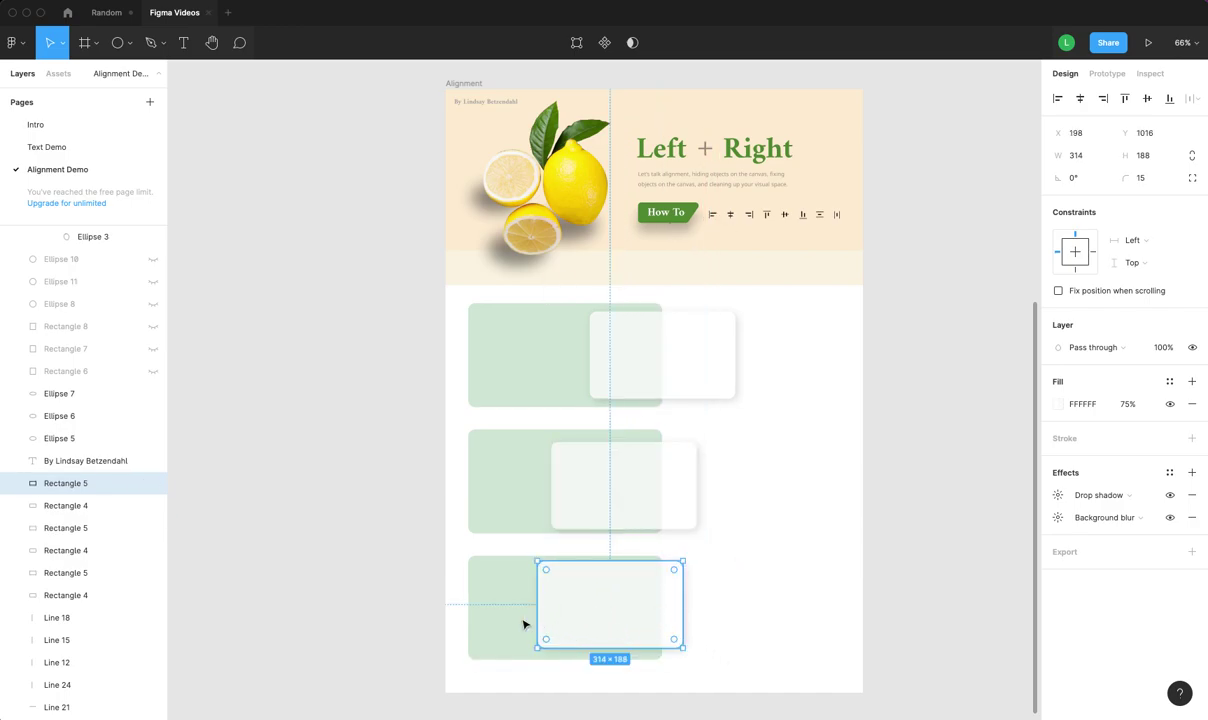
{"action": "left_click_drag", "start_coordinate": [512, 613], "coordinate": [521, 607]}
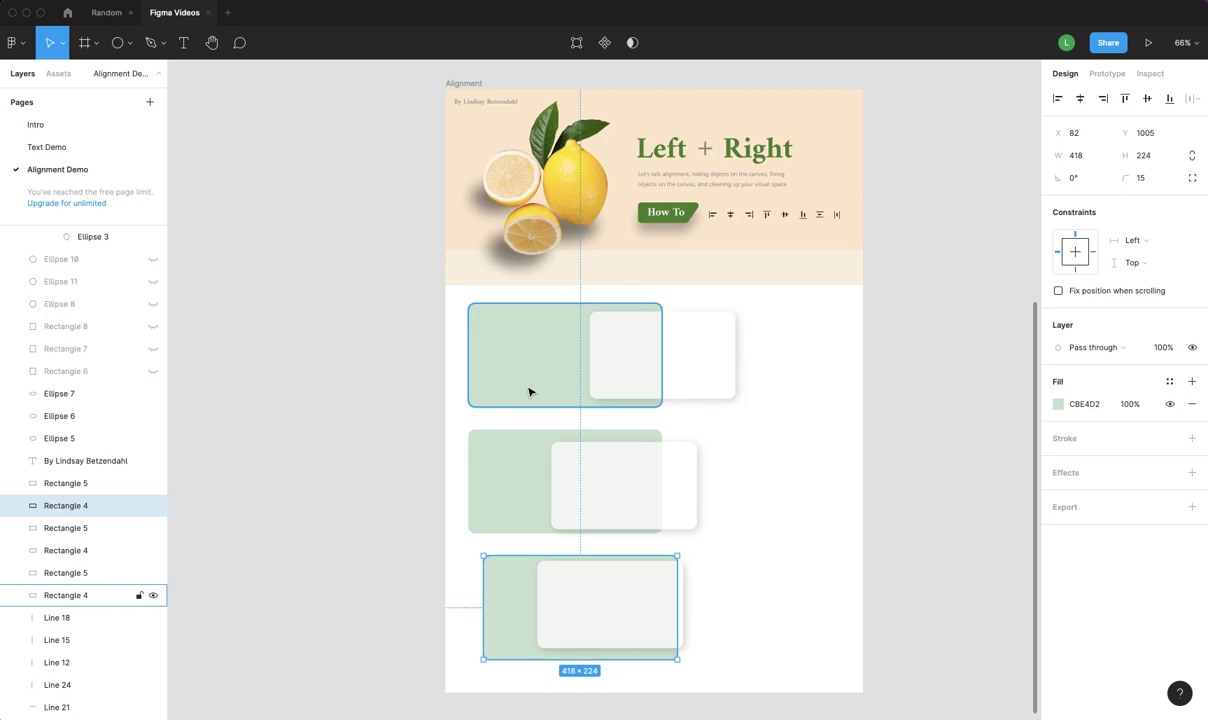
{"action": "left_click_drag", "start_coordinate": [531, 391], "coordinate": [541, 386]}
- Reselect all six rectangles and tidy them into three identical rows 50 apart
{"action": "left_click", "coordinate": [825, 577]}
{"action": "left_click_drag", "start_coordinate": [758, 663], "coordinate": [461, 297]}
{"action": "left_click", "coordinate": [1190, 98]}
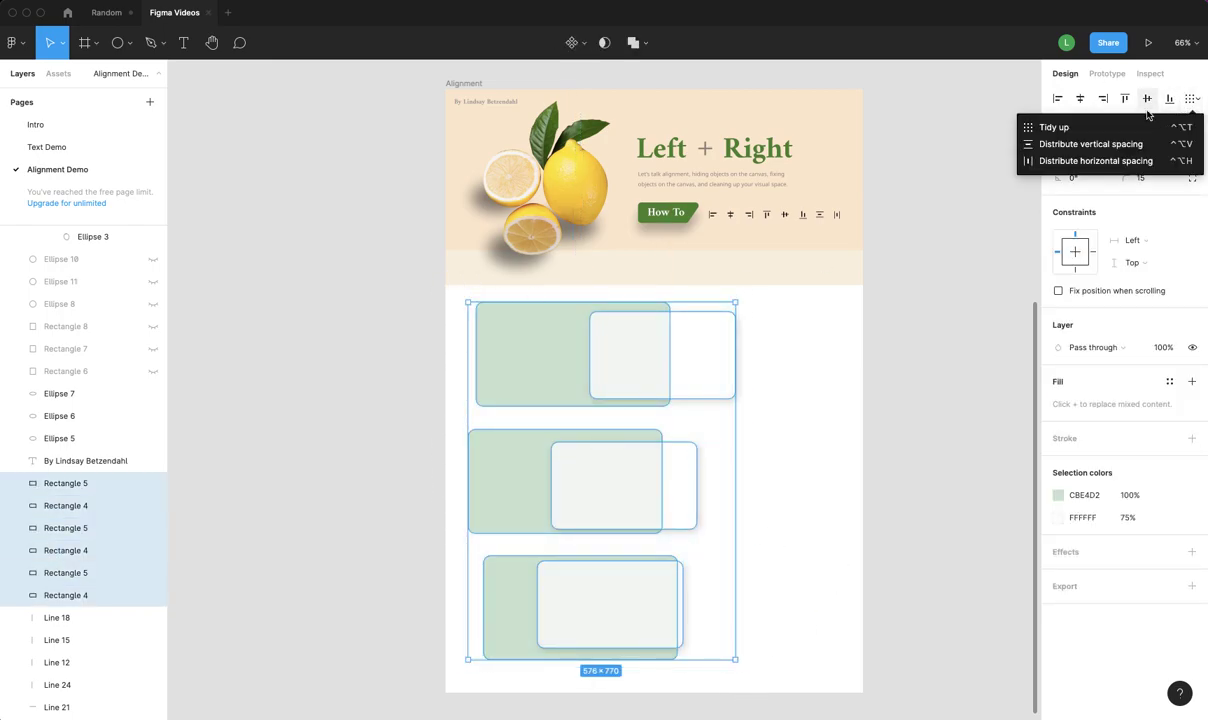
{"action": "left_click", "coordinate": [1121, 126]}
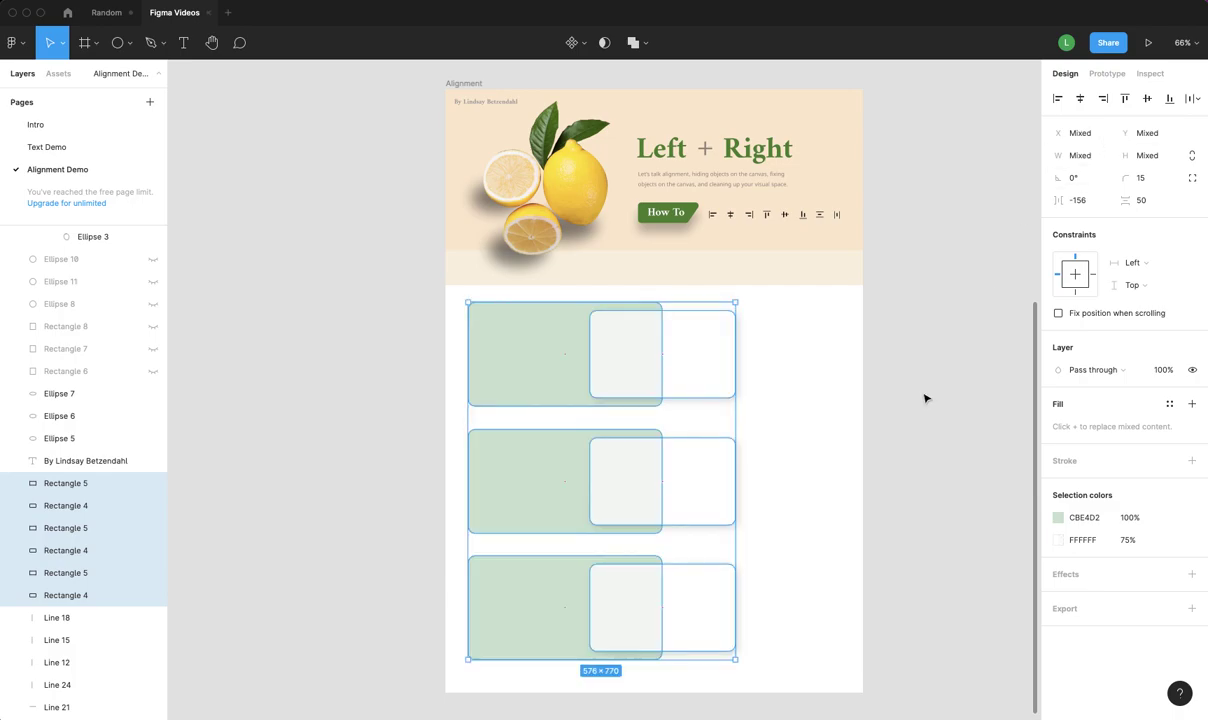
{"action": "mouse_move", "coordinate": [512, 639]}
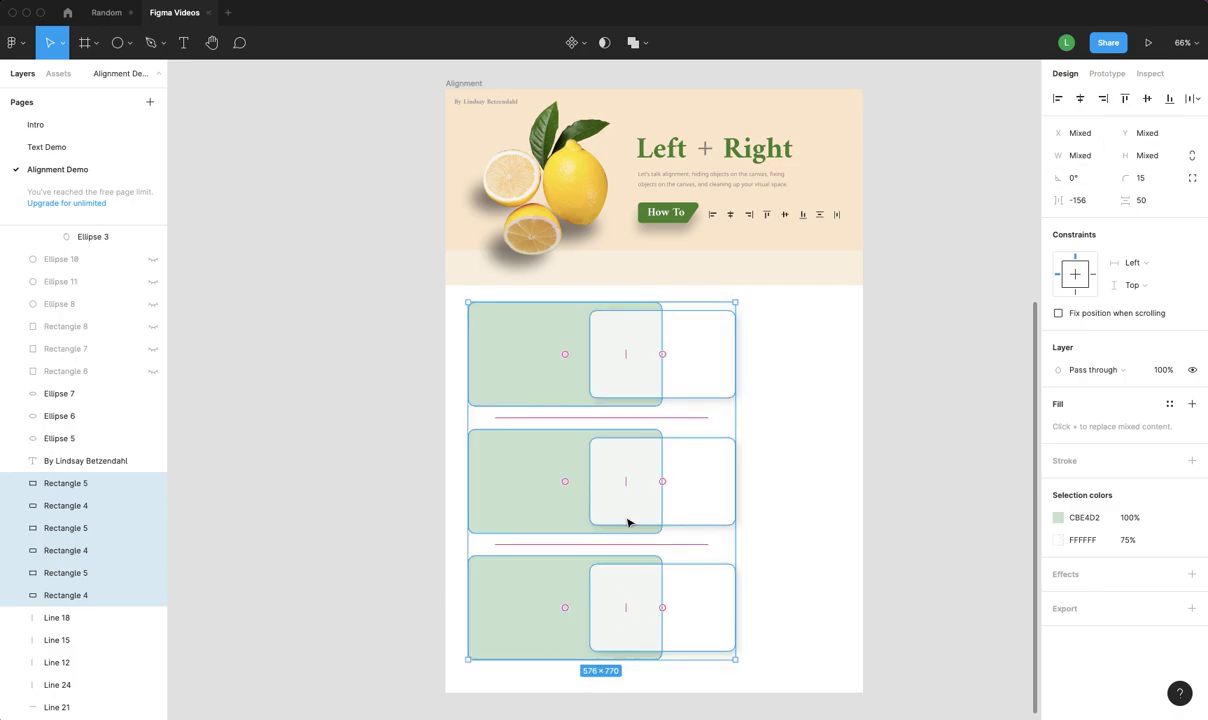
{"action": "left_click", "coordinate": [953, 495]}
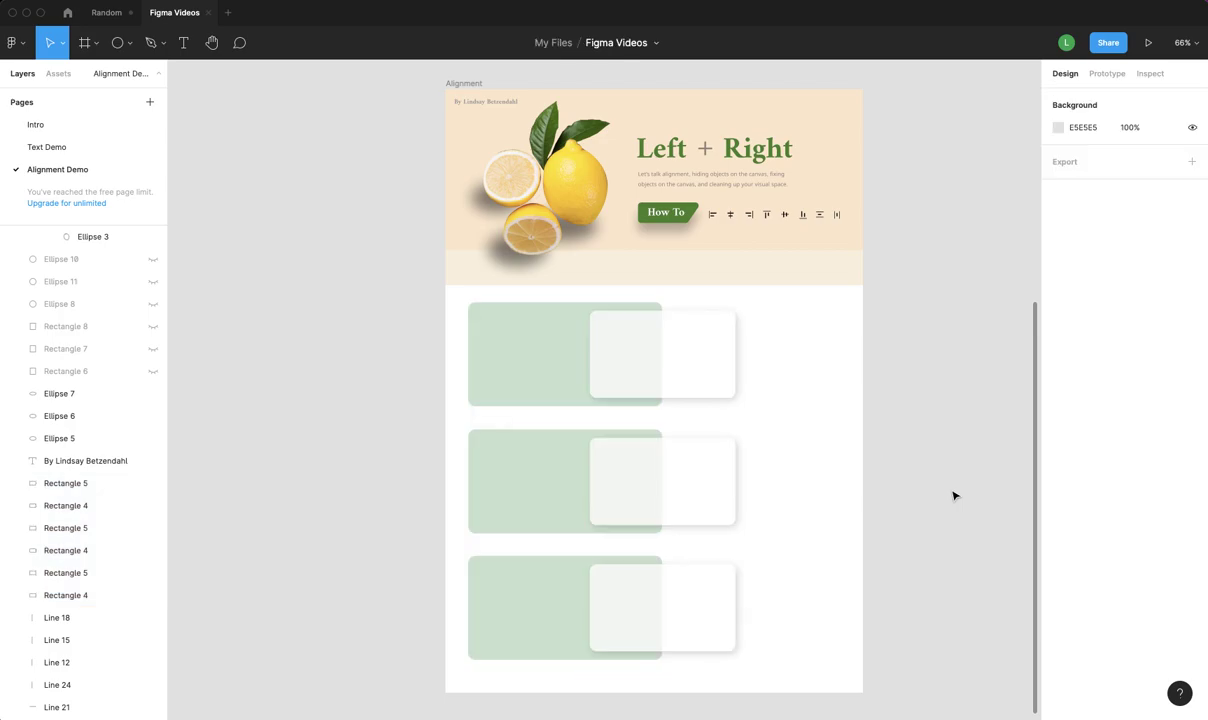
{"action": "left_click_drag", "start_coordinate": [712, 364], "coordinate": [652, 359]}
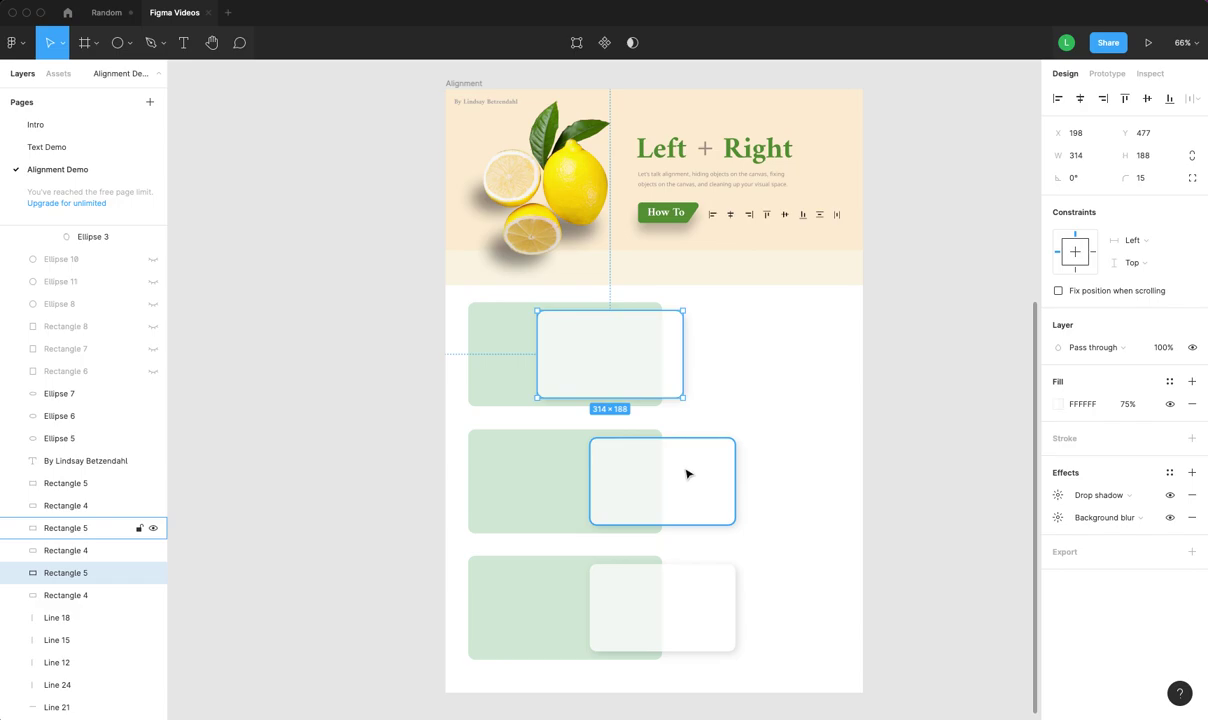
{"action": "left_click_drag", "start_coordinate": [686, 474], "coordinate": [652, 518]}
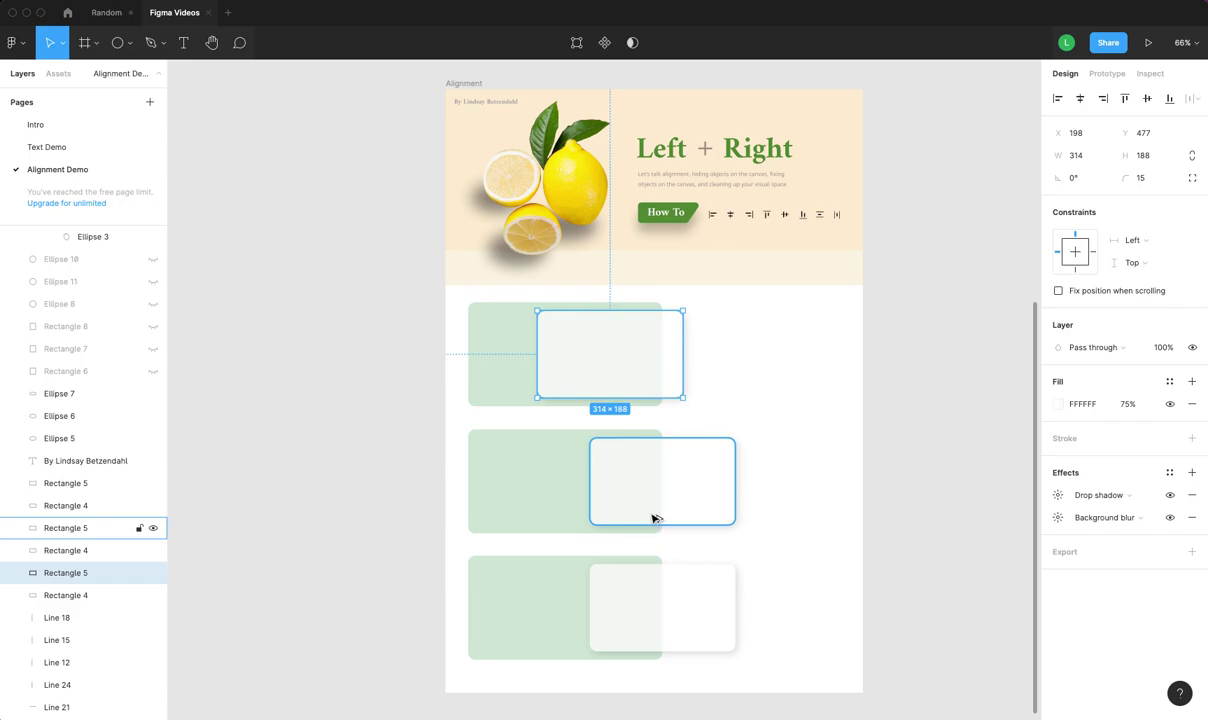
{"action": "left_click", "coordinate": [545, 458], "text": "shift"}
{"action": "left_click_drag", "start_coordinate": [545, 458], "coordinate": [547, 423]}
{"action": "left_click", "coordinate": [770, 673]}
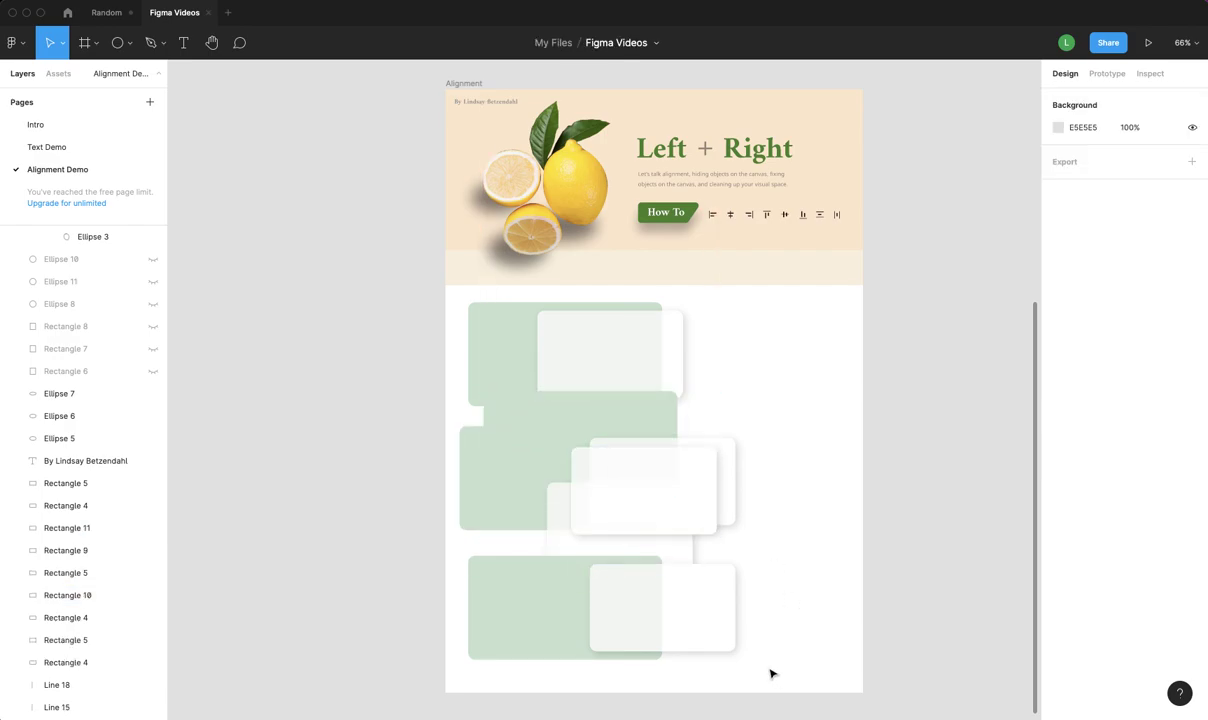
{"action": "left_click_drag", "start_coordinate": [770, 673], "coordinate": [461, 300]}
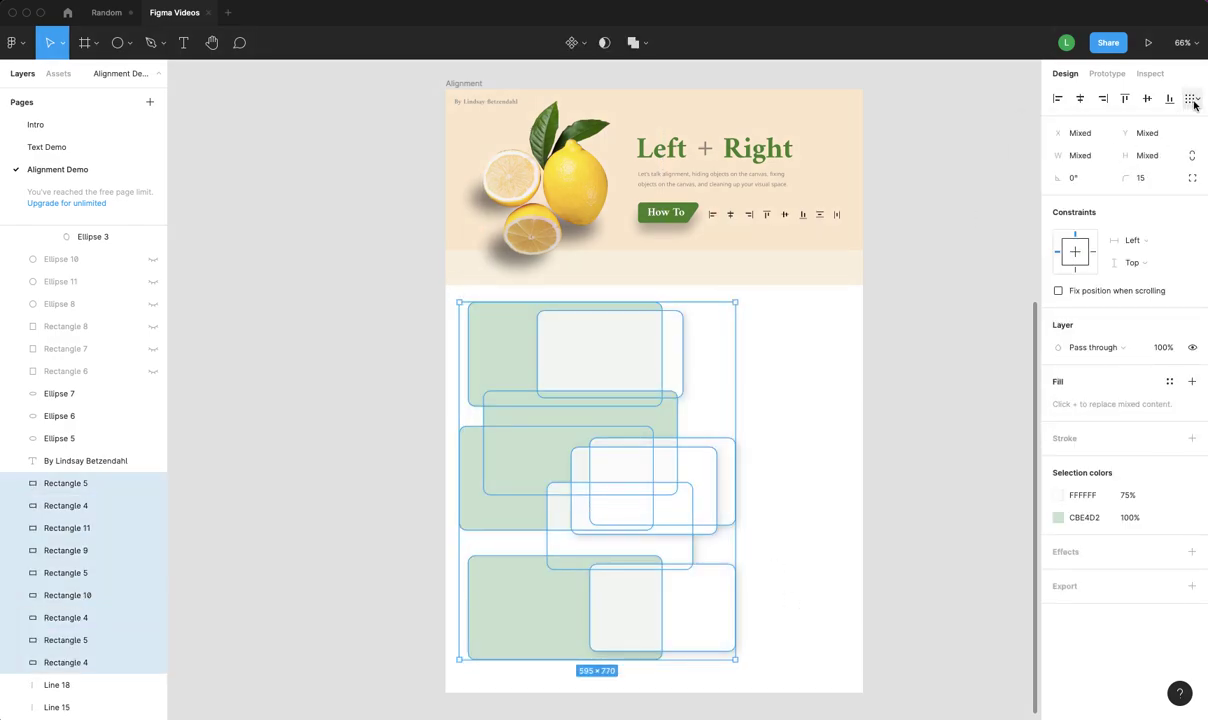
{"action": "left_click", "coordinate": [1194, 104]}
{"action": "left_click", "coordinate": [1150, 126]}
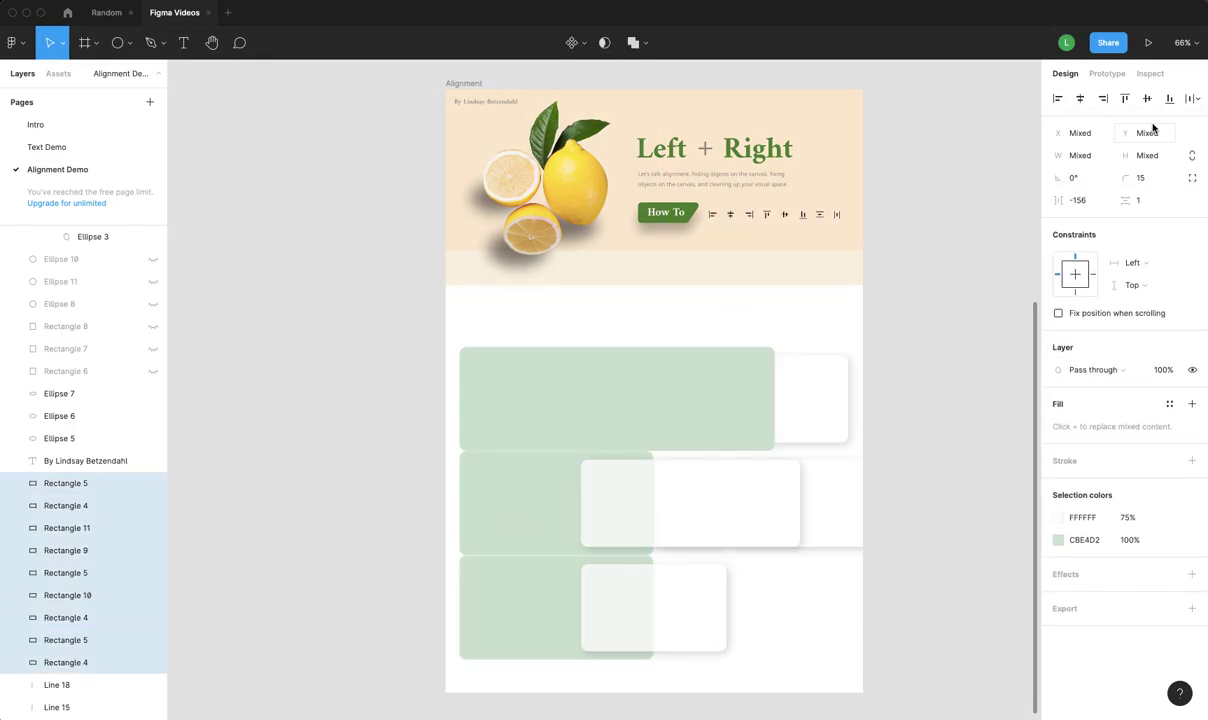
{"action": "left_click", "coordinate": [932, 370]}
{"action": "left_click_drag", "start_coordinate": [849, 499], "coordinate": [864, 585]}
{"action": "key", "text": "ctrl+z"}
{"action": "key", "text": "ctrl+z"}
{"action": "key", "text": "ctrl+z"}
{"action": "key", "text": "ctrl+z"}
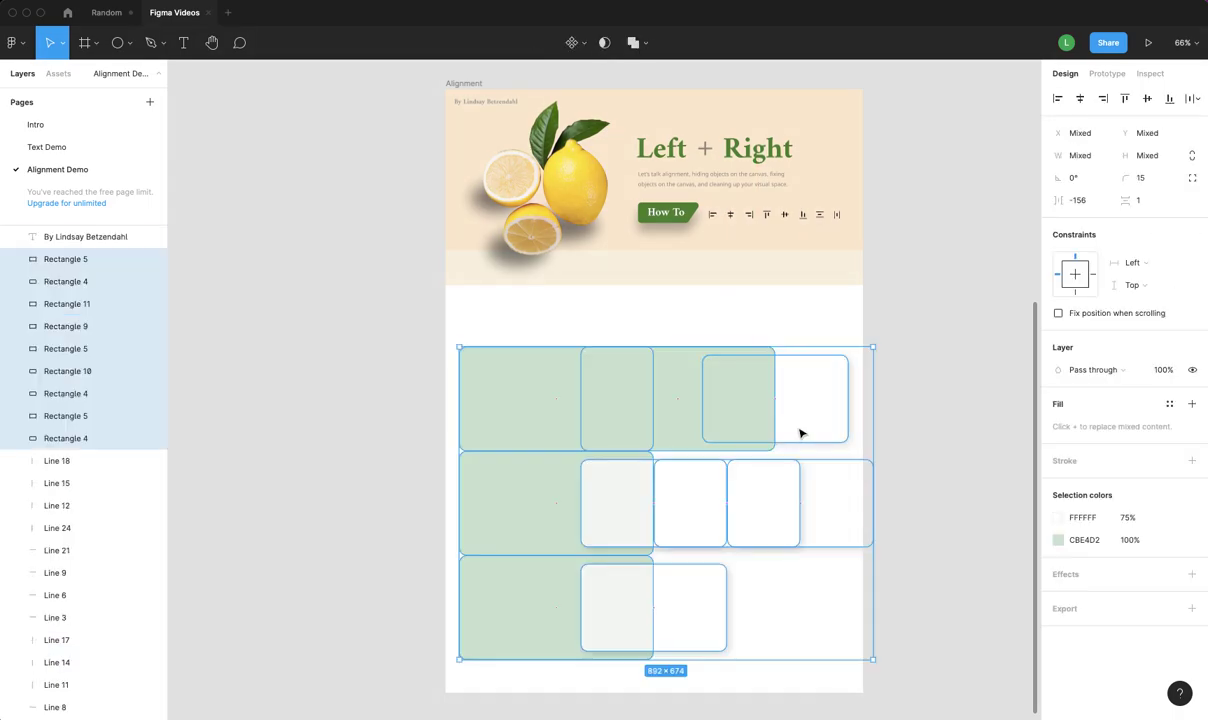
{"action": "key", "text": "ctrl+shift+z"}
{"action": "key", "text": "ctrl+shift+z"}
{"action": "key", "text": "ctrl+shift+z"}
{"action": "key", "text": "ctrl+shift+z"}
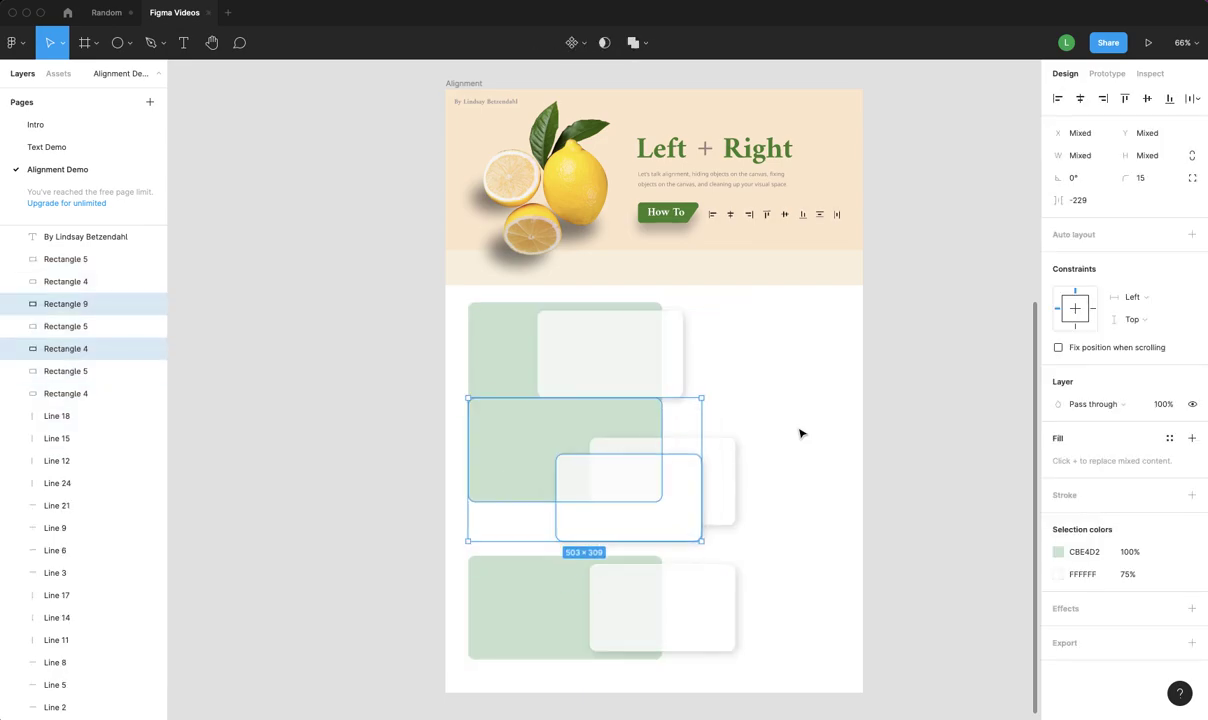
{"action": "key", "text": "ctrl+shift+z"}
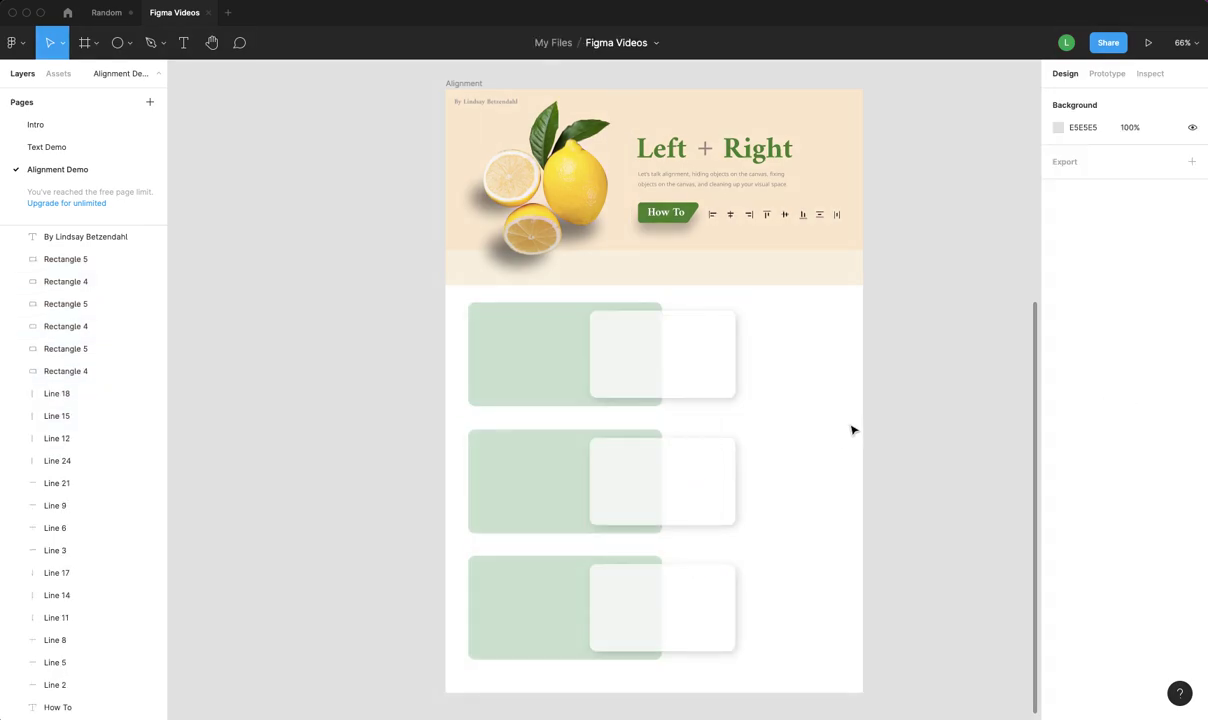
{"action": "left_click", "coordinate": [626, 364]}
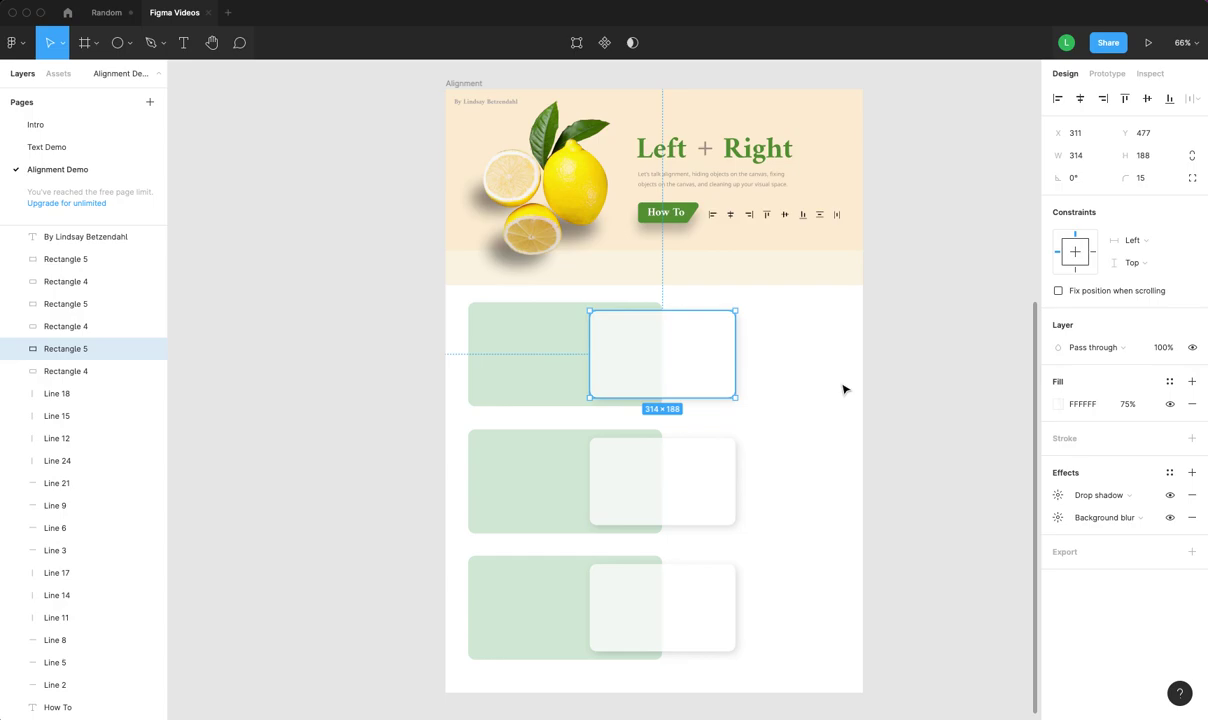
- Select the 'Left' heading (Amiri Bold 64) and zoom to 138% around the lemon header
{"action": "left_click", "coordinate": [670, 152]}
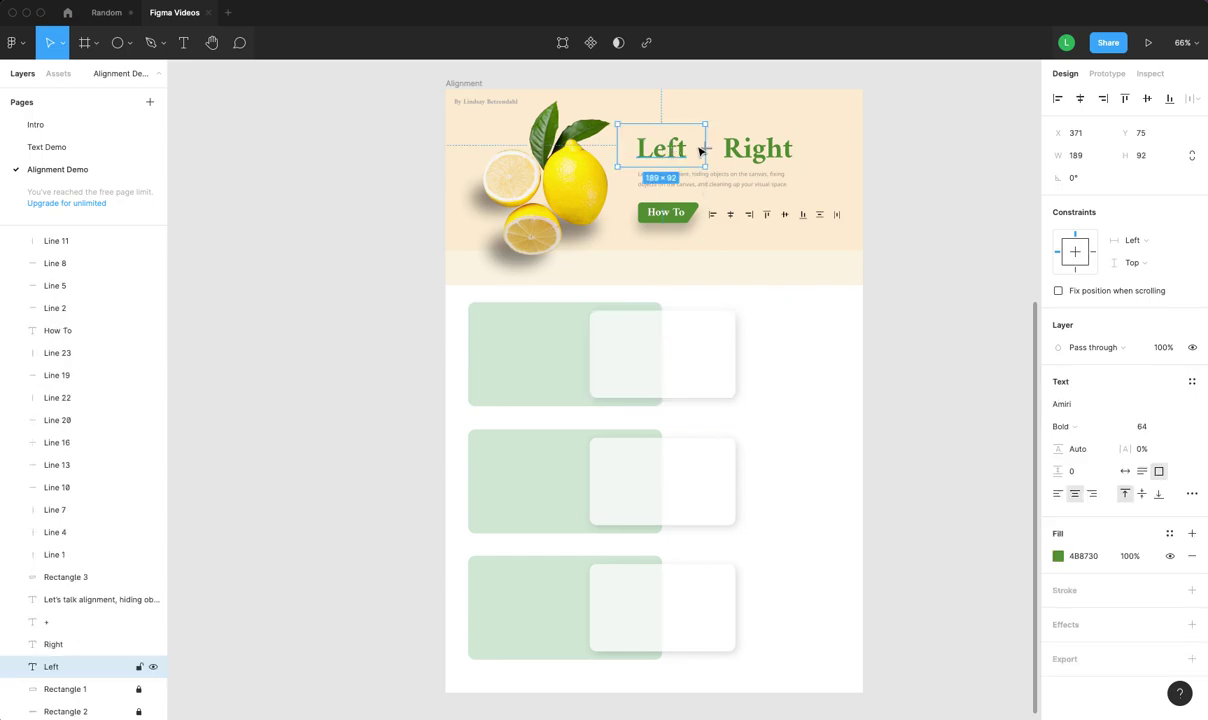
{"action": "left_click", "coordinate": [698, 183], "text": "shift"}
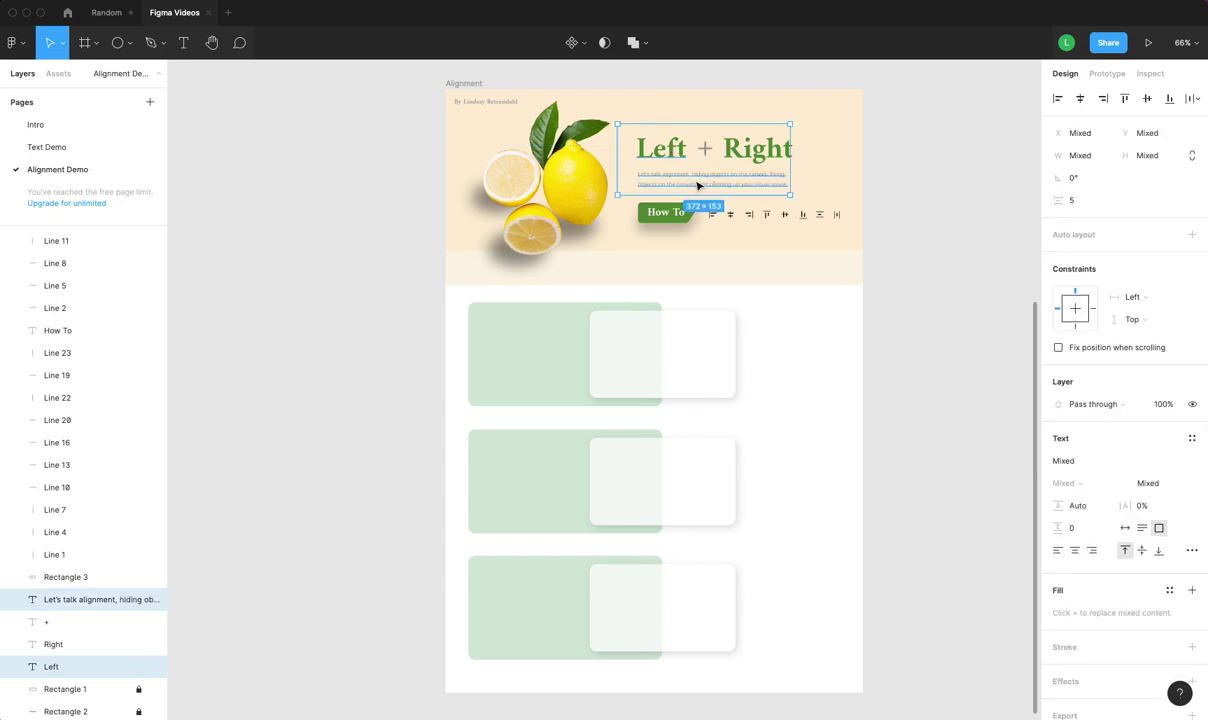
{"action": "left_click", "coordinate": [641, 217]}
{"action": "left_click", "coordinate": [643, 181]}
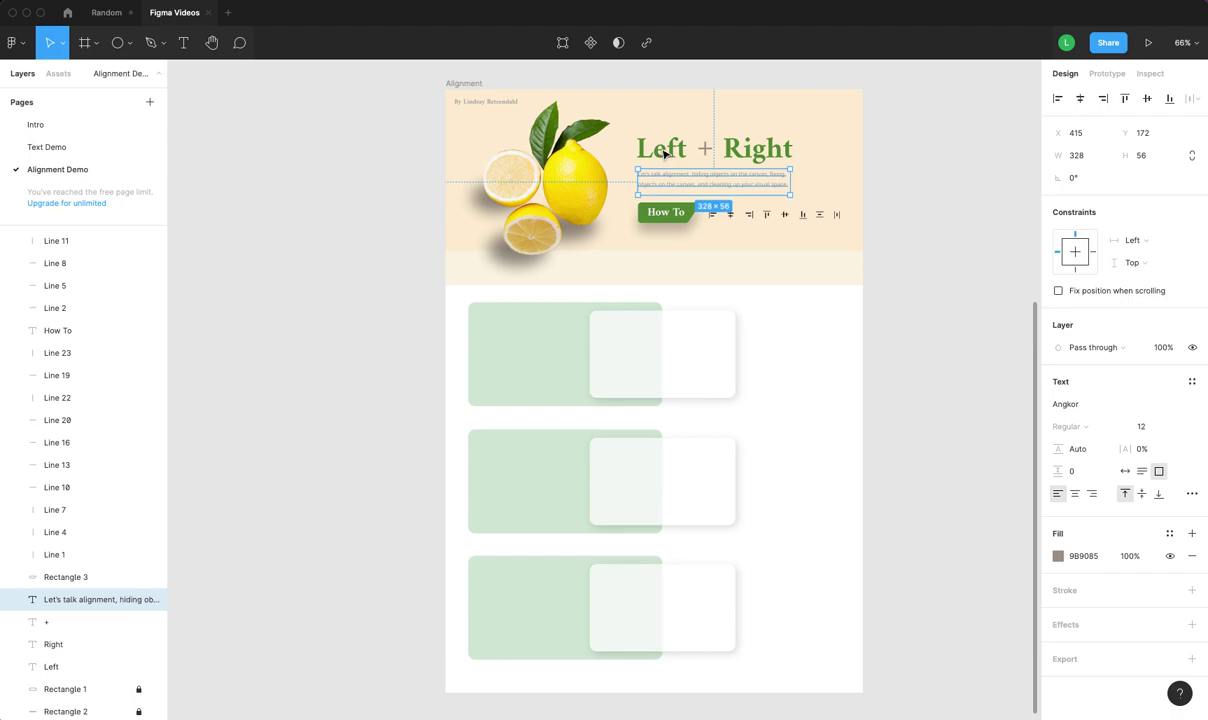
{"action": "left_click", "coordinate": [629, 147]}
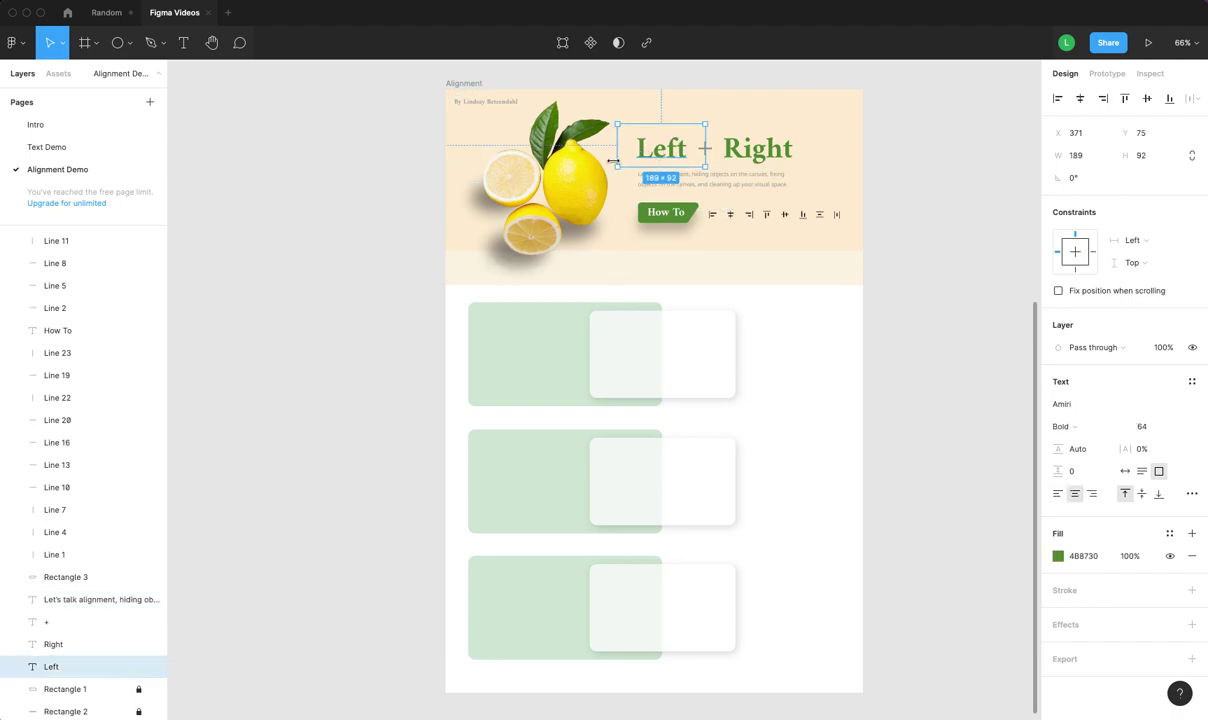
{"action": "scroll", "coordinate": [612, 161], "scroll_direction": "up", "scroll_amount": 5}
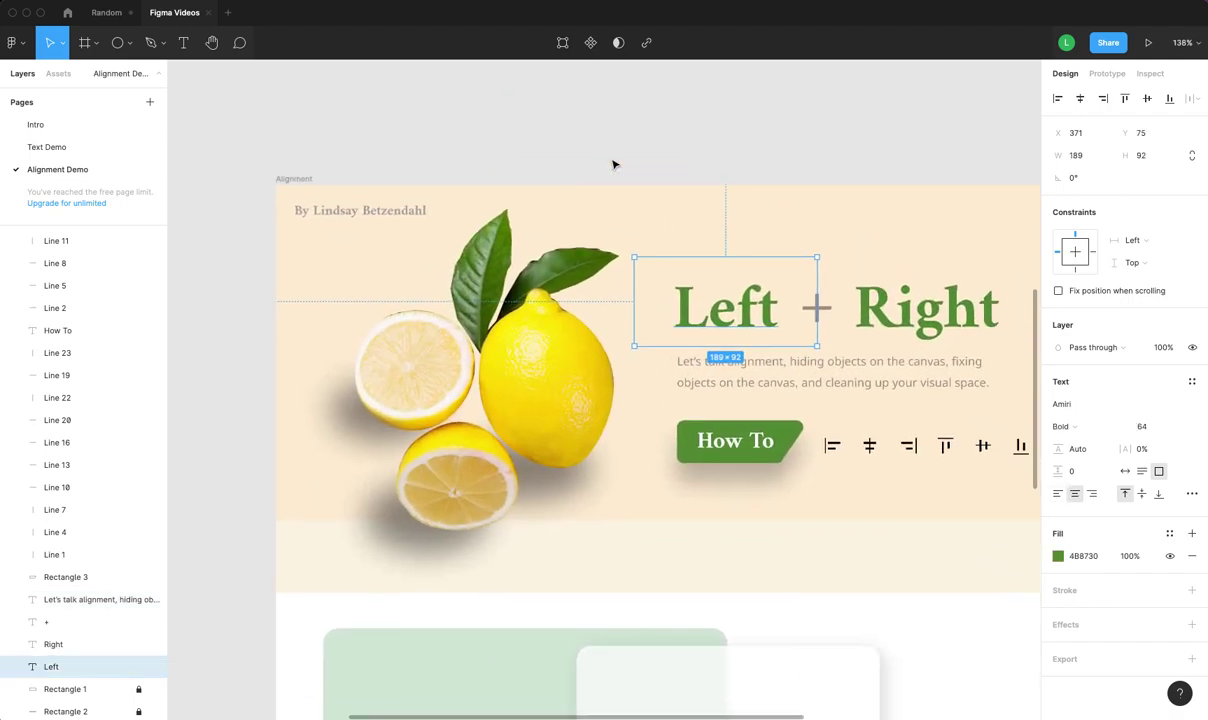
{"action": "scroll", "coordinate": [614, 164], "scroll_direction": "right", "scroll_amount": 4}
{"action": "scroll", "coordinate": [614, 164], "scroll_direction": "down", "scroll_amount": 2}
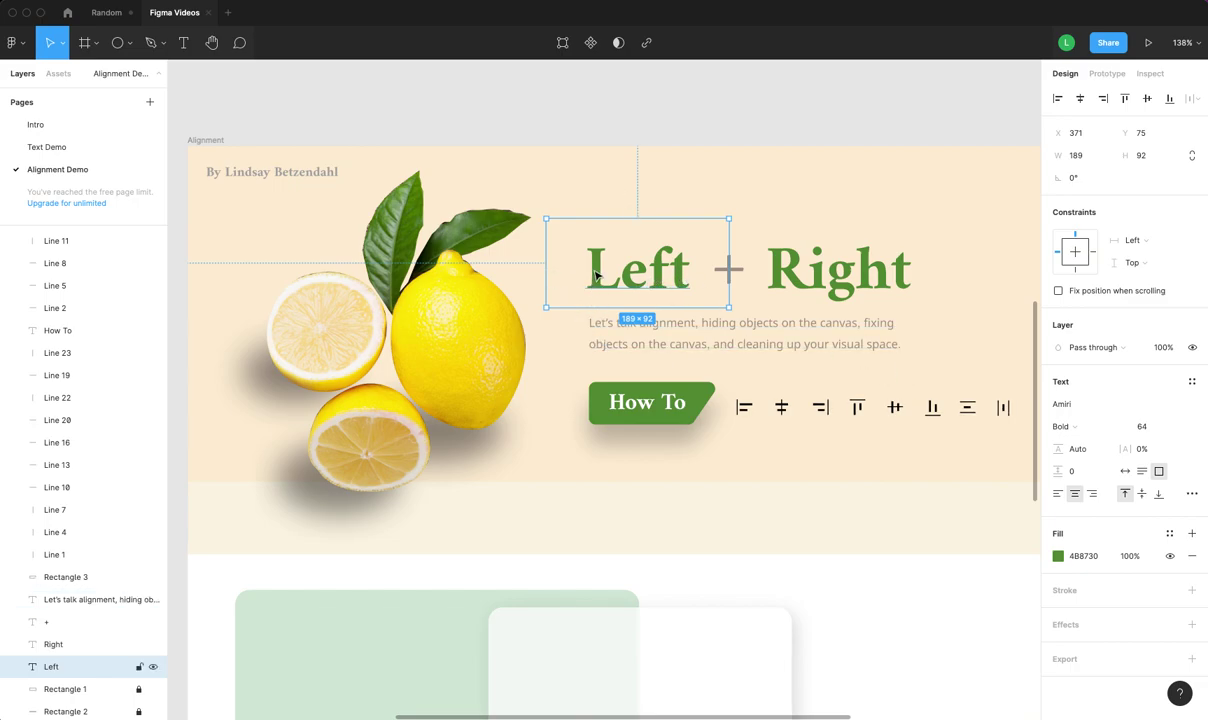
- Left-align the Left heading and paragraph and move both to X 415, matching the How To button
{"action": "left_click", "coordinate": [1057, 496]}
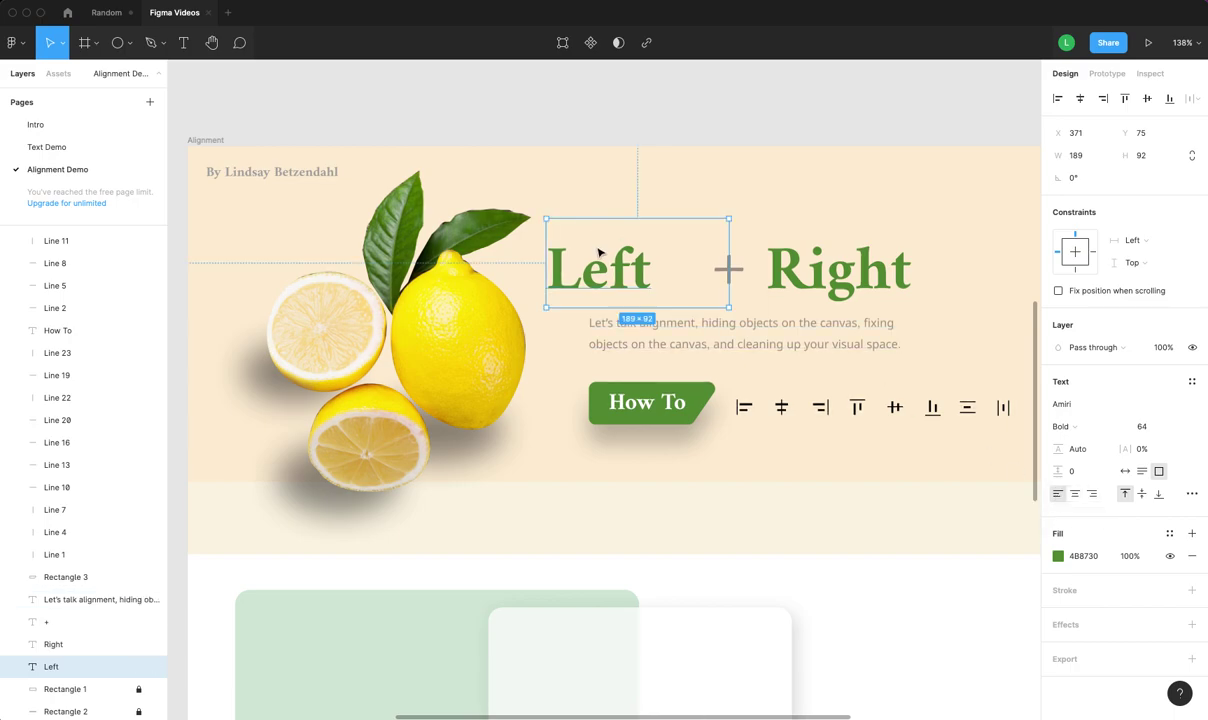
{"action": "left_click", "coordinate": [644, 340], "text": "shift"}
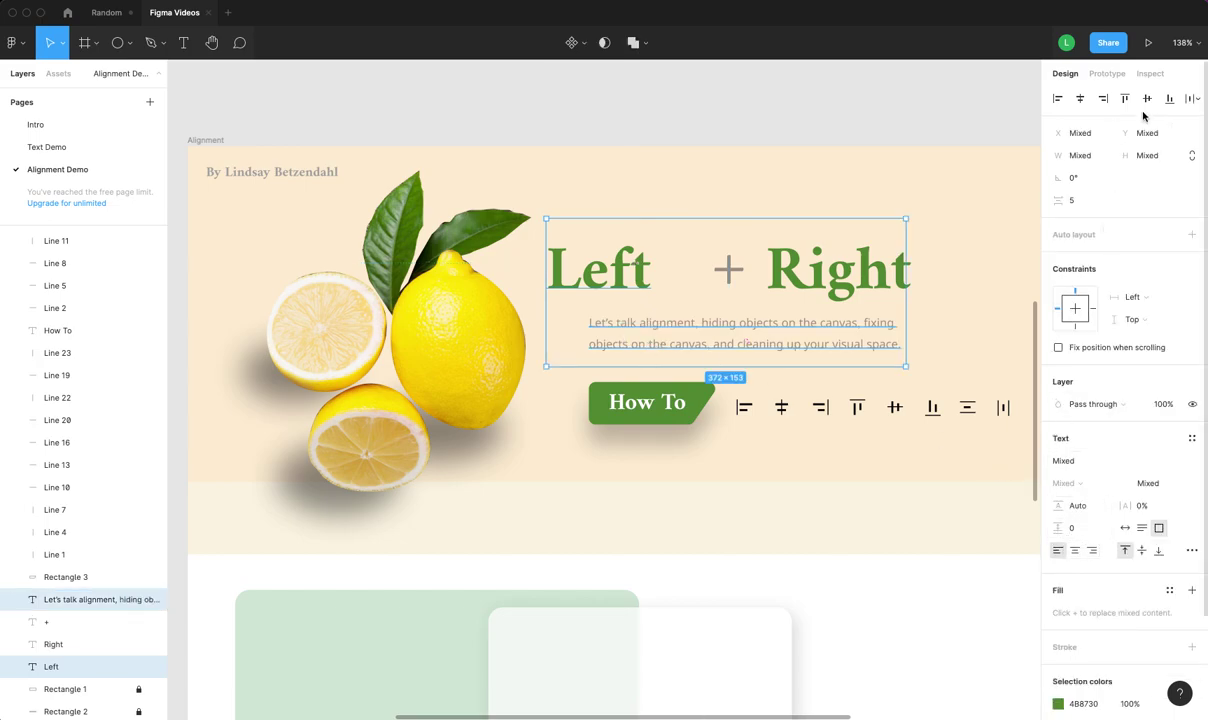
{"action": "left_click", "coordinate": [1059, 100]}
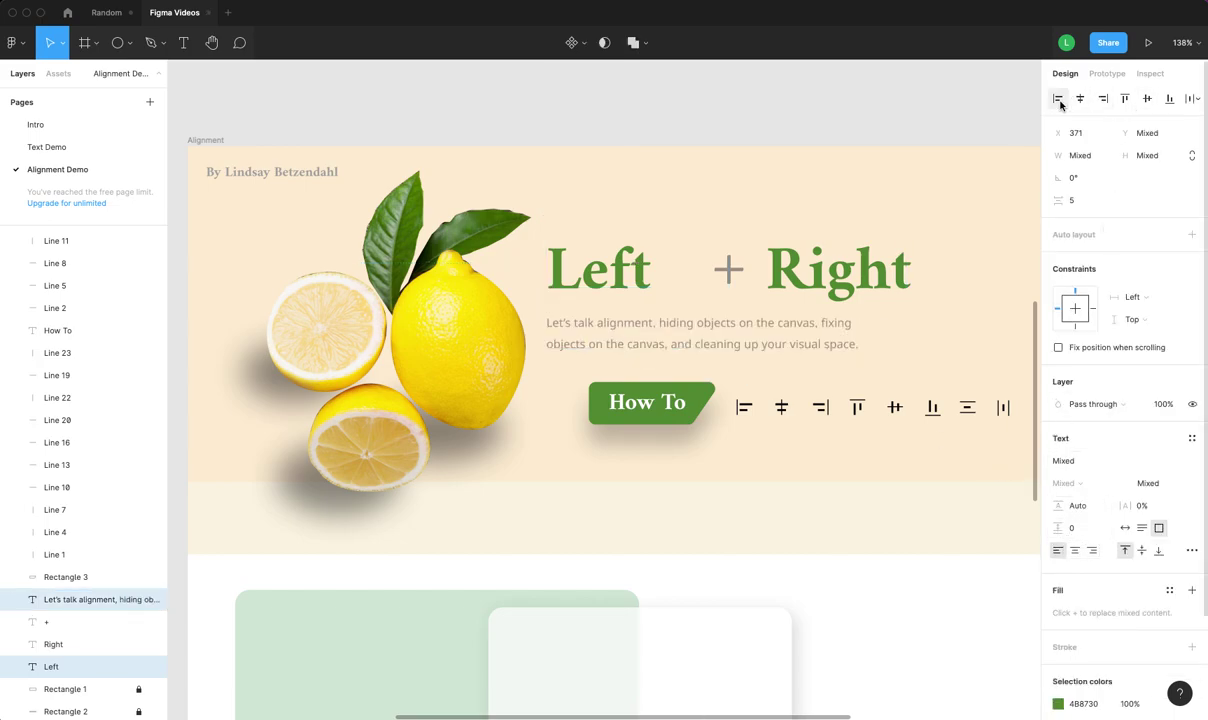
{"action": "scroll", "coordinate": [569, 329], "scroll_direction": "up", "scroll_amount": 1}
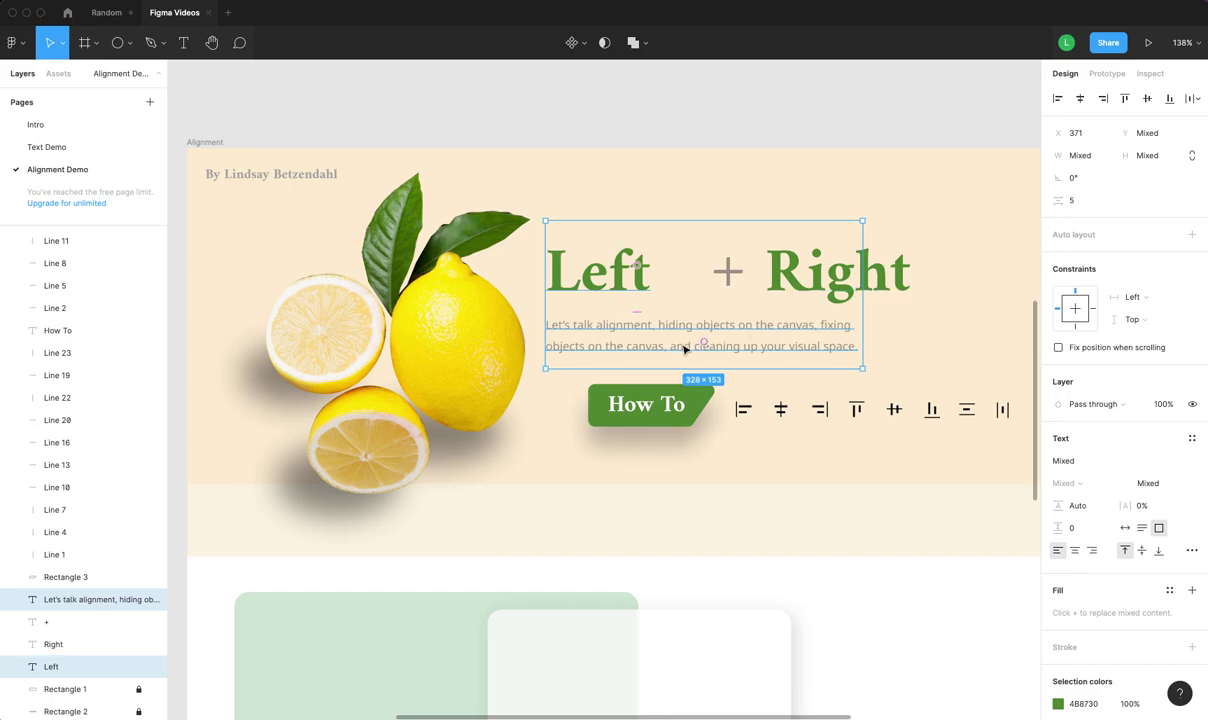
{"action": "left_click_drag", "start_coordinate": [655, 343], "coordinate": [698, 343]}
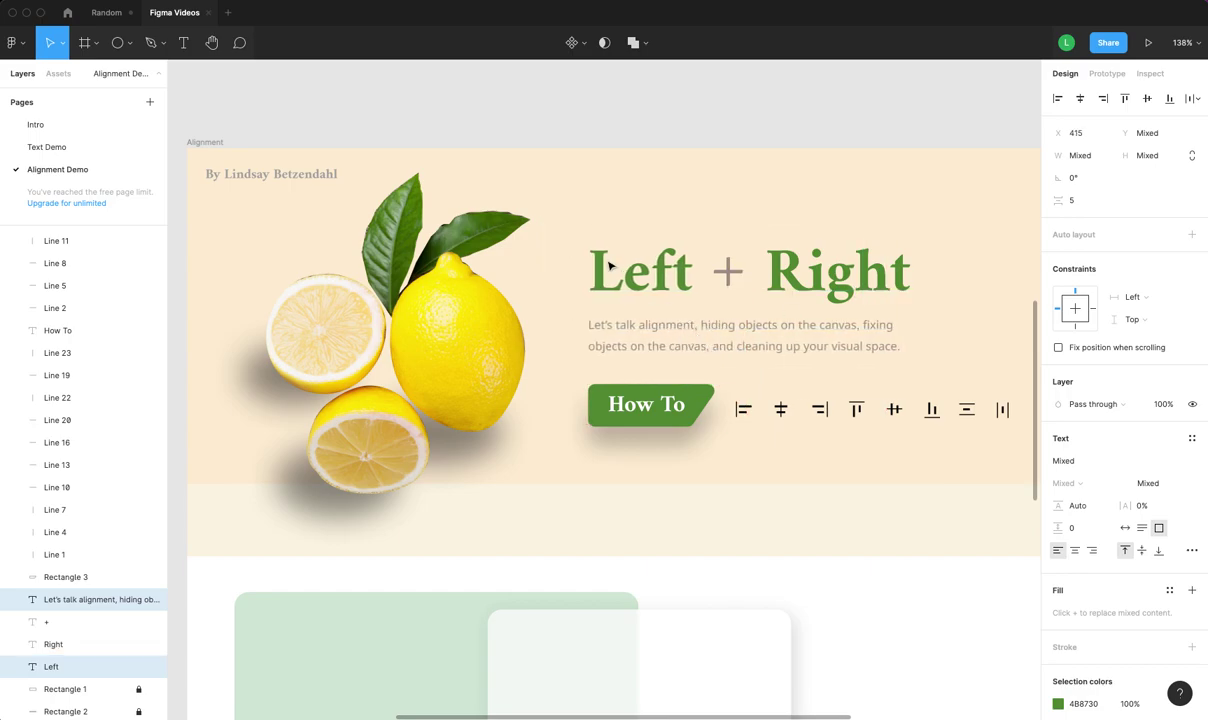
{"action": "left_click", "coordinate": [578, 237]}
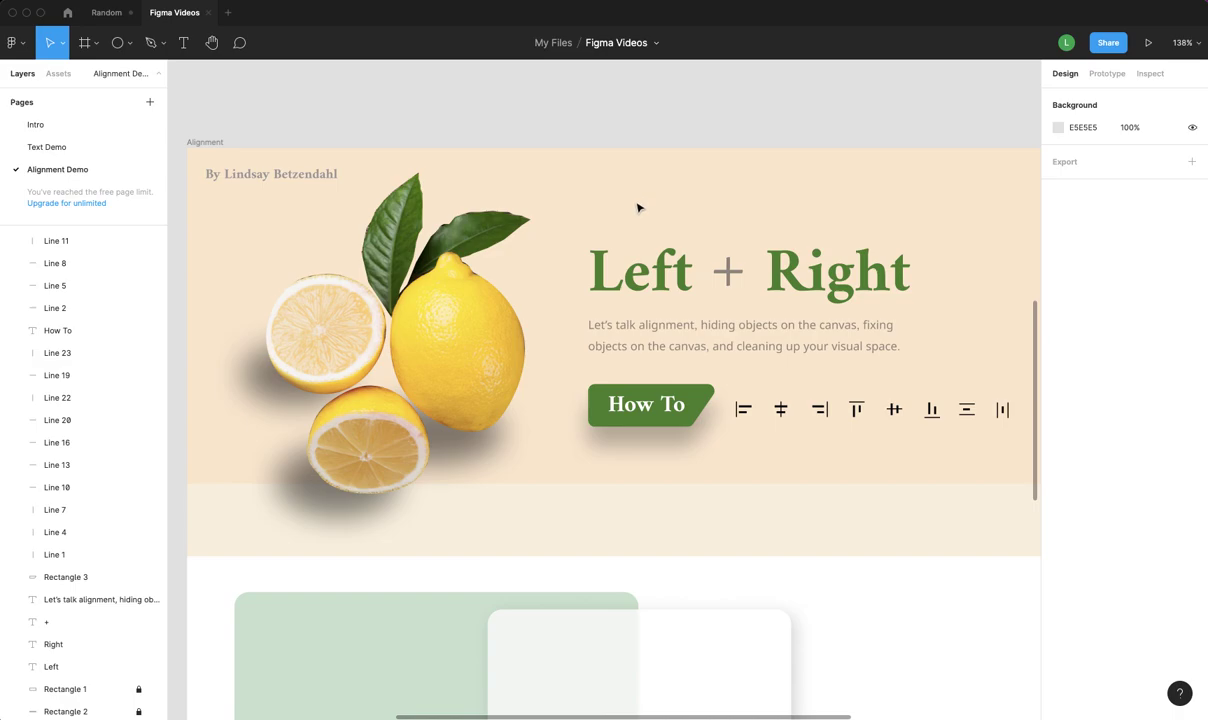
- Switch to the Random file and scroll around its canvas
{"action": "left_click", "coordinate": [100, 12]}
{"action": "scroll", "coordinate": [670, 427], "scroll_direction": "down", "scroll_amount": 5}
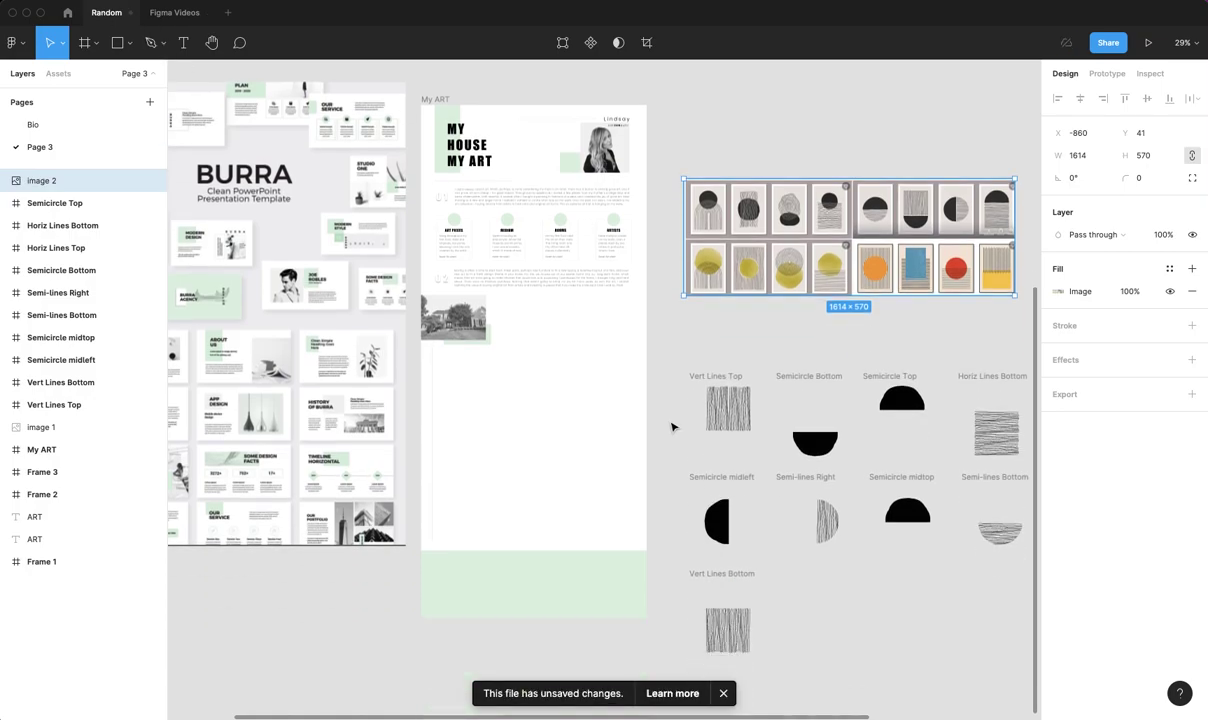
{"action": "scroll", "coordinate": [670, 427], "scroll_direction": "right", "scroll_amount": 4}
{"action": "scroll", "coordinate": [670, 427], "scroll_direction": "up", "scroll_amount": 5}
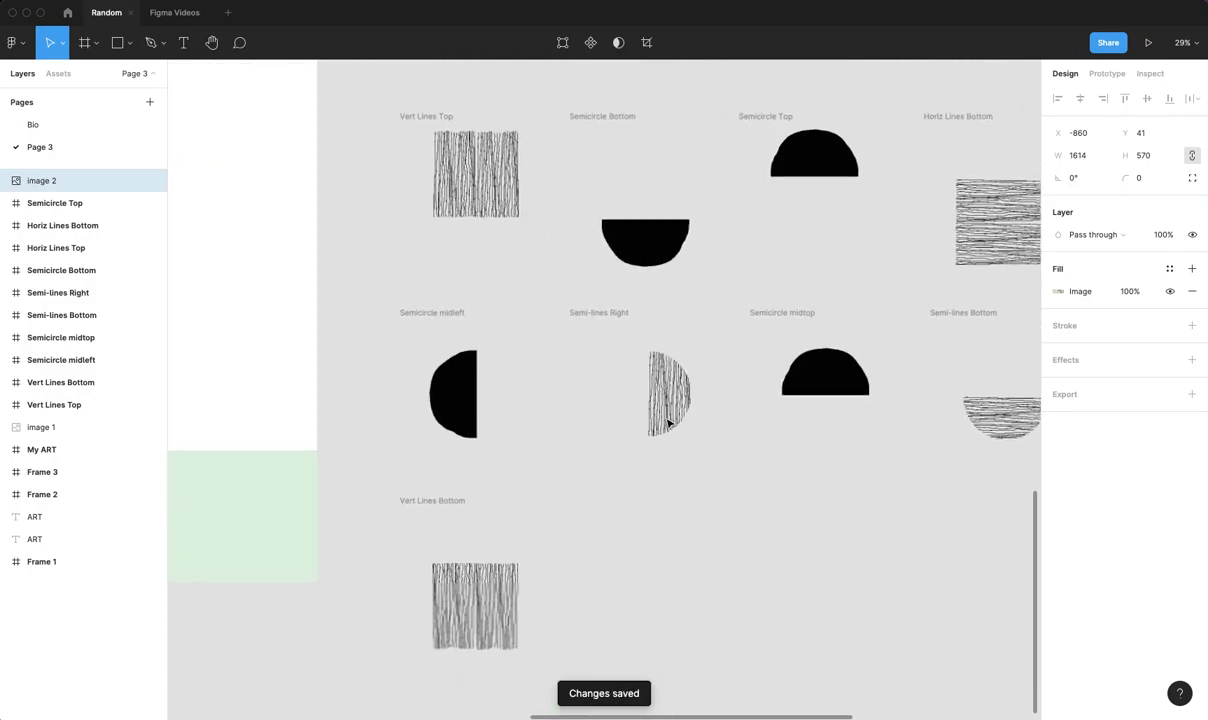
{"action": "scroll", "coordinate": [672, 439], "scroll_direction": "down", "scroll_amount": 2}
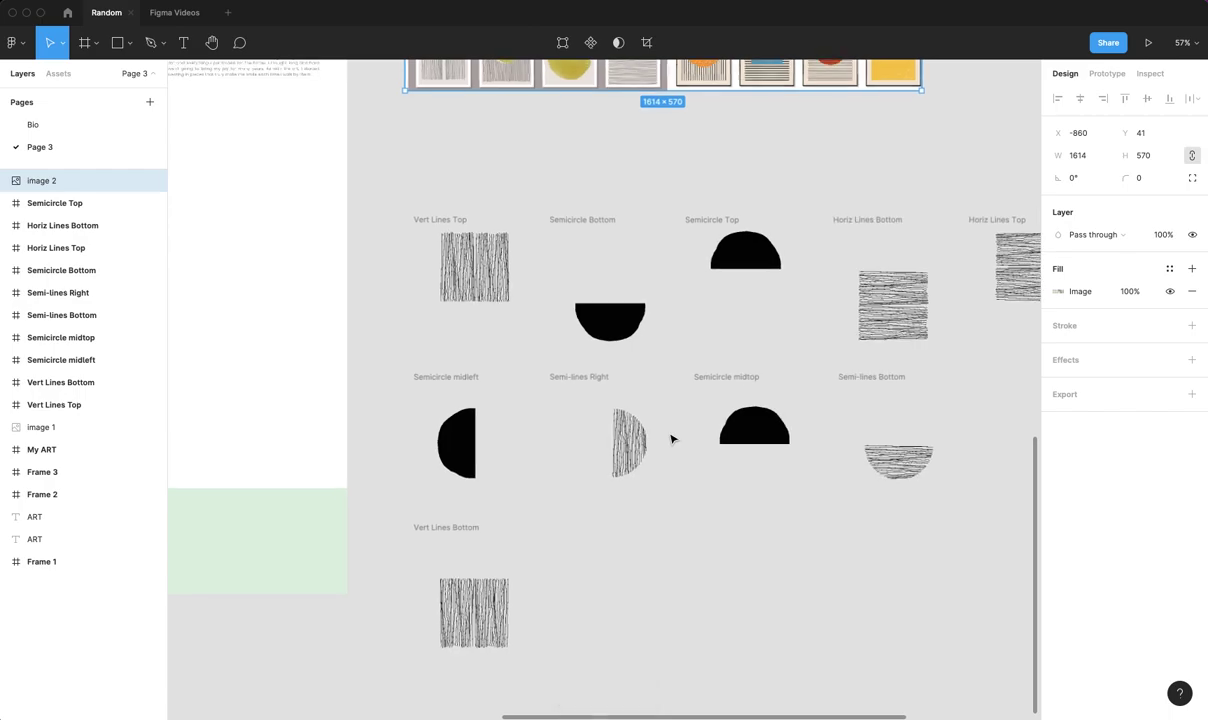
- Inspect the Vert Lines Top, Semicircle Bottom, Semicircle Top and Horiz Lines Bottom frames
{"action": "left_click", "coordinate": [426, 220]}
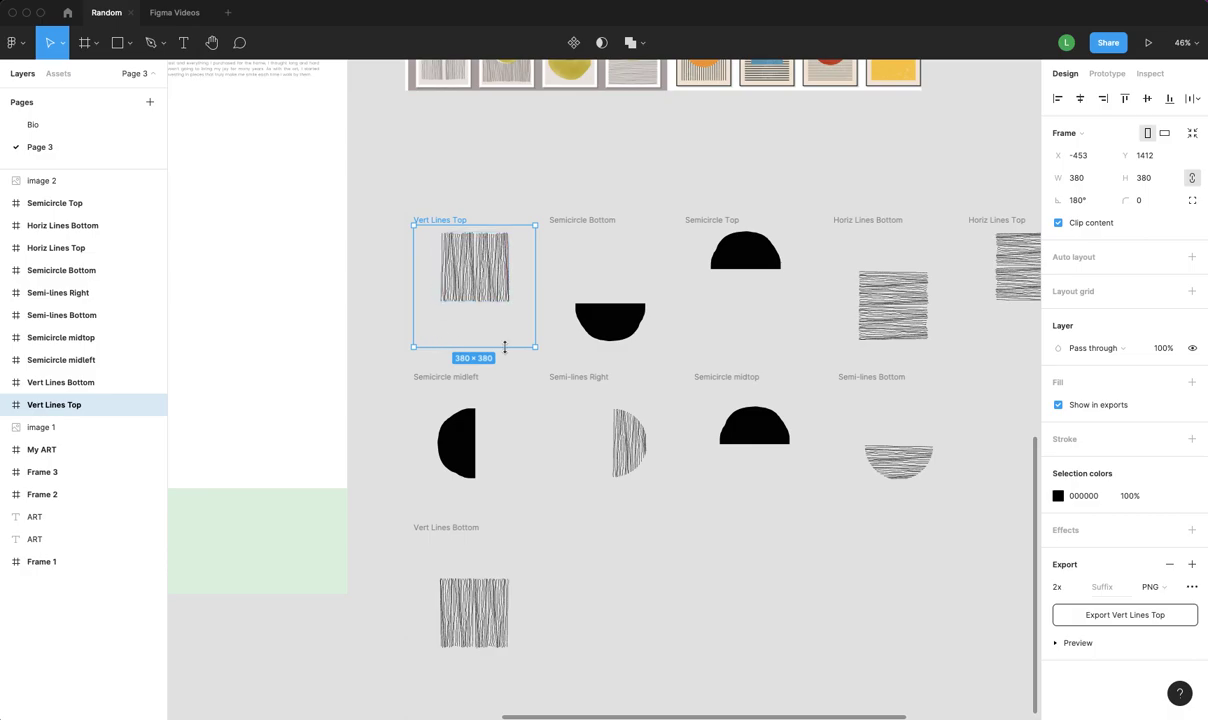
{"action": "left_click", "coordinate": [582, 221]}
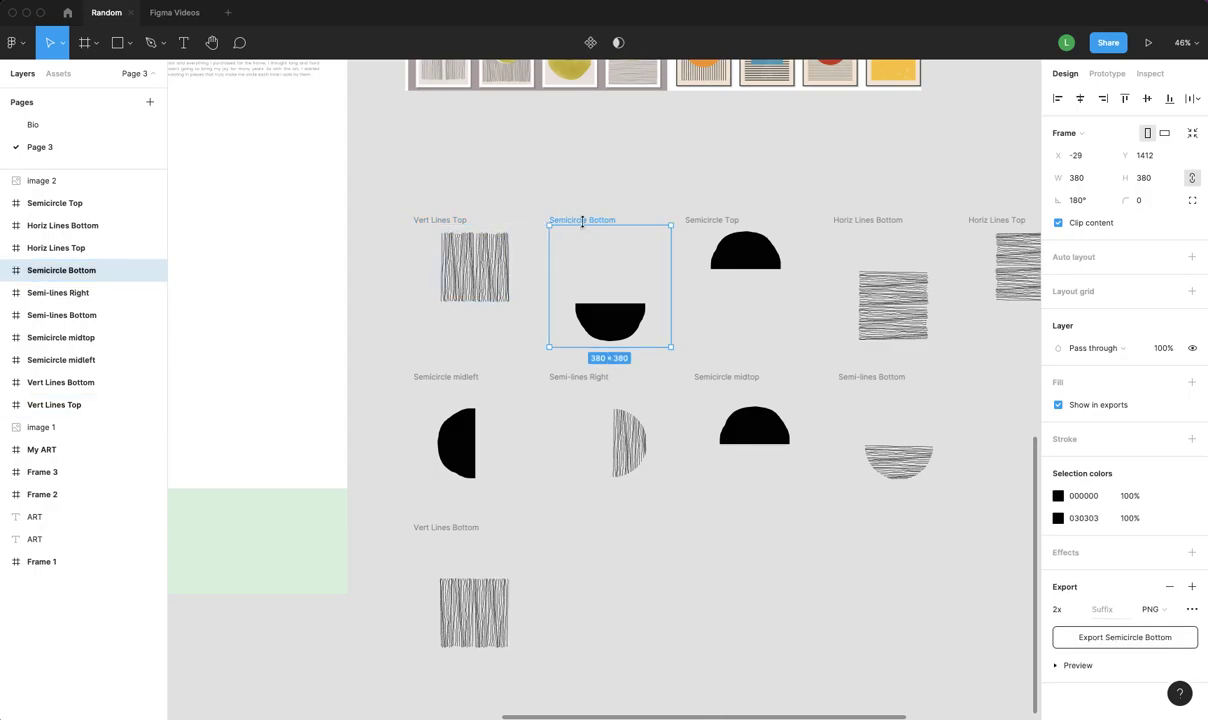
{"action": "left_click", "coordinate": [463, 221]}
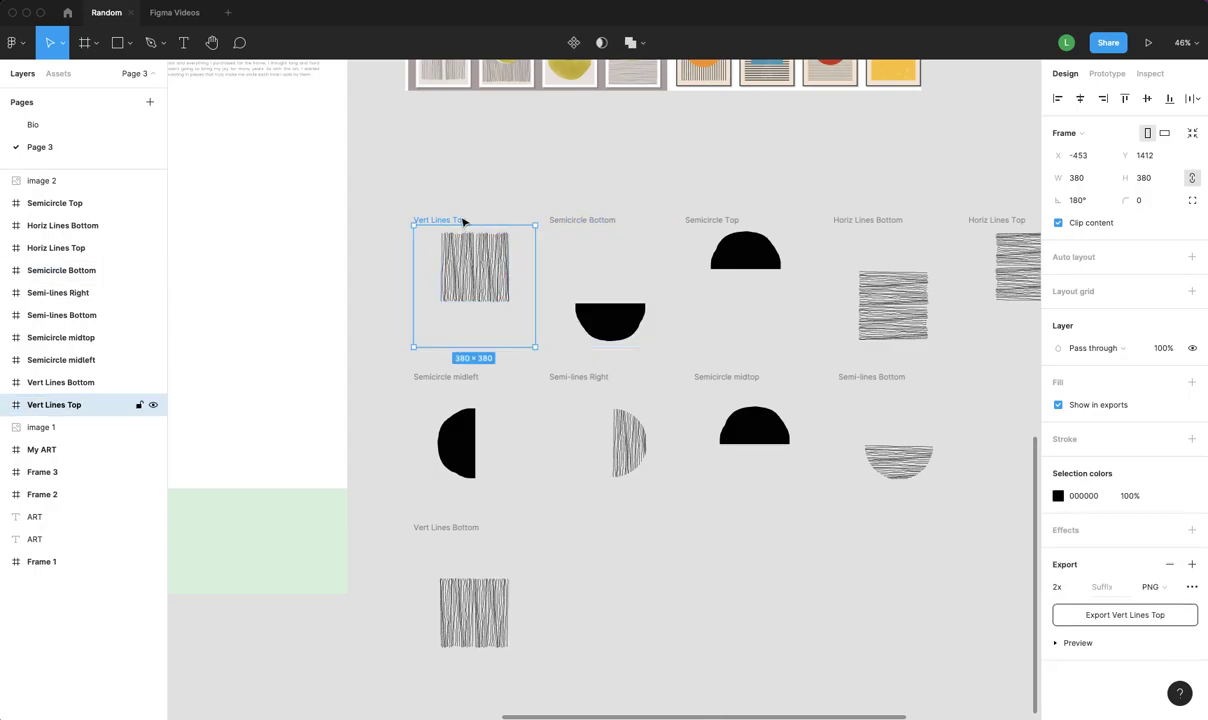
{"action": "left_click", "coordinate": [580, 230]}
{"action": "left_click", "coordinate": [736, 229]}
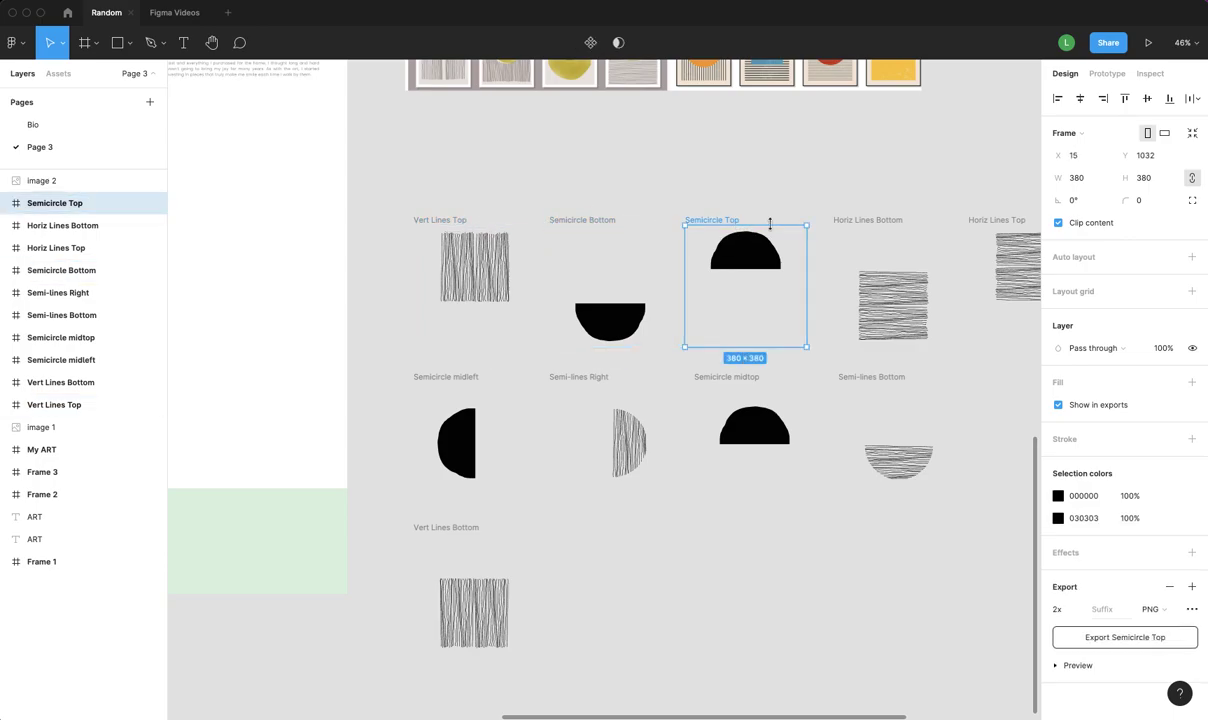
{"action": "left_click", "coordinate": [876, 229]}
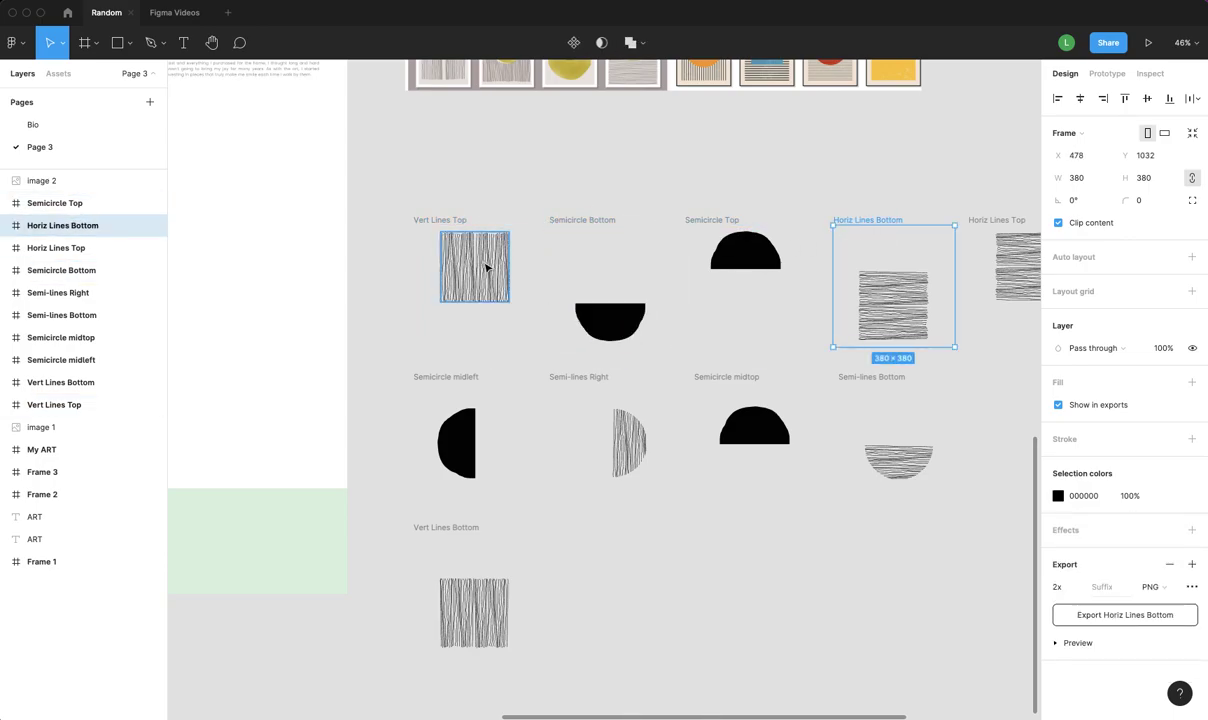
{"action": "left_click", "coordinate": [610, 322]}
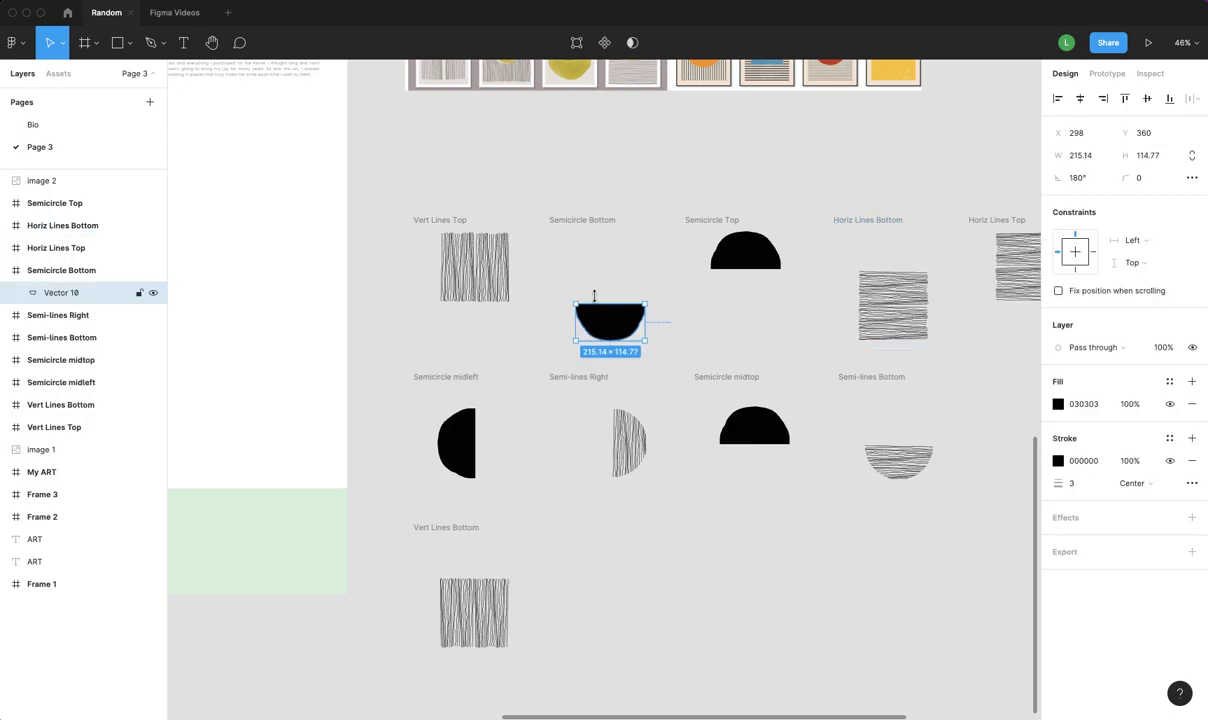
{"action": "left_click", "coordinate": [744, 261], "text": "shift"}
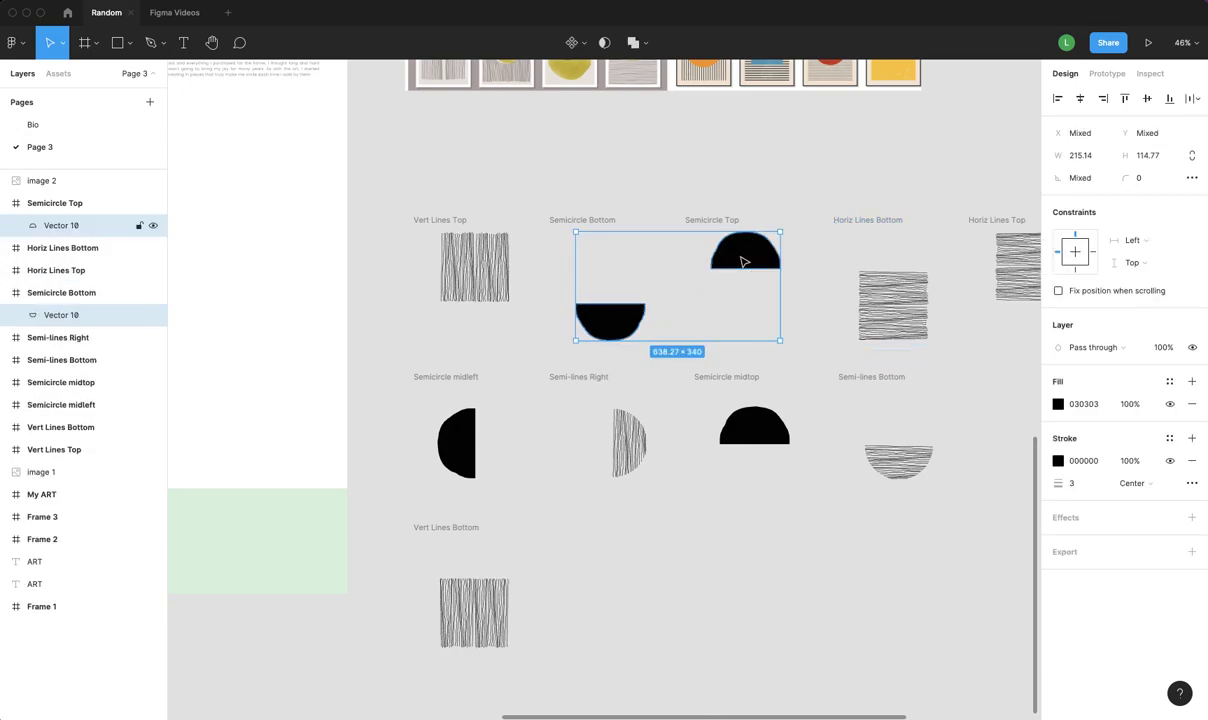
- Shift-select Semicircle Bottom, Semicircle Top and Vert Lines Top, then return to Figma Videos
{"action": "left_click", "coordinate": [828, 267]}
{"action": "left_click", "coordinate": [588, 238]}
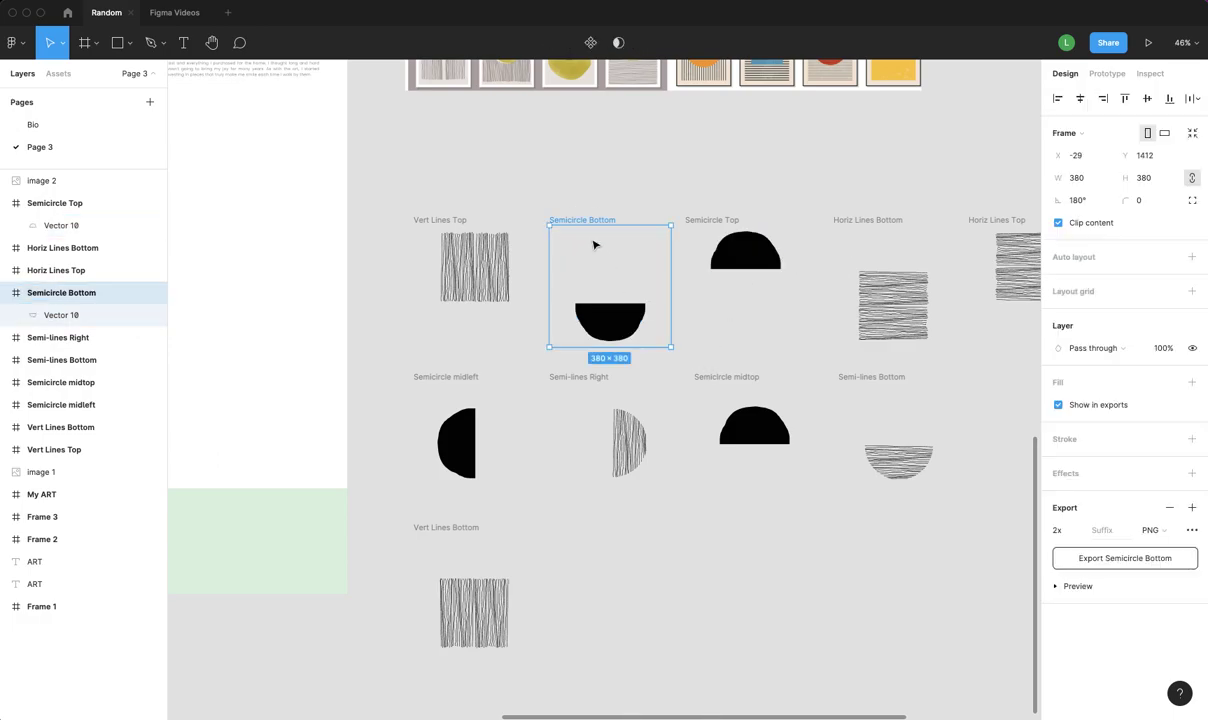
{"action": "left_click", "coordinate": [725, 228], "text": "shift"}
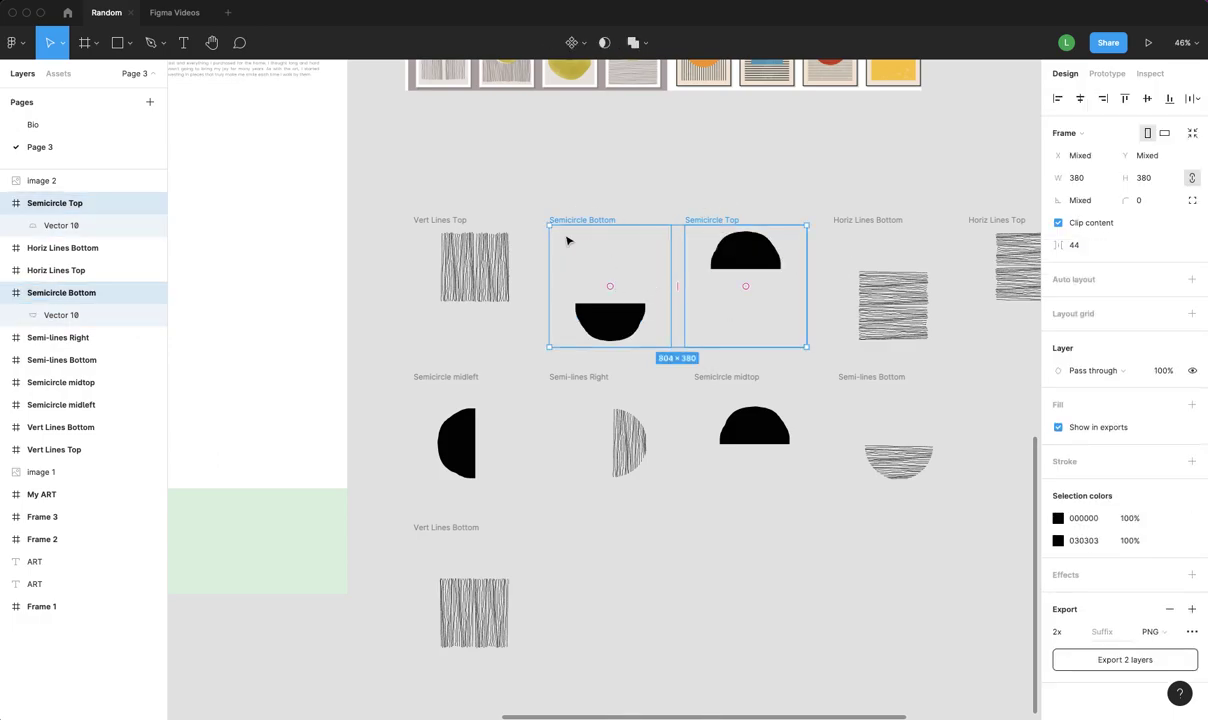
{"action": "left_click", "coordinate": [474, 236], "text": "shift"}
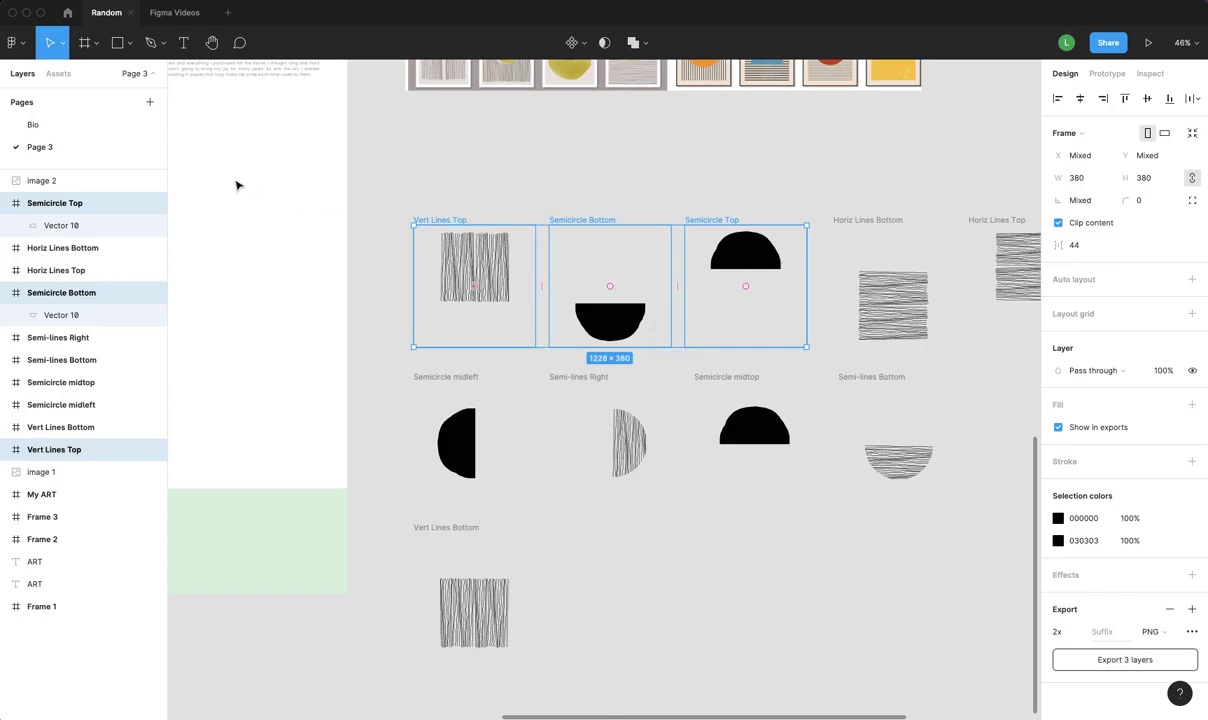
{"action": "left_click", "coordinate": [178, 13]}
- Unhide Ellipses 10, 11, 8 and Rectangles 8, 7, 6 in the Layers panel
{"action": "scroll", "coordinate": [507, 310], "scroll_direction": "down", "scroll_amount": 5}
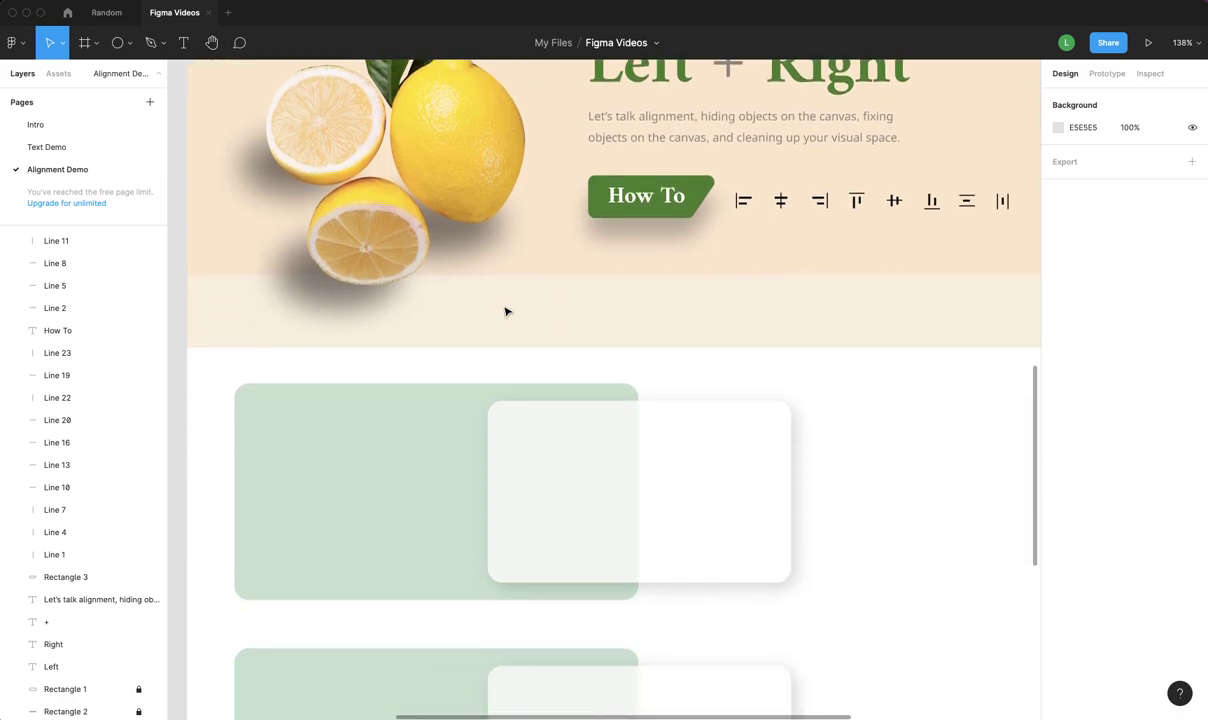
{"action": "scroll", "coordinate": [506, 311], "scroll_direction": "down", "scroll_amount": 3}
{"action": "scroll", "coordinate": [506, 311], "scroll_direction": "down", "scroll_amount": 5}
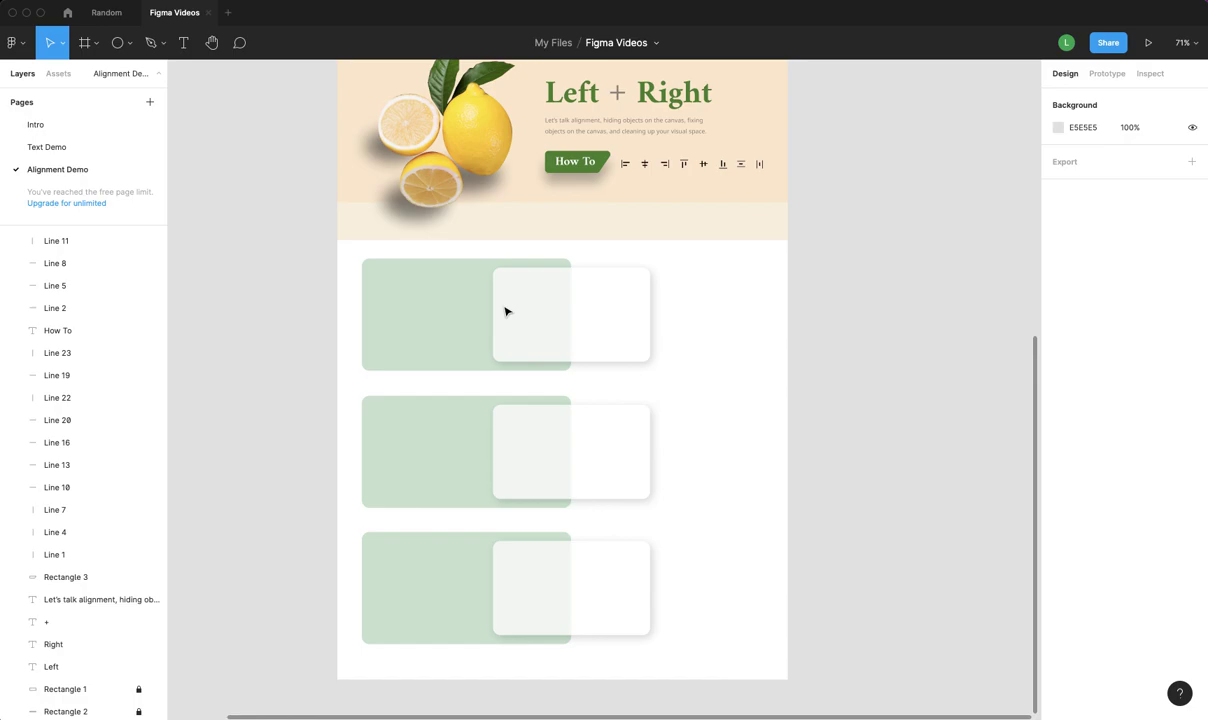
{"action": "scroll", "coordinate": [505, 312], "scroll_direction": "down", "scroll_amount": 1}
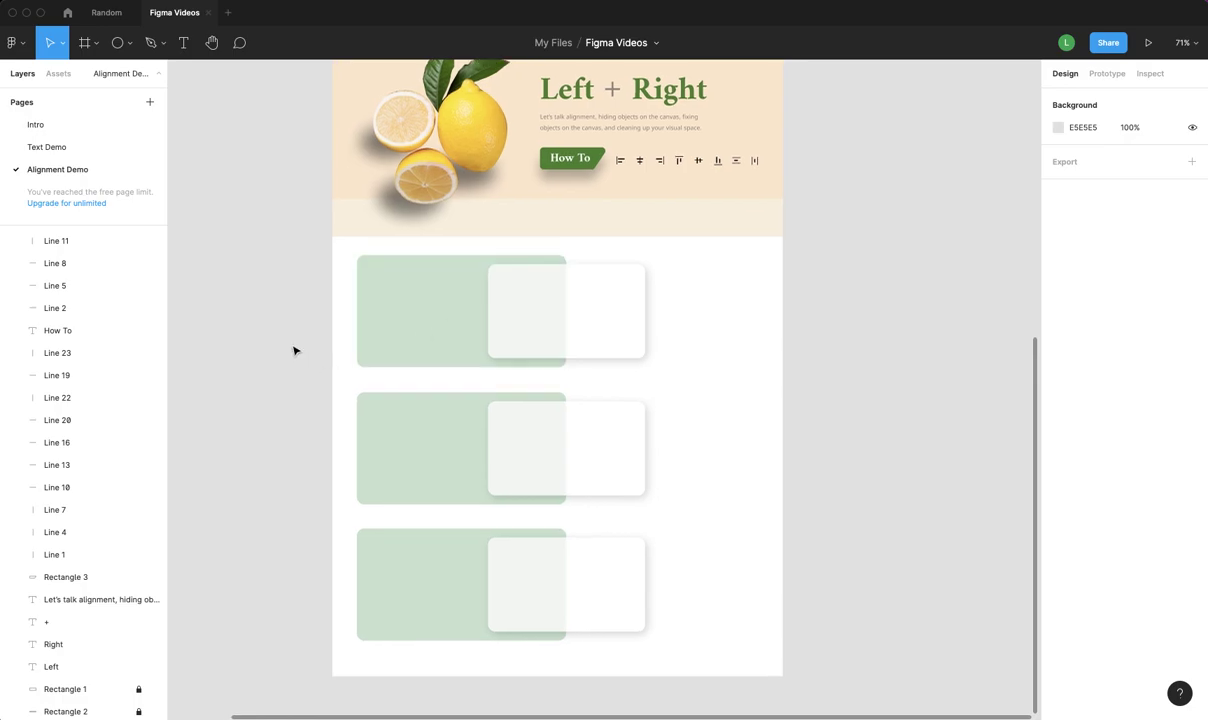
{"action": "scroll", "coordinate": [105, 376], "scroll_direction": "up", "scroll_amount": 3}
{"action": "scroll", "coordinate": [105, 376], "scroll_direction": "up", "scroll_amount": 10}
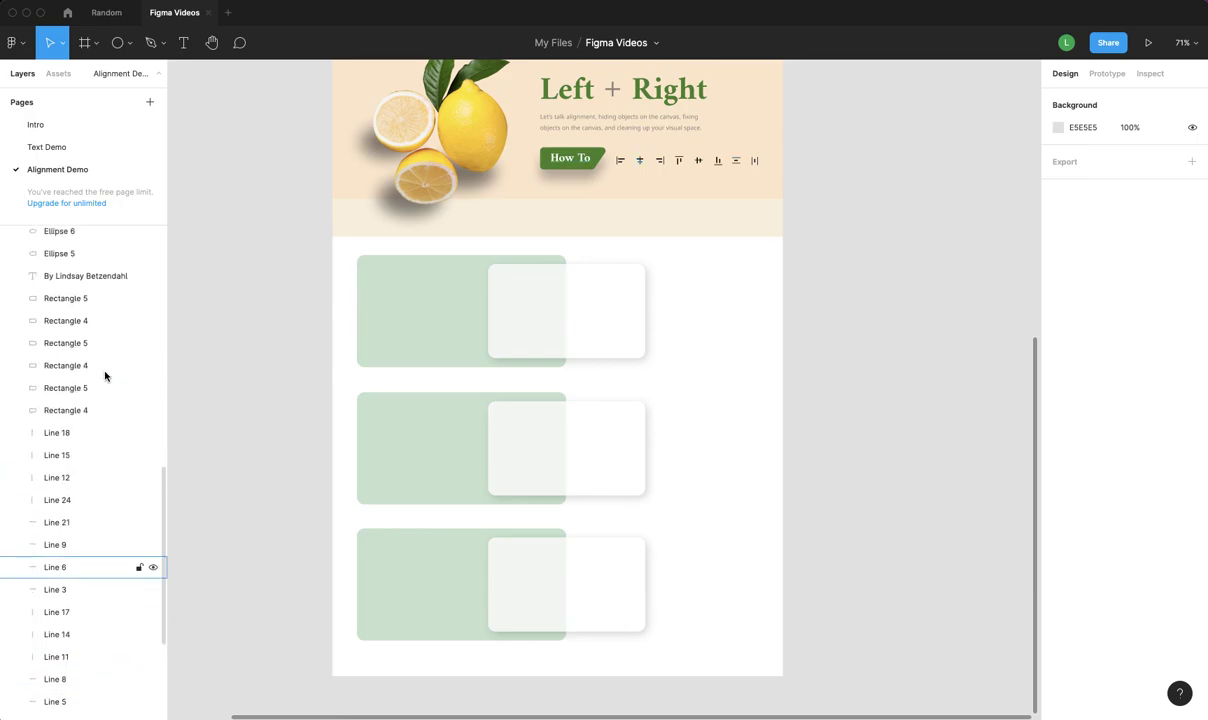
{"action": "scroll", "coordinate": [105, 374], "scroll_direction": "down", "scroll_amount": 5}
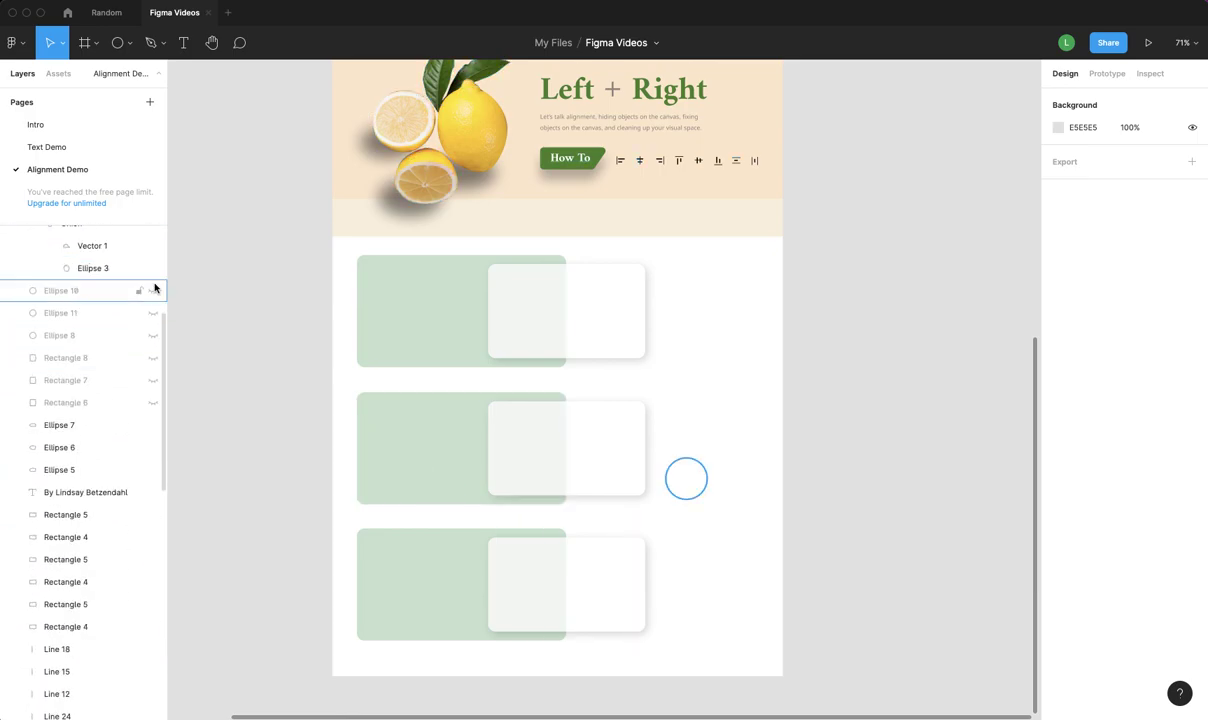
{"action": "left_click", "coordinate": [153, 289]}
{"action": "left_click_drag", "start_coordinate": [153, 337], "coordinate": [151, 402]}
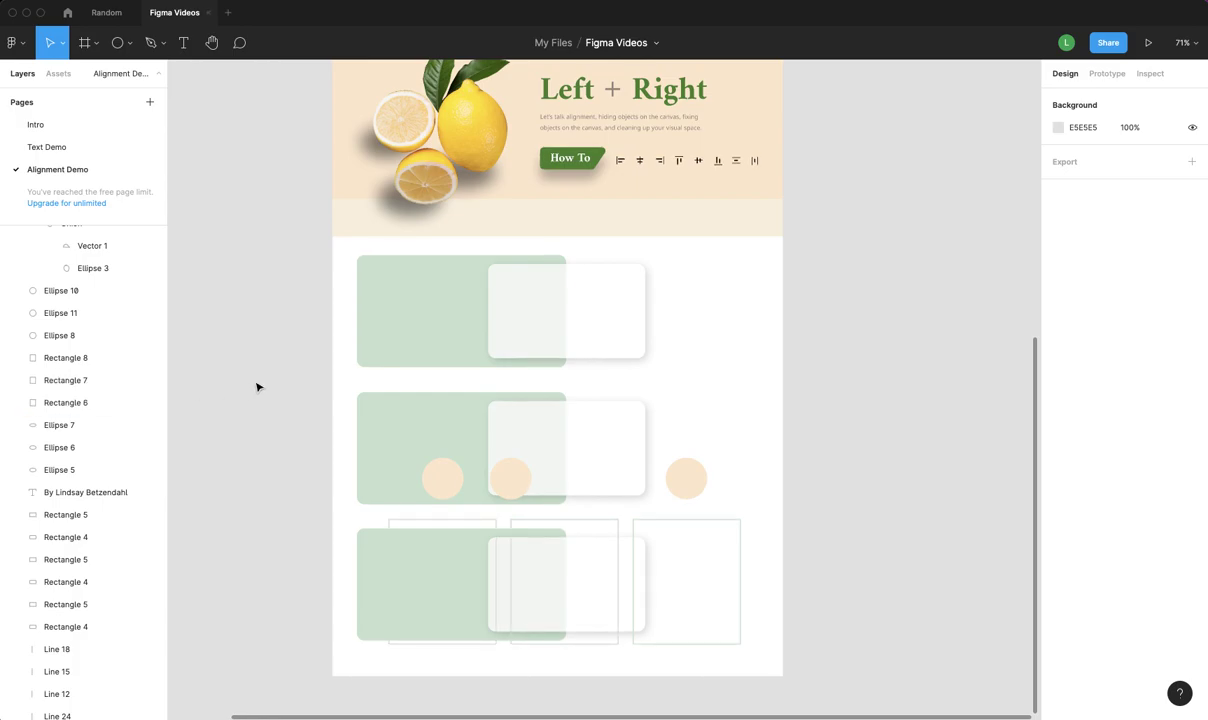
{"action": "scroll", "coordinate": [256, 387], "scroll_direction": "up", "scroll_amount": 3}
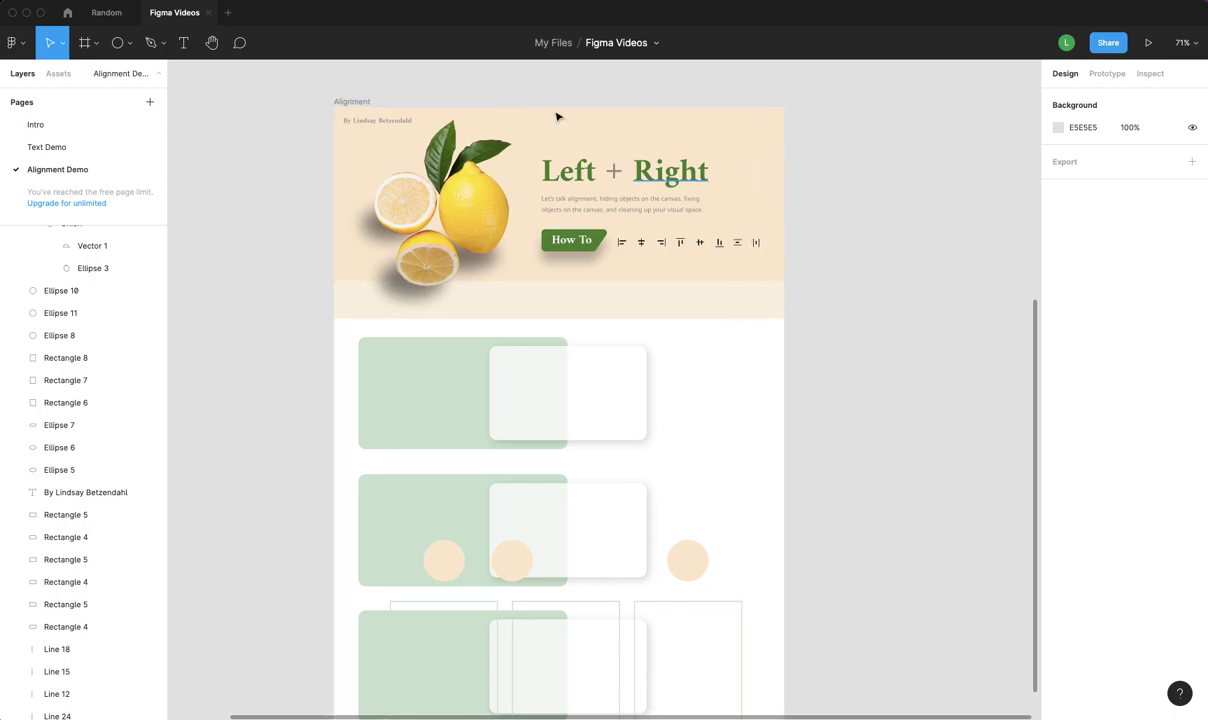
{"action": "left_click", "coordinate": [480, 123]}
- Unlock Rectangle 2, try moving the pale header band, then undo the move
{"action": "left_click", "coordinate": [635, 283]}
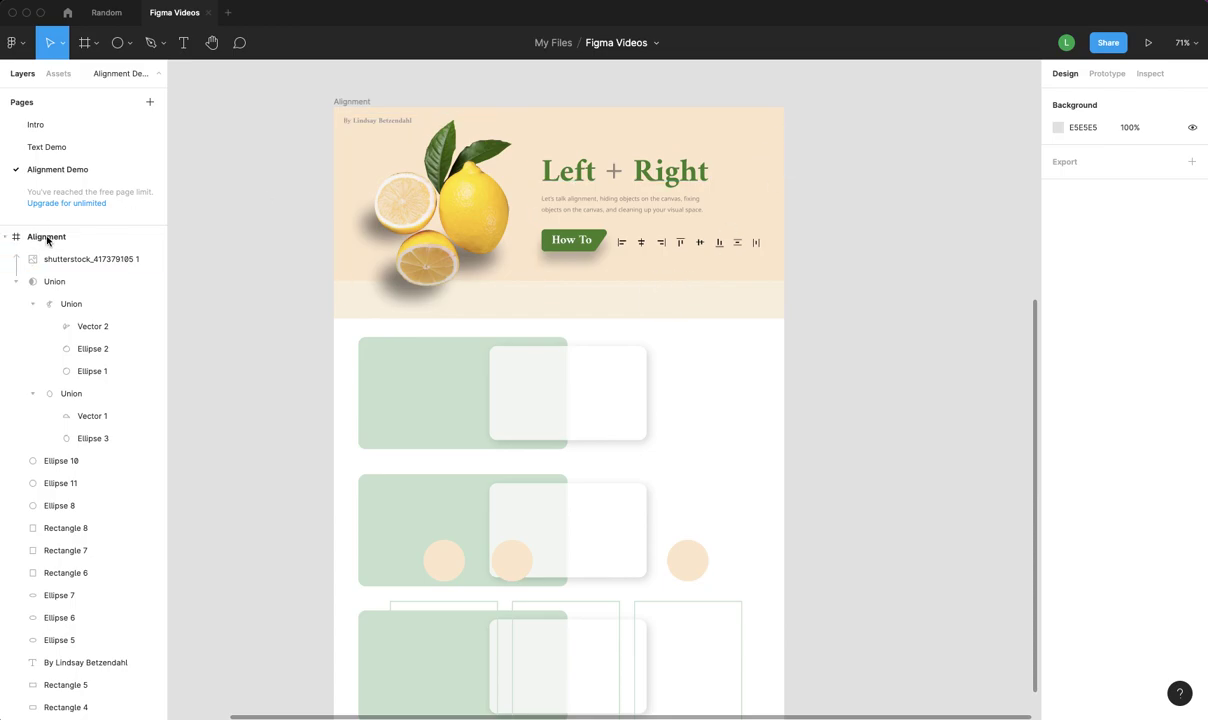
{"action": "scroll", "coordinate": [73, 290], "scroll_direction": "down", "scroll_amount": 5}
{"action": "scroll", "coordinate": [73, 295], "scroll_direction": "down", "scroll_amount": 10}
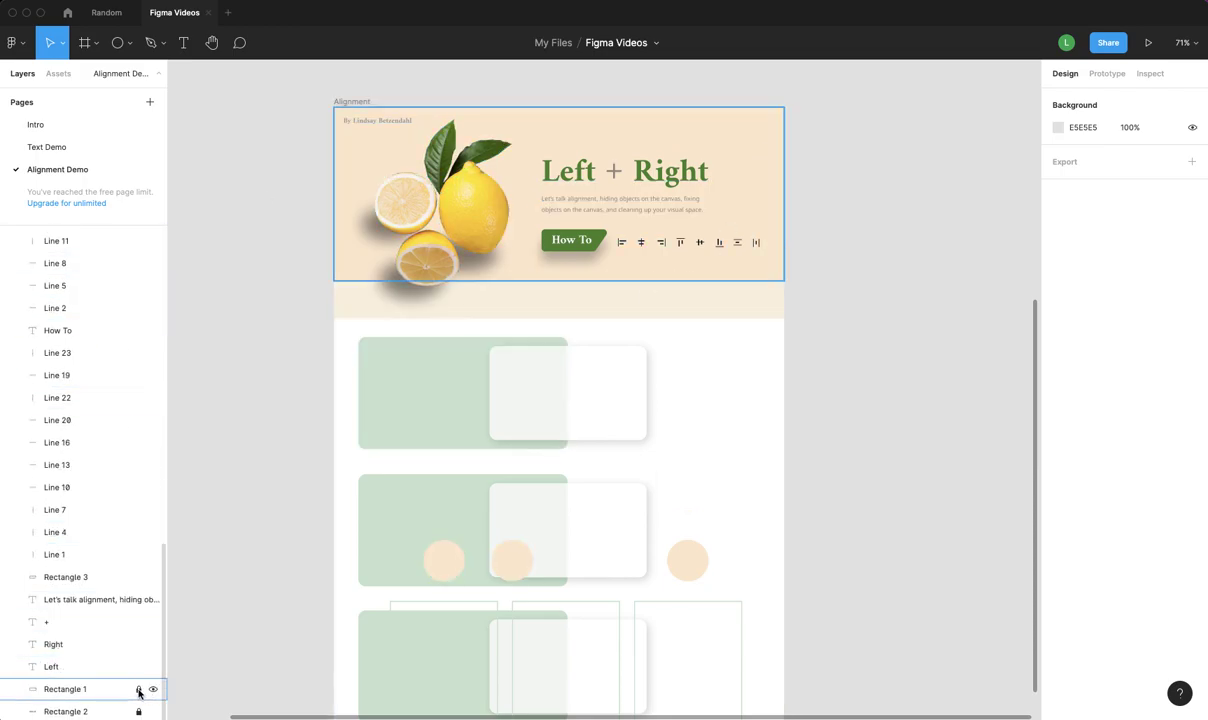
{"action": "left_click", "coordinate": [139, 711]}
{"action": "left_click", "coordinate": [698, 307]}
{"action": "left_click_drag", "start_coordinate": [678, 338], "coordinate": [666, 307]}
{"action": "left_click", "coordinate": [892, 318]}
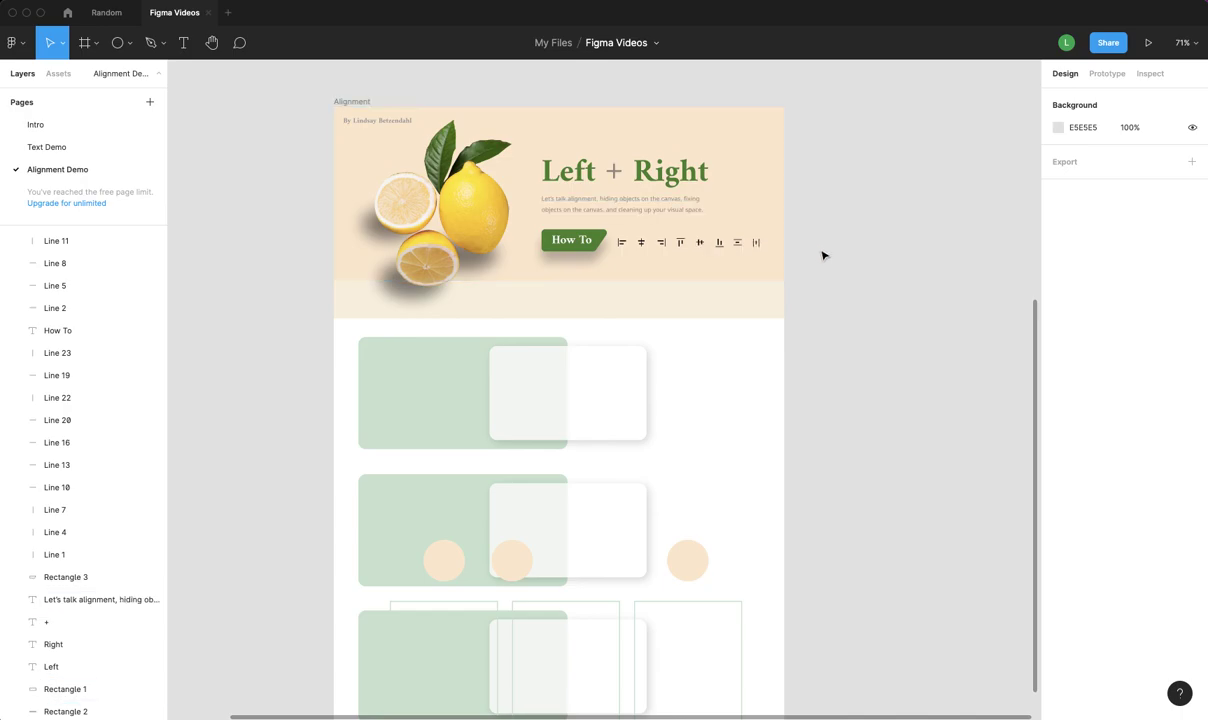
{"action": "mouse_move", "coordinate": [812, 208]}
{"action": "left_mouse_down"}
{"action": "mouse_move", "coordinate": [507, 245]}
{"action": "mouse_move", "coordinate": [615, 248]}
{"action": "mouse_move", "coordinate": [614, 265]}
{"action": "mouse_move", "coordinate": [583, 255]}
{"action": "mouse_move", "coordinate": [574, 280]}
{"action": "mouse_move", "coordinate": [570, 268]}
{"action": "left_mouse_up"}
{"action": "left_click", "coordinate": [833, 148]}
{"action": "key", "text": "Escape"}
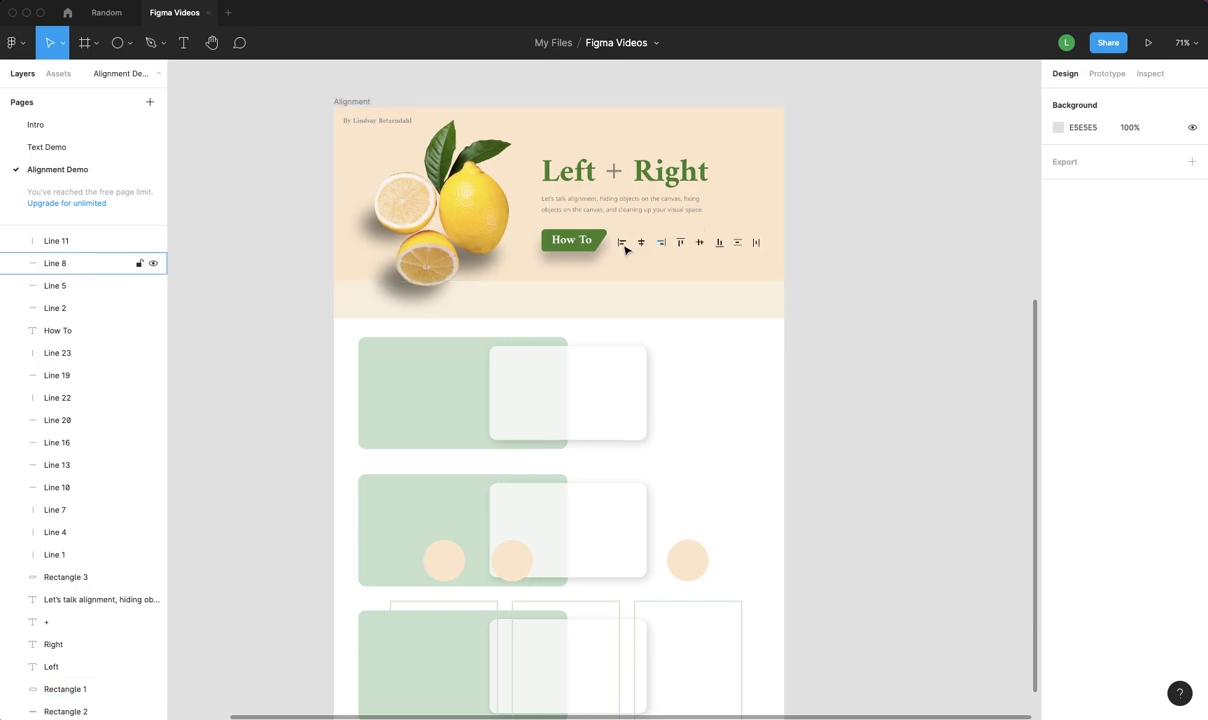
- Lock Rectangle 1 and Rectangle 2, the peach header background rectangles, then deselect
{"action": "left_click", "coordinate": [763, 163]}
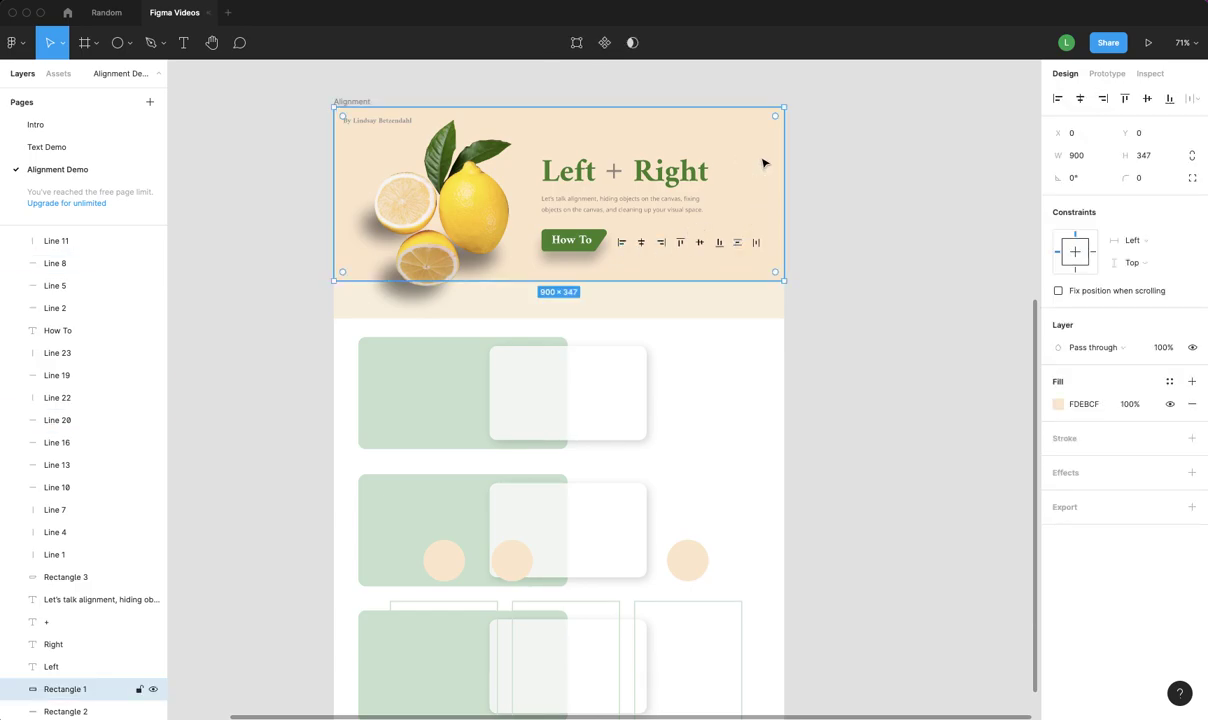
{"action": "left_click", "coordinate": [748, 302]}
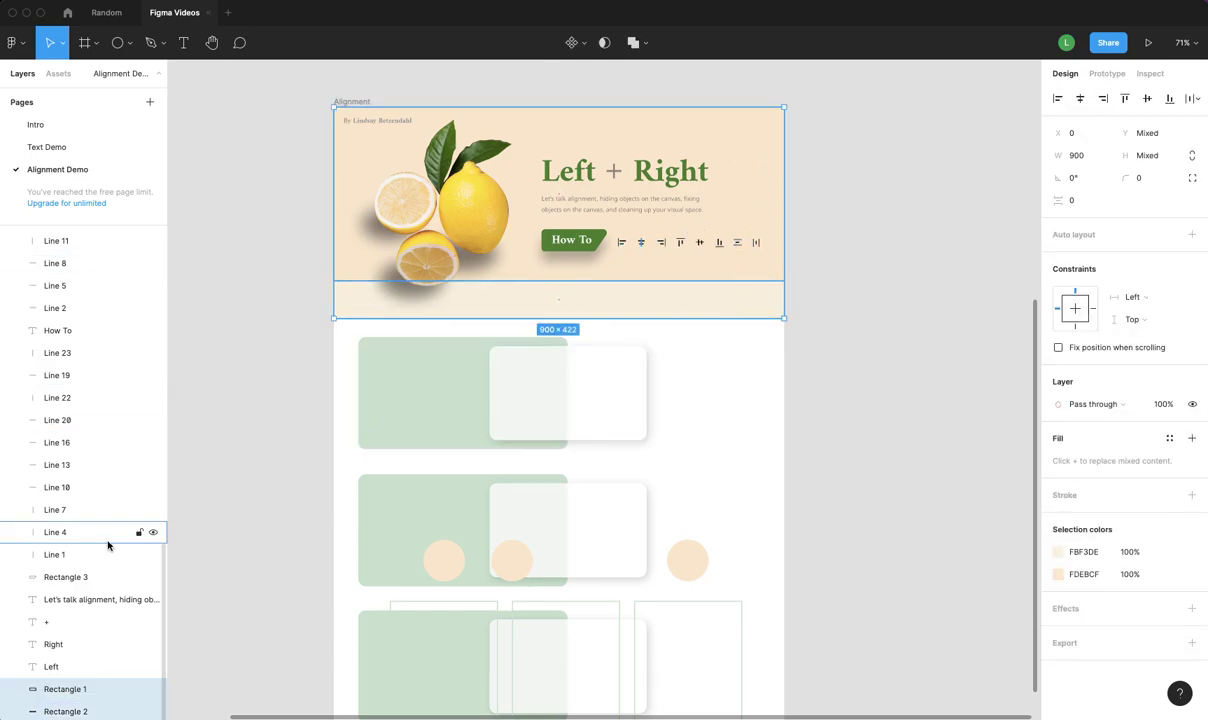
{"action": "left_click", "coordinate": [141, 690]}
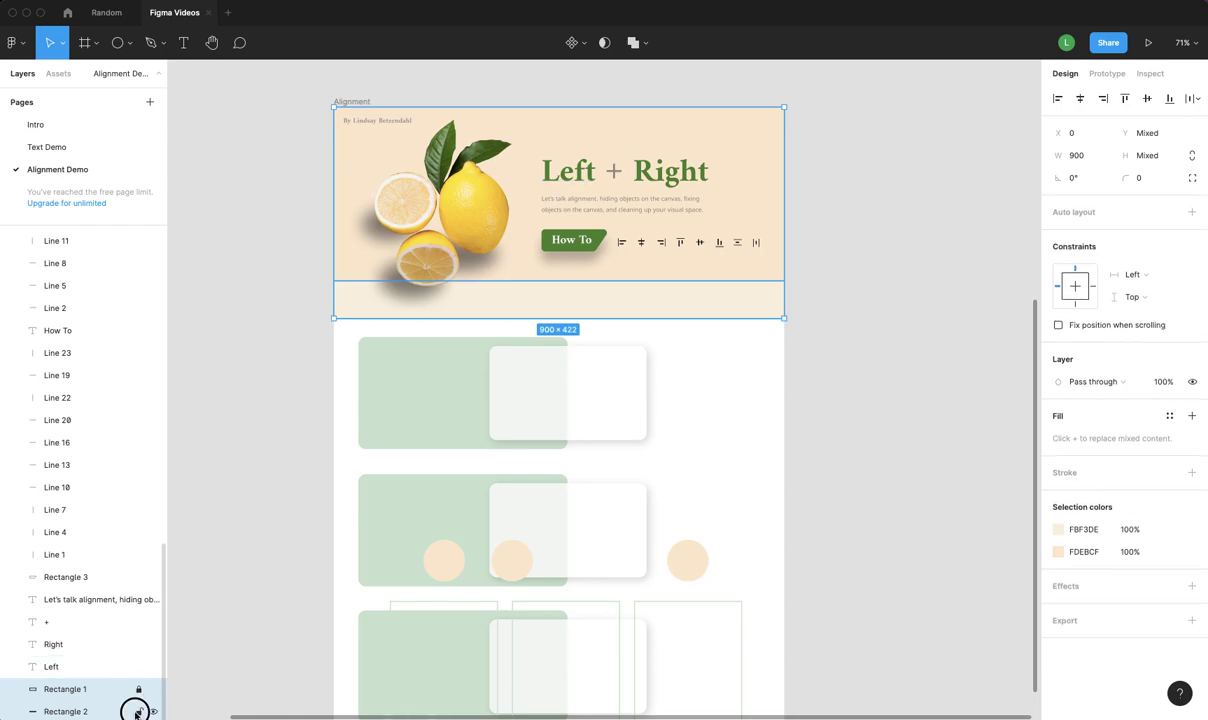
{"action": "left_click", "coordinate": [808, 336]}
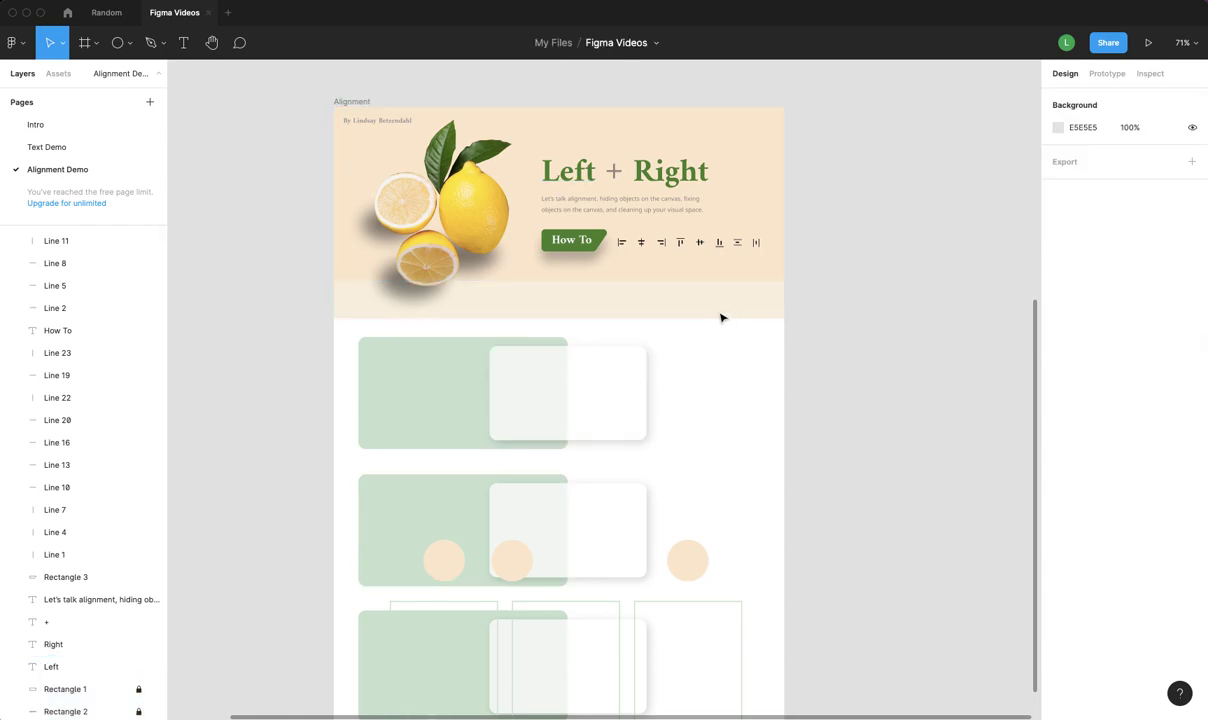
- Marquee-select the header text and lines, then click empty canvas so nothing stays selected
{"action": "scroll", "coordinate": [600, 190], "scroll_direction": "right", "scroll_amount": 1}
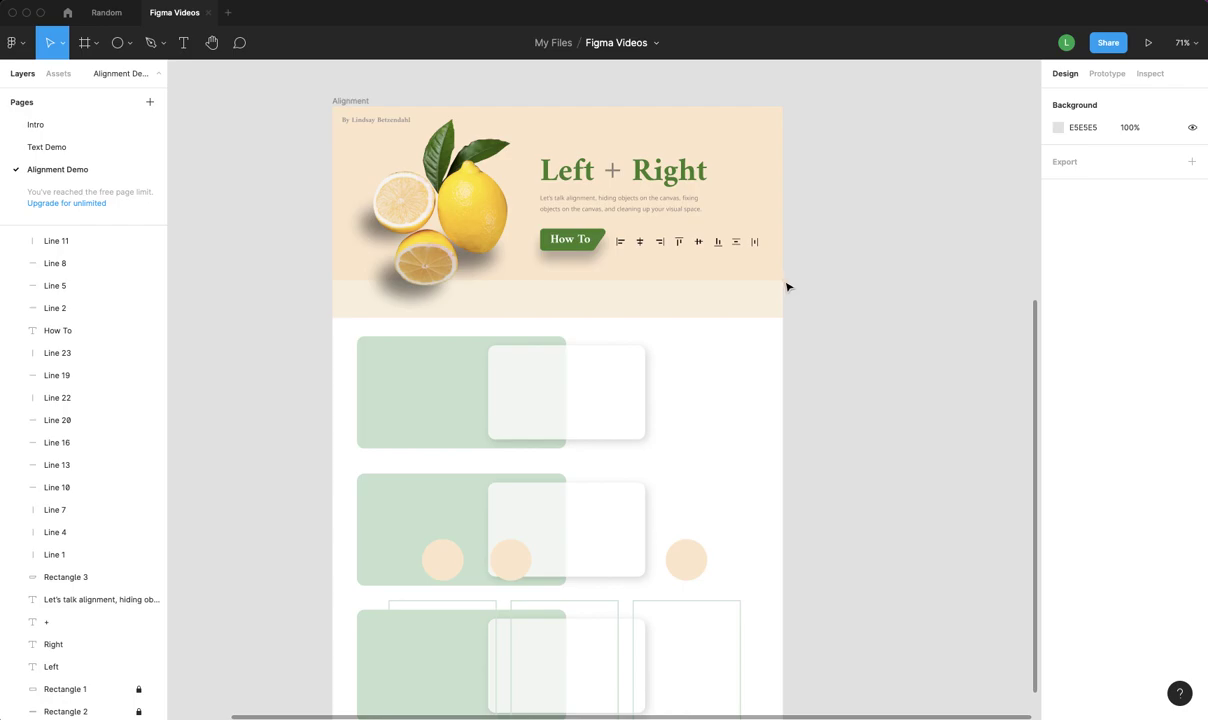
{"action": "scroll", "coordinate": [770, 290], "scroll_direction": "up", "scroll_amount": 1}
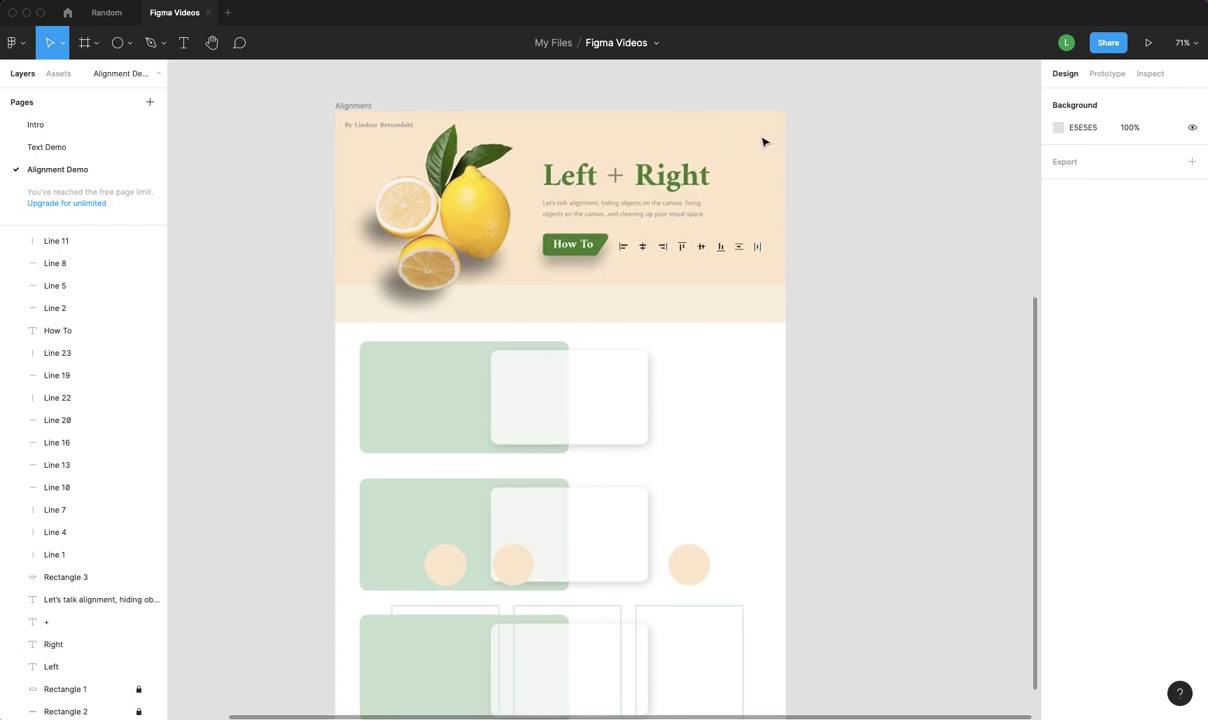
{"action": "mouse_move", "coordinate": [766, 132]}
{"action": "left_mouse_down"}
{"action": "mouse_move", "coordinate": [766, 272]}
{"action": "mouse_move", "coordinate": [534, 279]}
{"action": "left_mouse_up"}
{"action": "scroll", "coordinate": [124, 600], "scroll_direction": "down", "scroll_amount": 5}
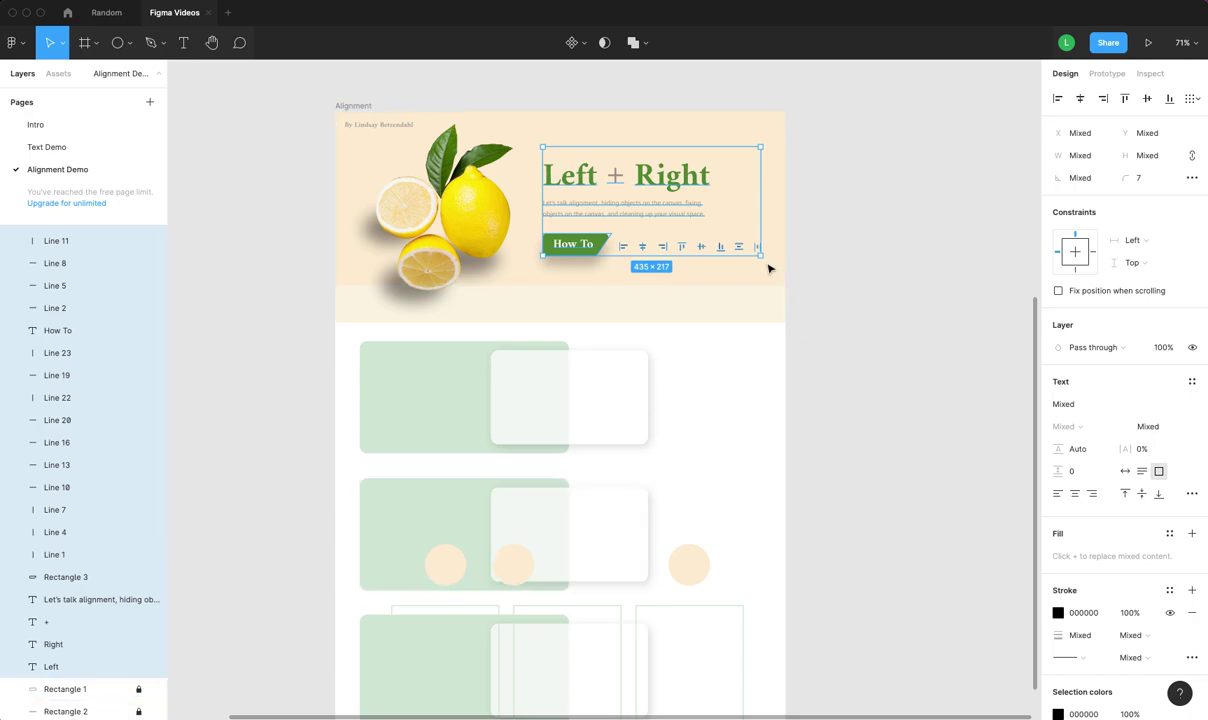
{"action": "left_click", "coordinate": [800, 114]}
{"action": "left_click_drag", "start_coordinate": [796, 103], "coordinate": [539, 281]}
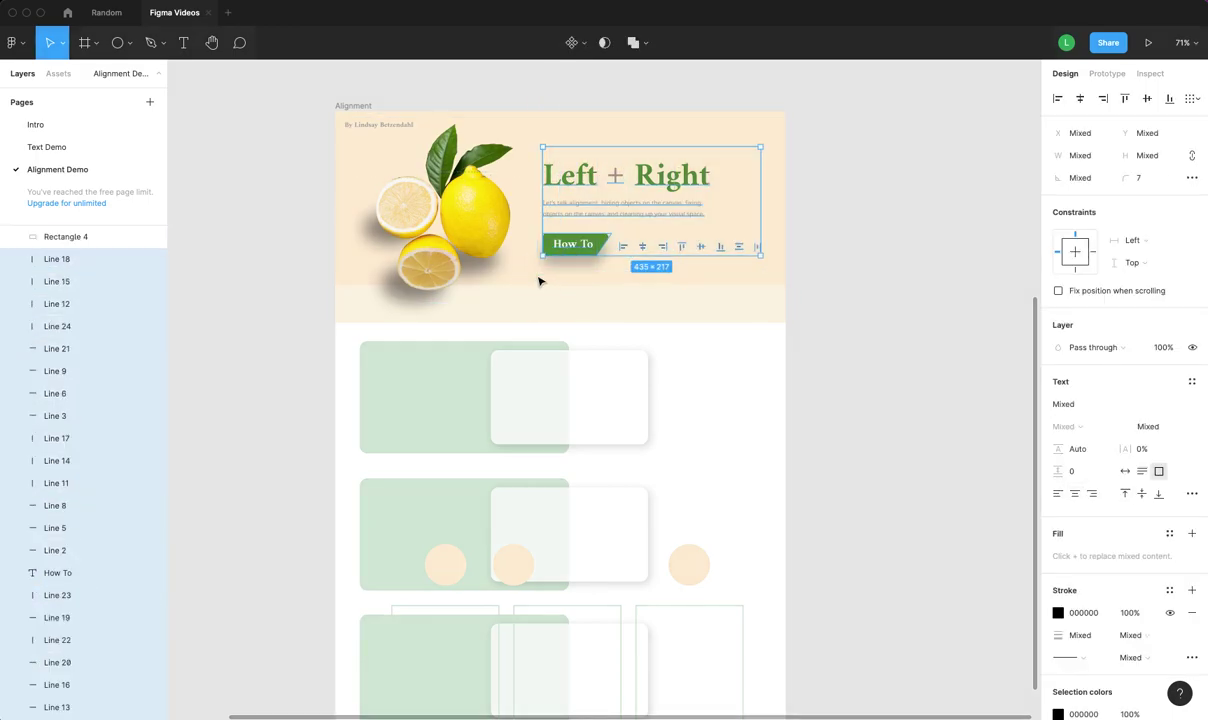
{"action": "left_click", "coordinate": [812, 288]}
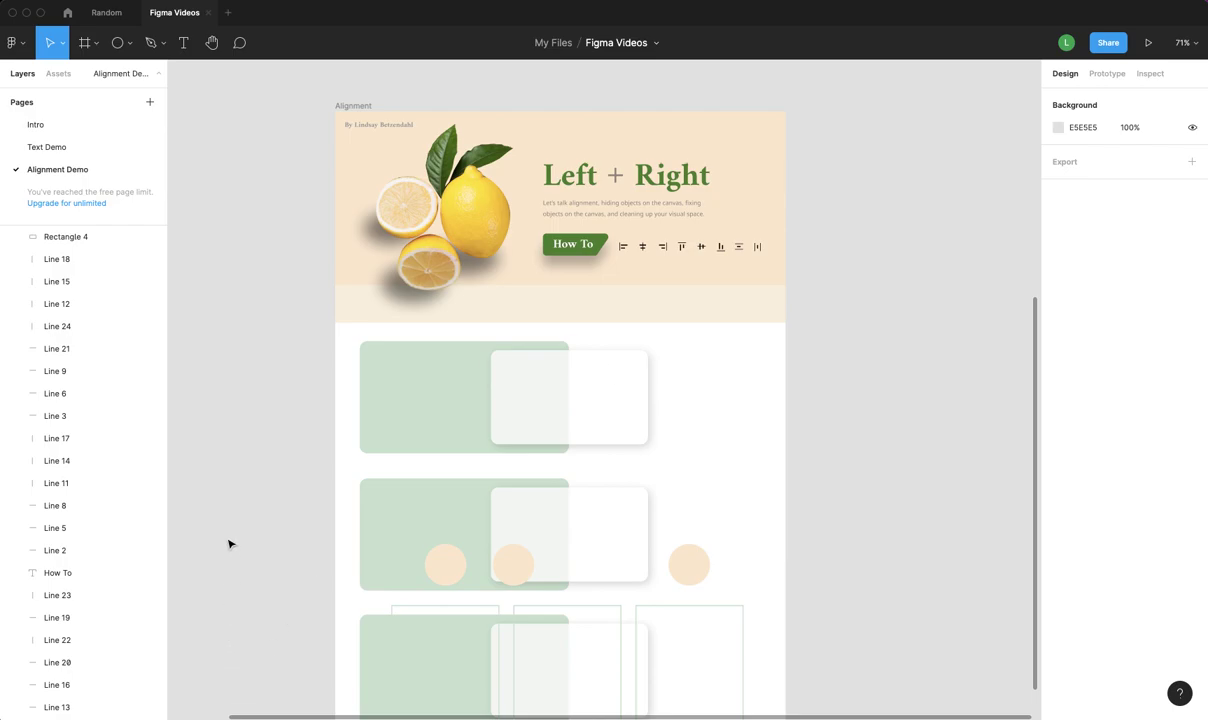
- Select the lemon header artwork and lock Ellipses 7, 6, 5 and the byline text
{"action": "scroll", "coordinate": [426, 528], "scroll_direction": "down", "scroll_amount": 3}
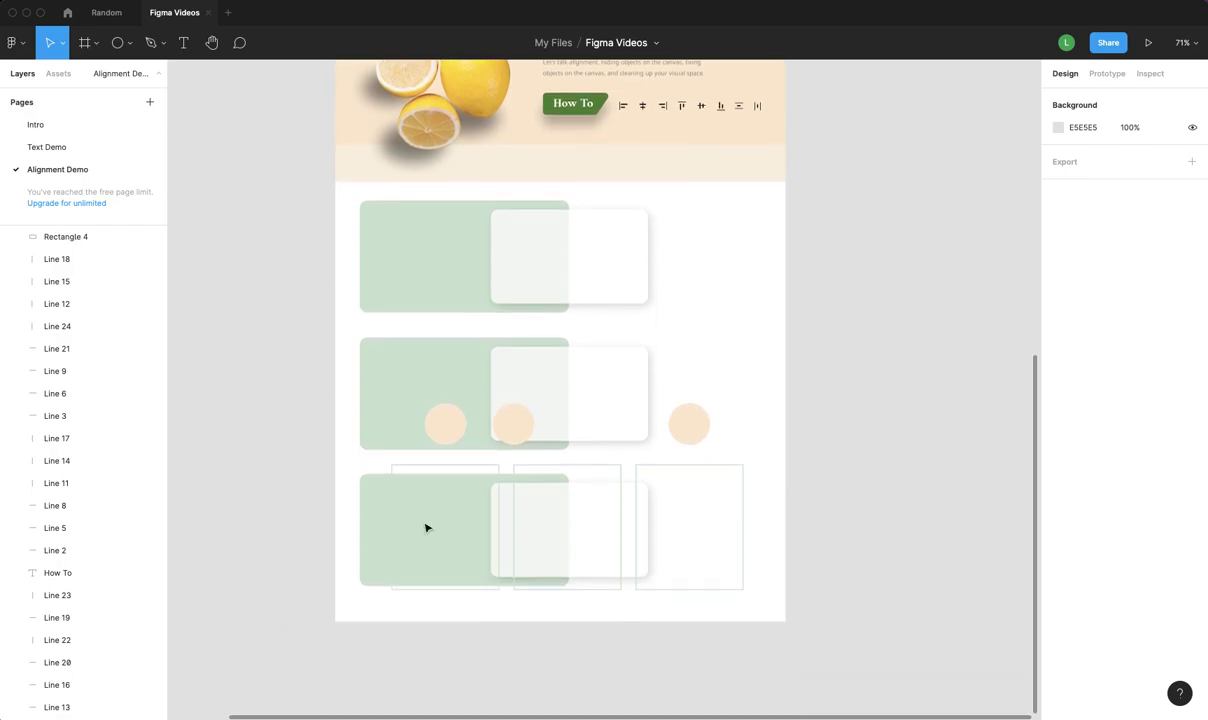
{"action": "scroll", "coordinate": [845, 548], "scroll_direction": "up", "scroll_amount": 3}
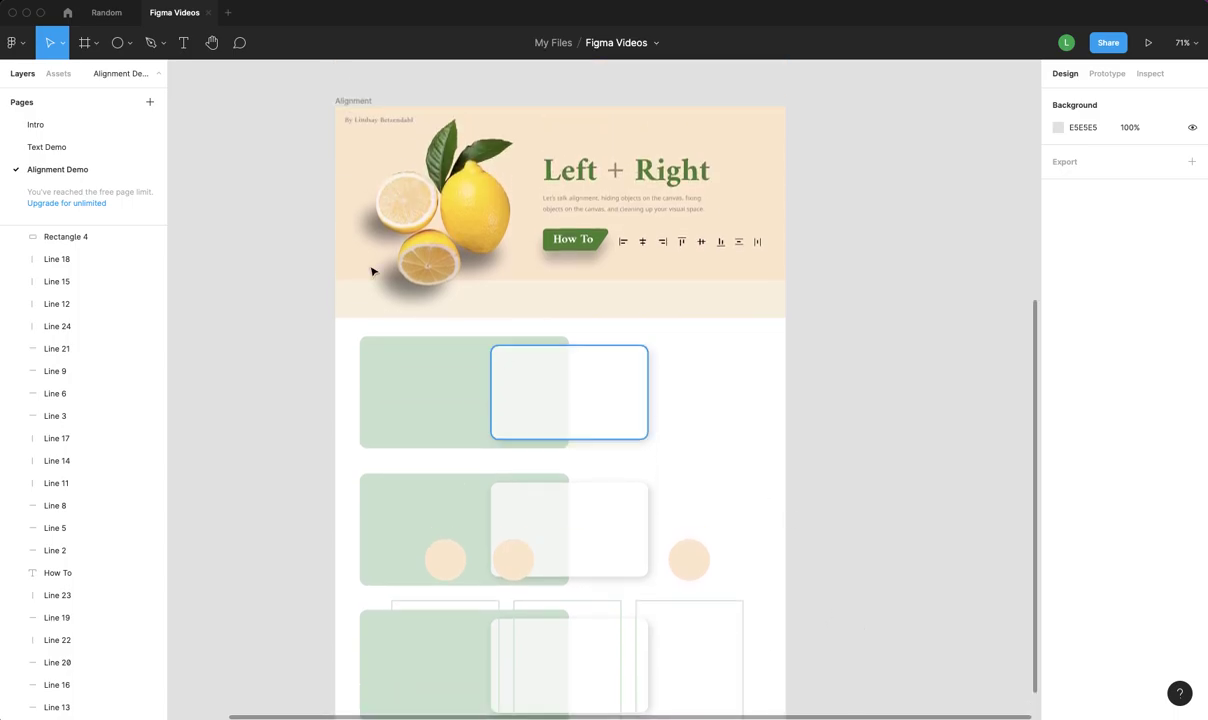
{"action": "left_click_drag", "start_coordinate": [378, 145], "coordinate": [550, 310]}
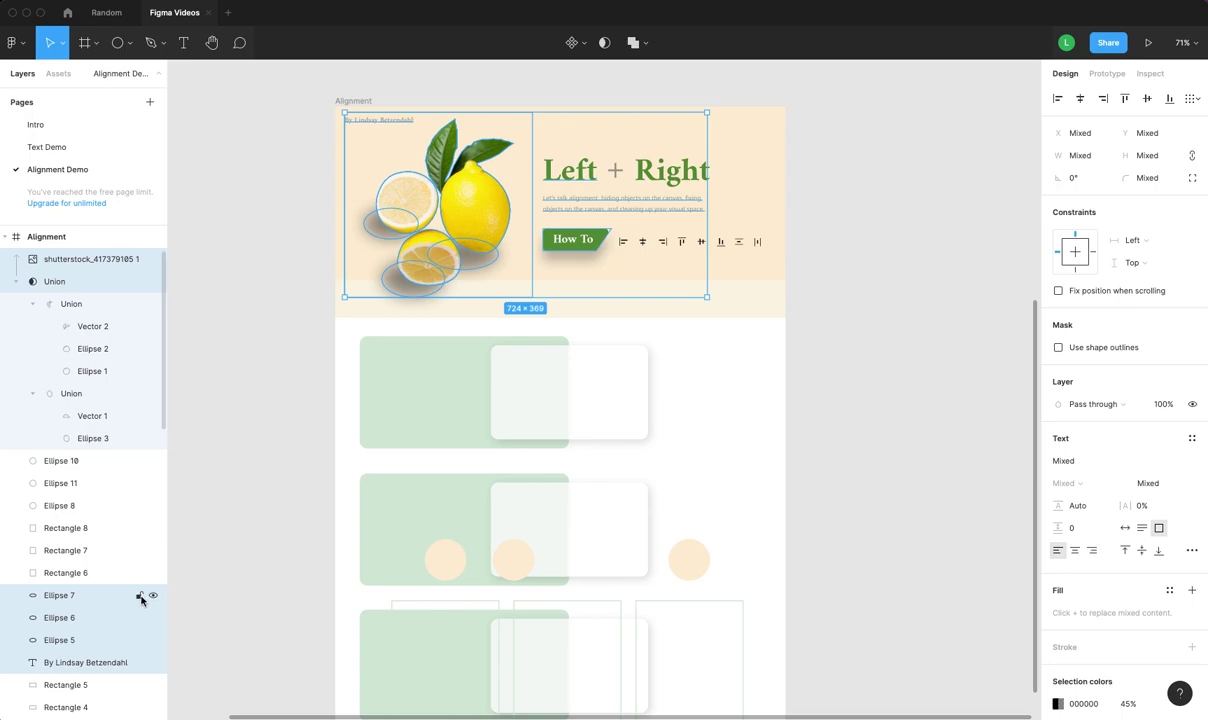
{"action": "left_click", "coordinate": [139, 595]}
{"action": "left_click", "coordinate": [139, 617]}
{"action": "left_click", "coordinate": [139, 640]}
{"action": "left_click", "coordinate": [139, 662]}
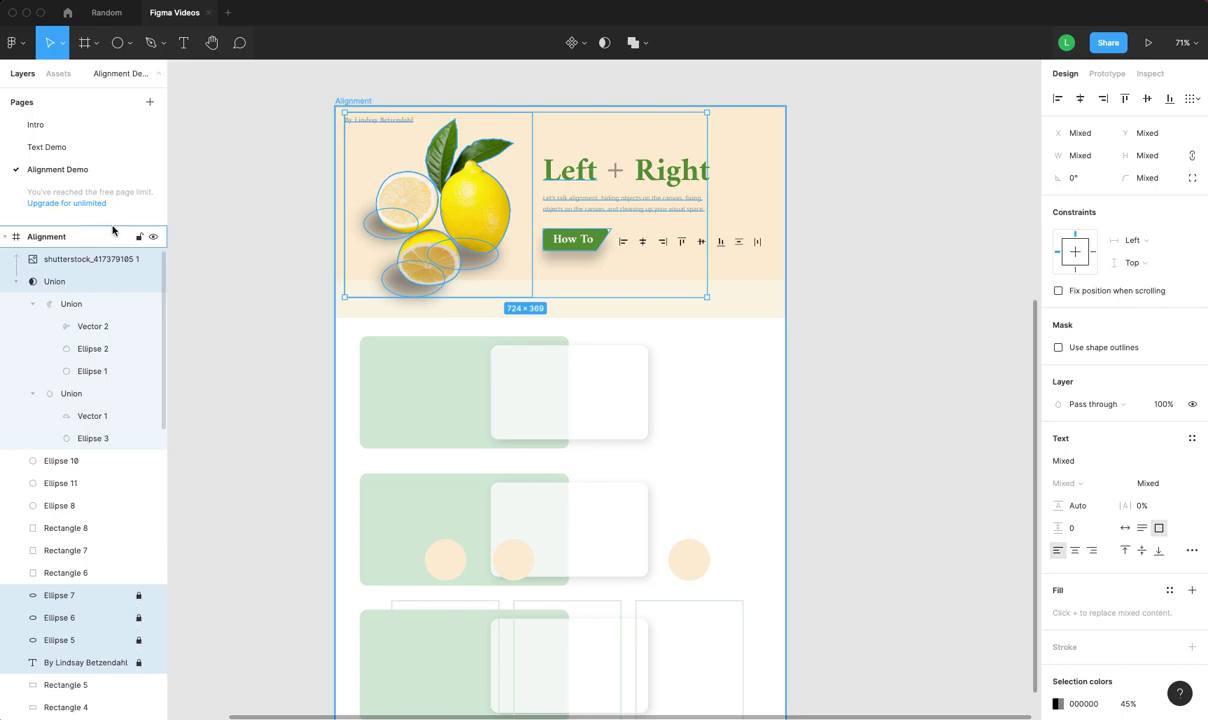
- Lock the union, vector and ellipse layers and the shutterstock lemon photo, then deselect
{"action": "left_click_drag", "start_coordinate": [139, 281], "coordinate": [125, 407]}
{"action": "left_click", "coordinate": [139, 259]}
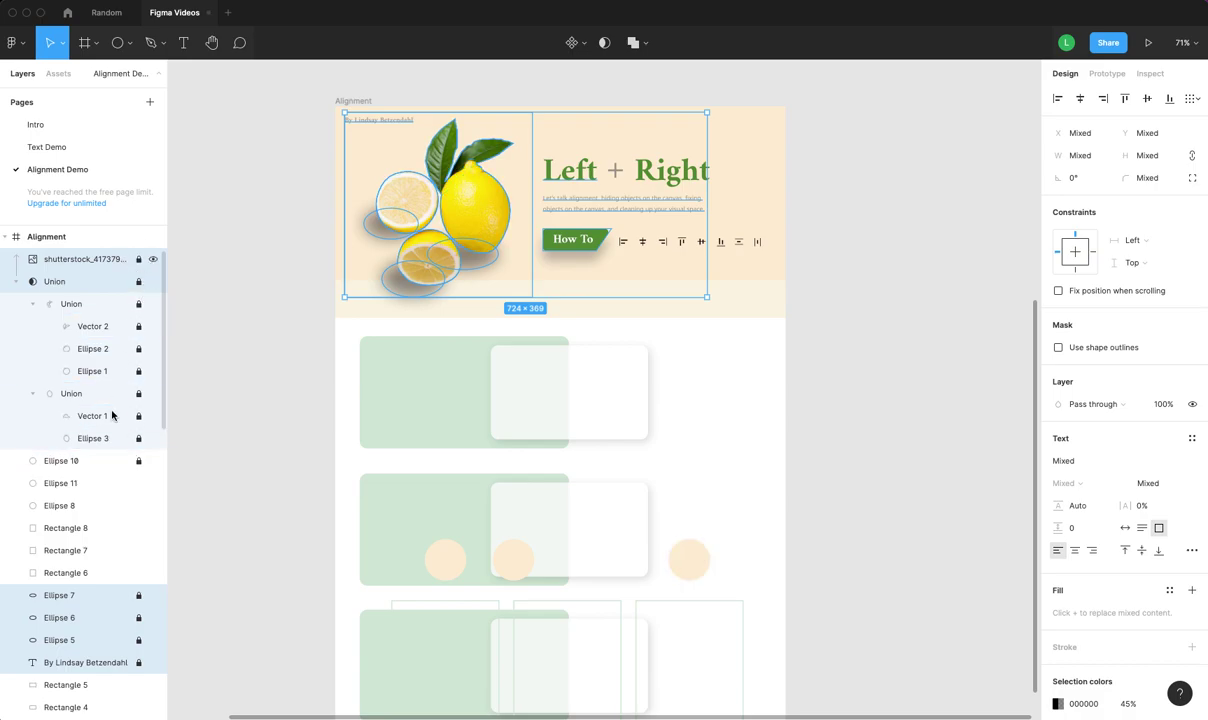
{"action": "left_click", "coordinate": [876, 317]}
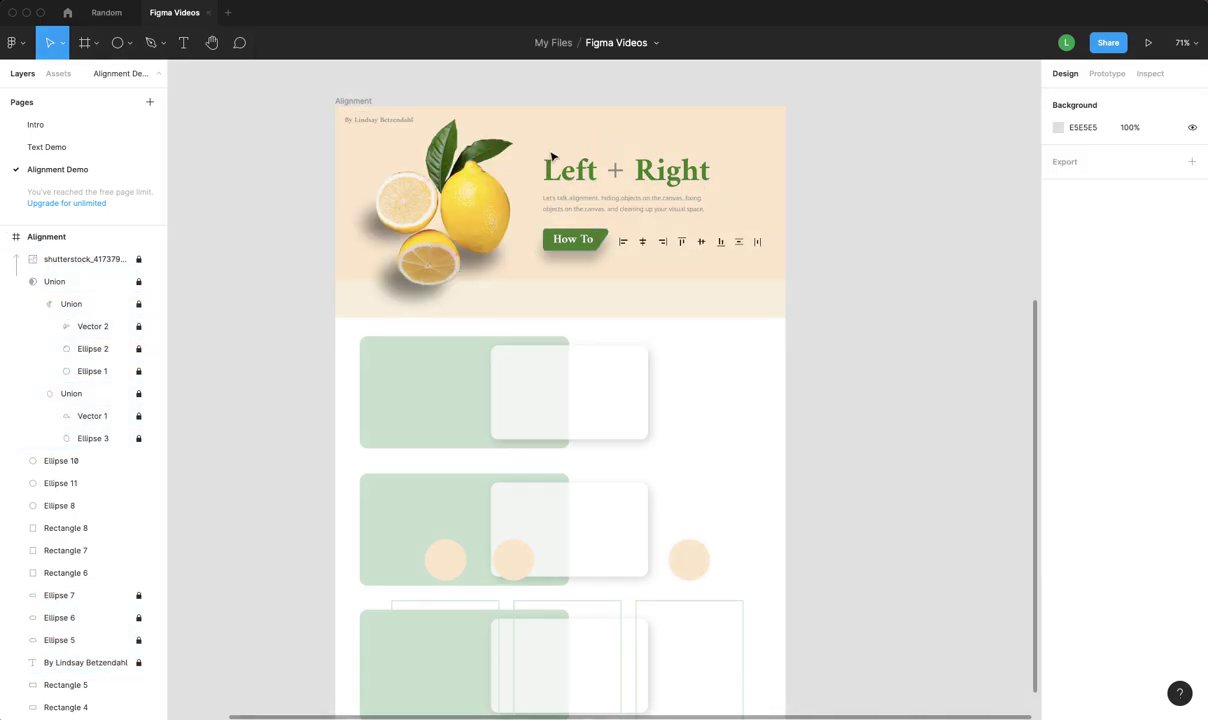
{"action": "left_click", "coordinate": [672, 175]}
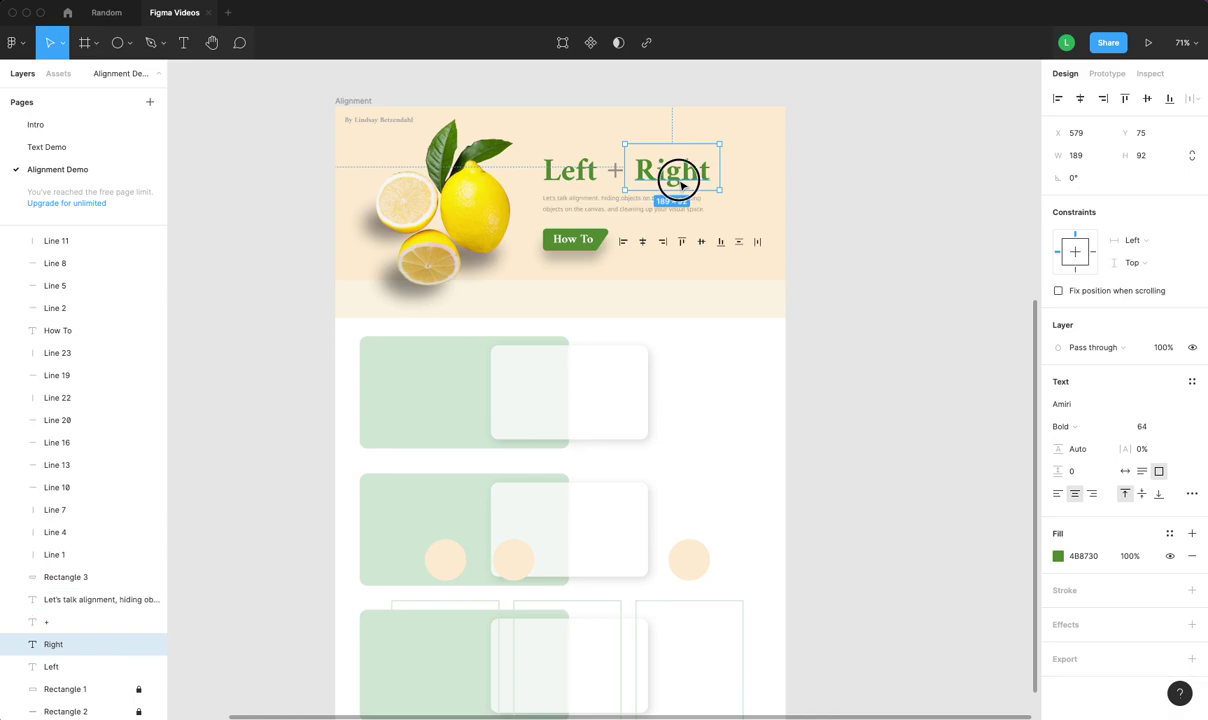
{"action": "double_click", "coordinate": [677, 180]}
{"action": "left_click", "coordinate": [596, 182]}
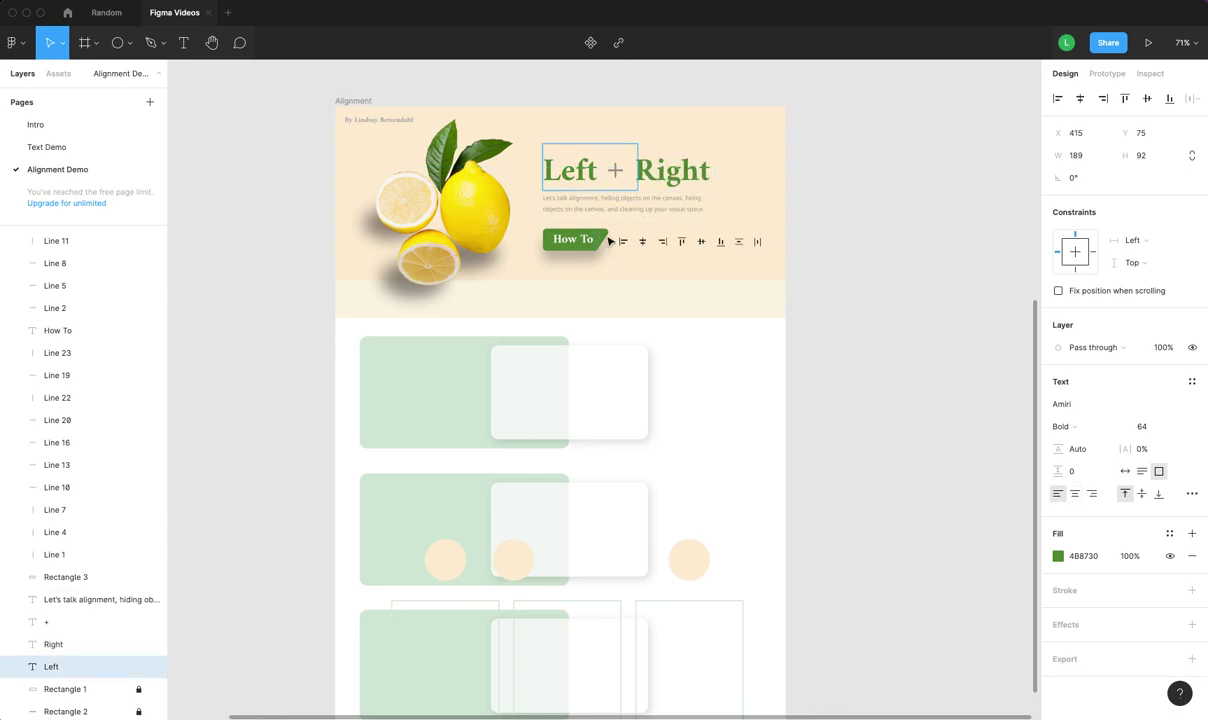
{"action": "left_click", "coordinate": [605, 232]}
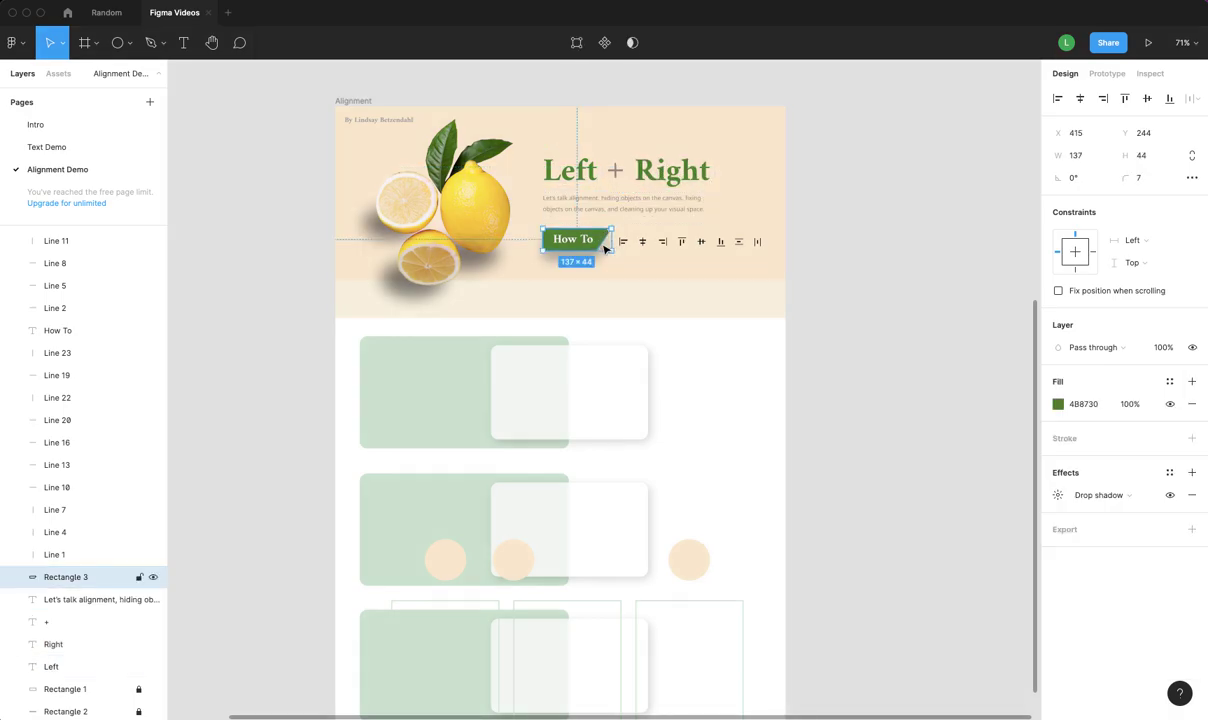
{"action": "left_click", "coordinate": [664, 183]}
{"action": "double_click", "coordinate": [656, 171]}
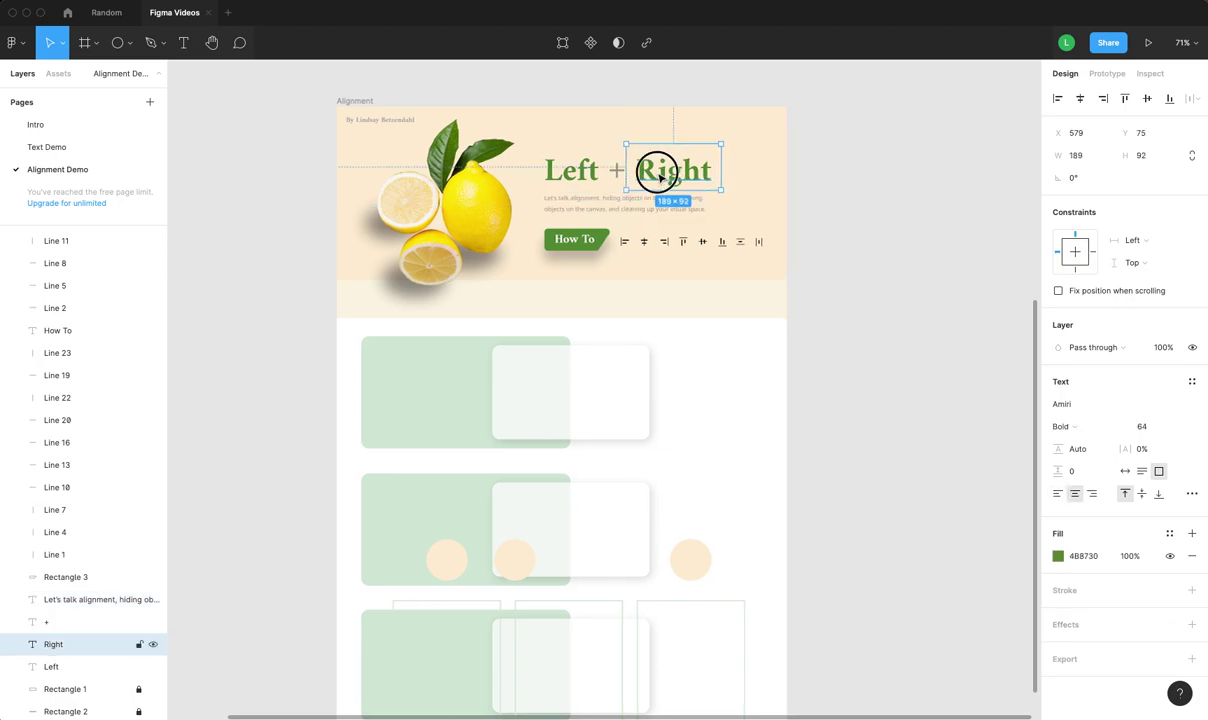
{"action": "left_click", "coordinate": [659, 173]}
{"action": "type", "text": "fs"}
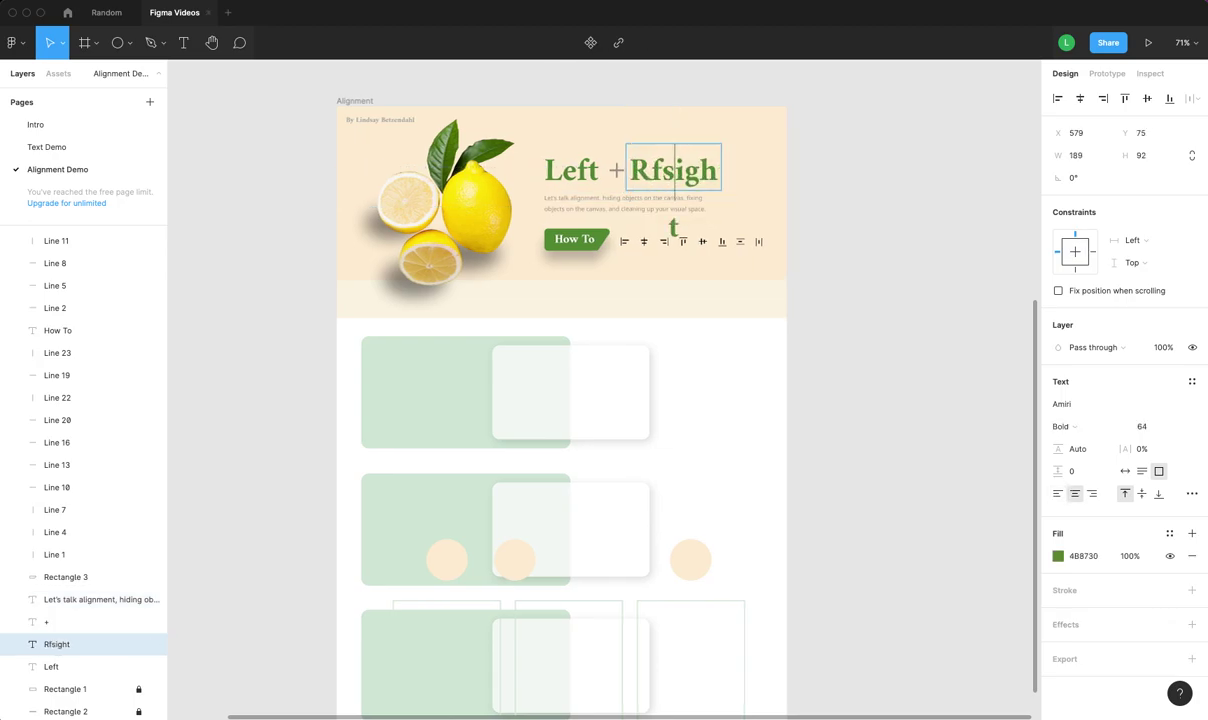
{"action": "type", "text": "fd"}
{"action": "key", "text": "BackSpace"}
{"action": "key", "text": "BackSpace"}
{"action": "key", "text": "BackSpace"}
{"action": "key", "text": "BackSpace"}
{"action": "key", "text": "Escape"}
{"action": "left_click", "coordinate": [476, 211]}
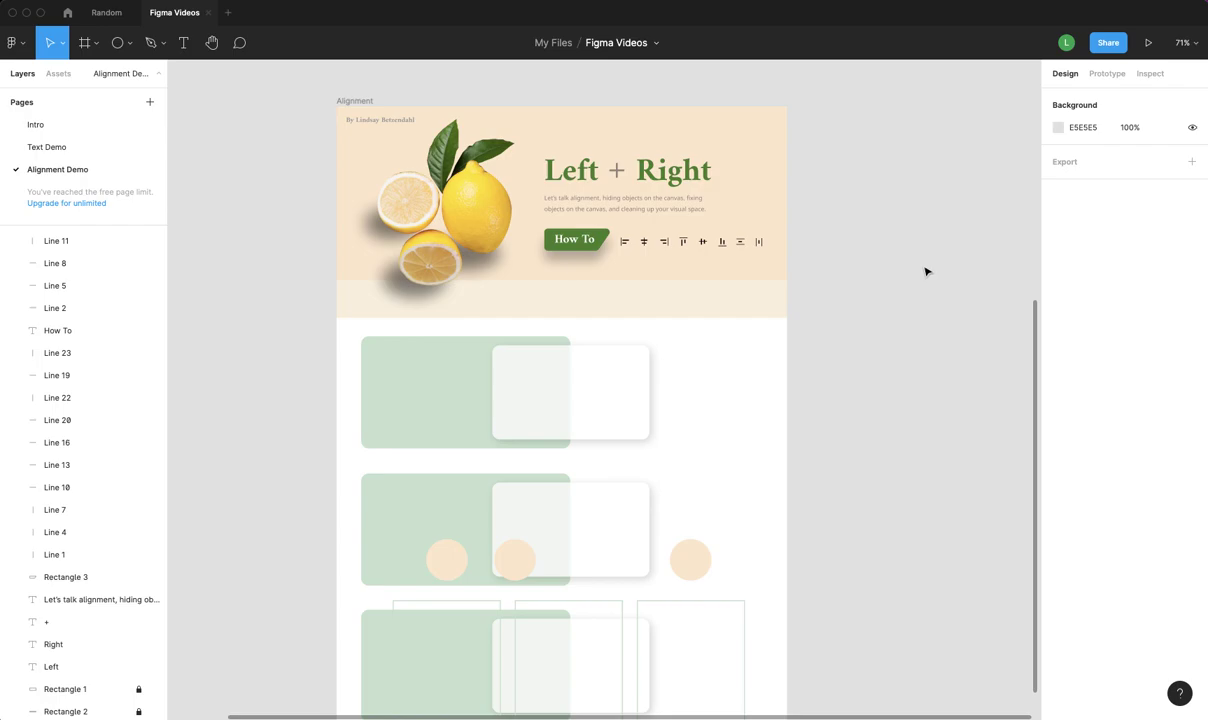
- Unhide image 3, the Muse + Metta inspiration image, in the Layers panel
{"action": "scroll", "coordinate": [920, 278], "scroll_direction": "down", "scroll_amount": 1}
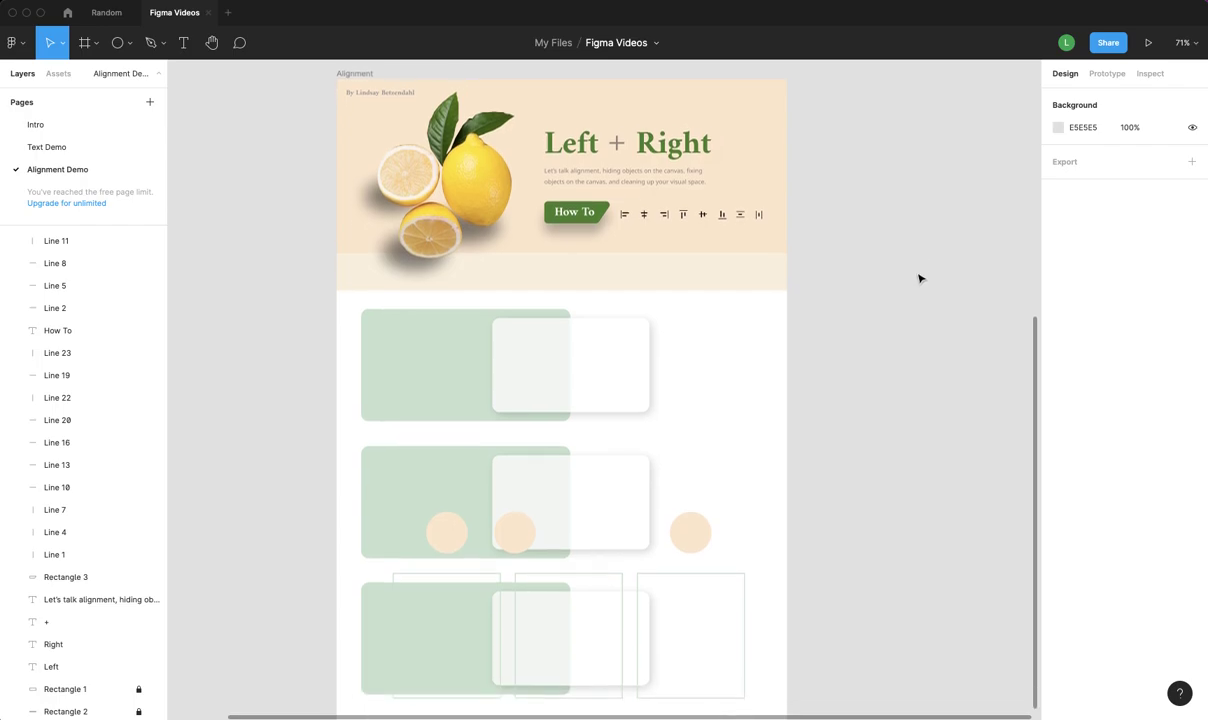
{"action": "scroll", "coordinate": [920, 278], "scroll_direction": "up", "scroll_amount": 3}
{"action": "scroll", "coordinate": [920, 278], "scroll_direction": "down", "scroll_amount": 1}
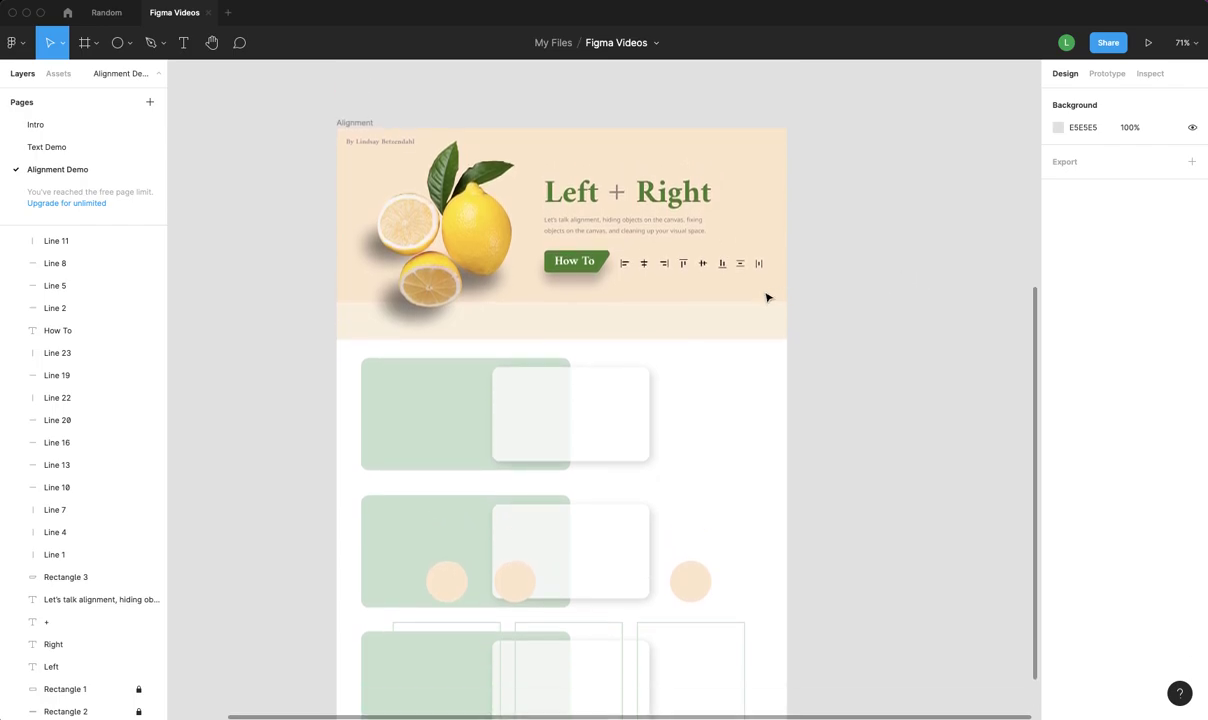
{"action": "scroll", "coordinate": [127, 248], "scroll_direction": "up", "scroll_amount": 10}
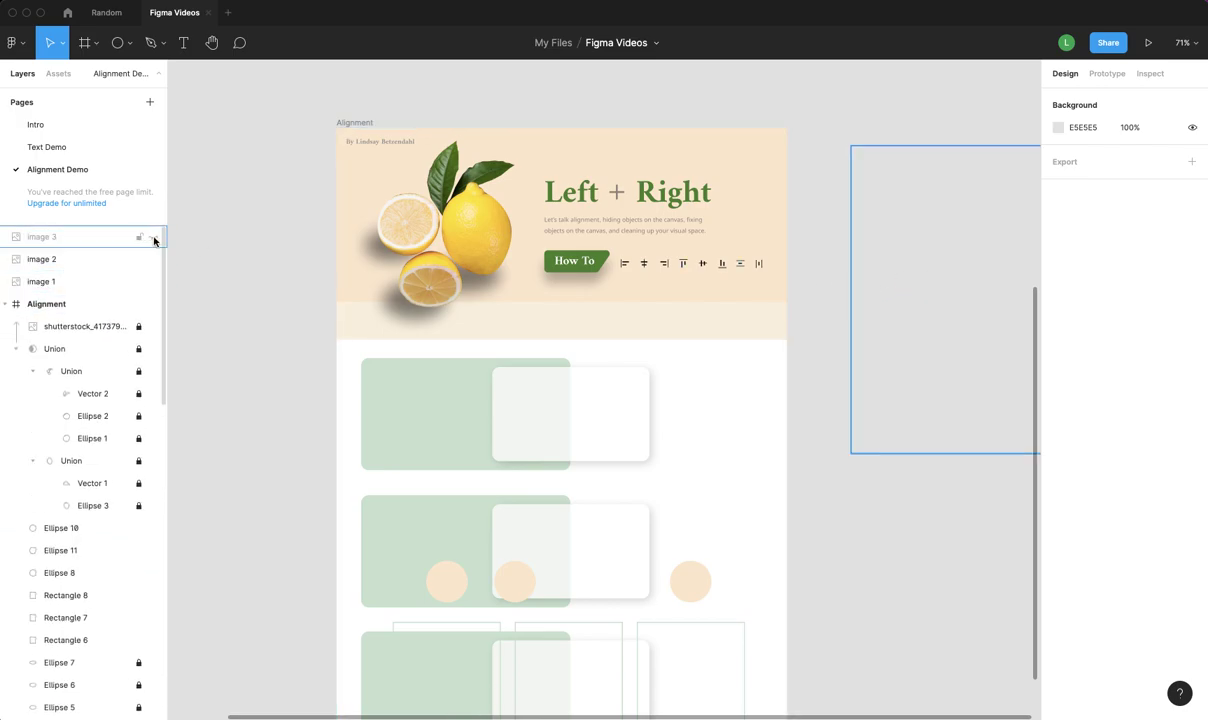
{"action": "left_click", "coordinate": [154, 237]}
- Select the Muse + Metta image on the canvas beside the Alignment frame
{"action": "scroll", "coordinate": [360, 262], "scroll_direction": "right", "scroll_amount": 4}
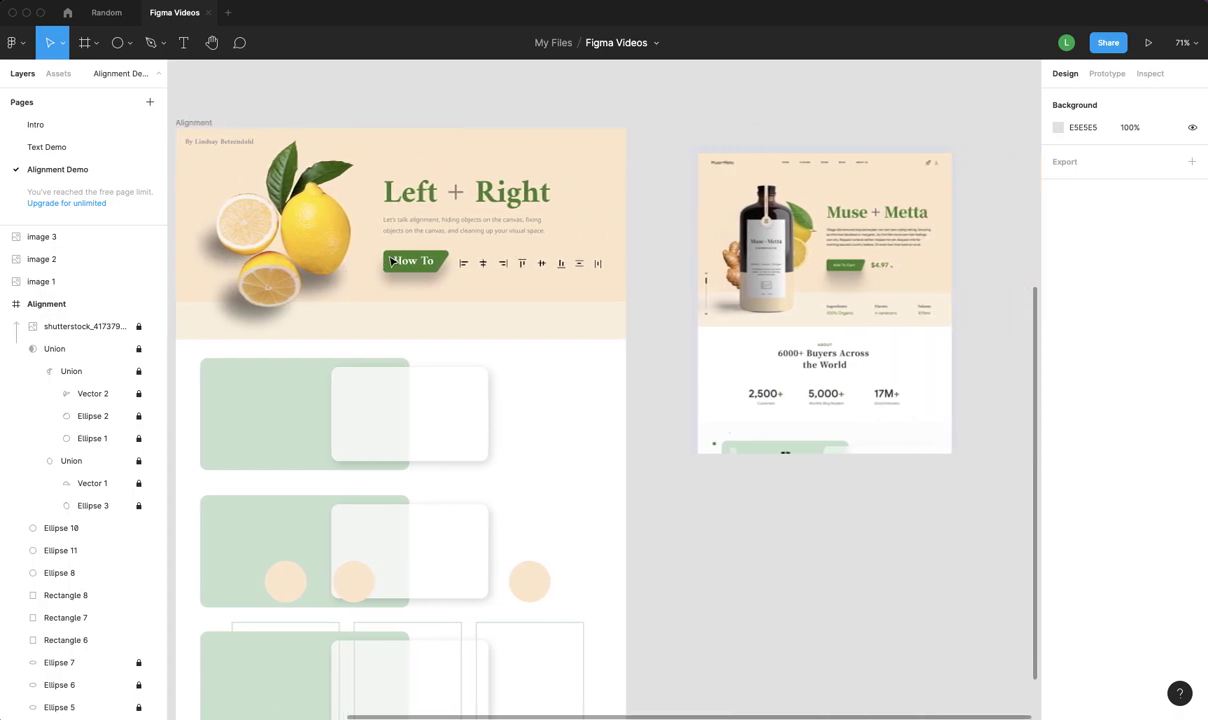
{"action": "scroll", "coordinate": [396, 262], "scroll_direction": "left", "scroll_amount": 1}
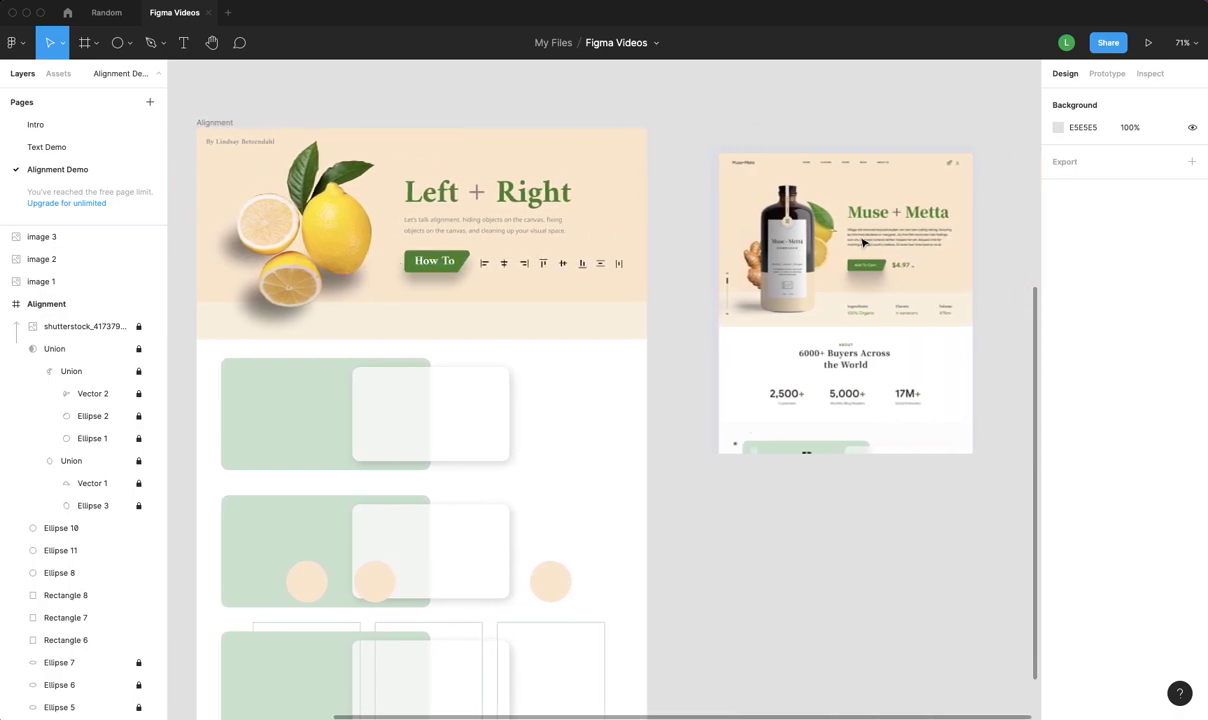
{"action": "left_click", "coordinate": [815, 228]}
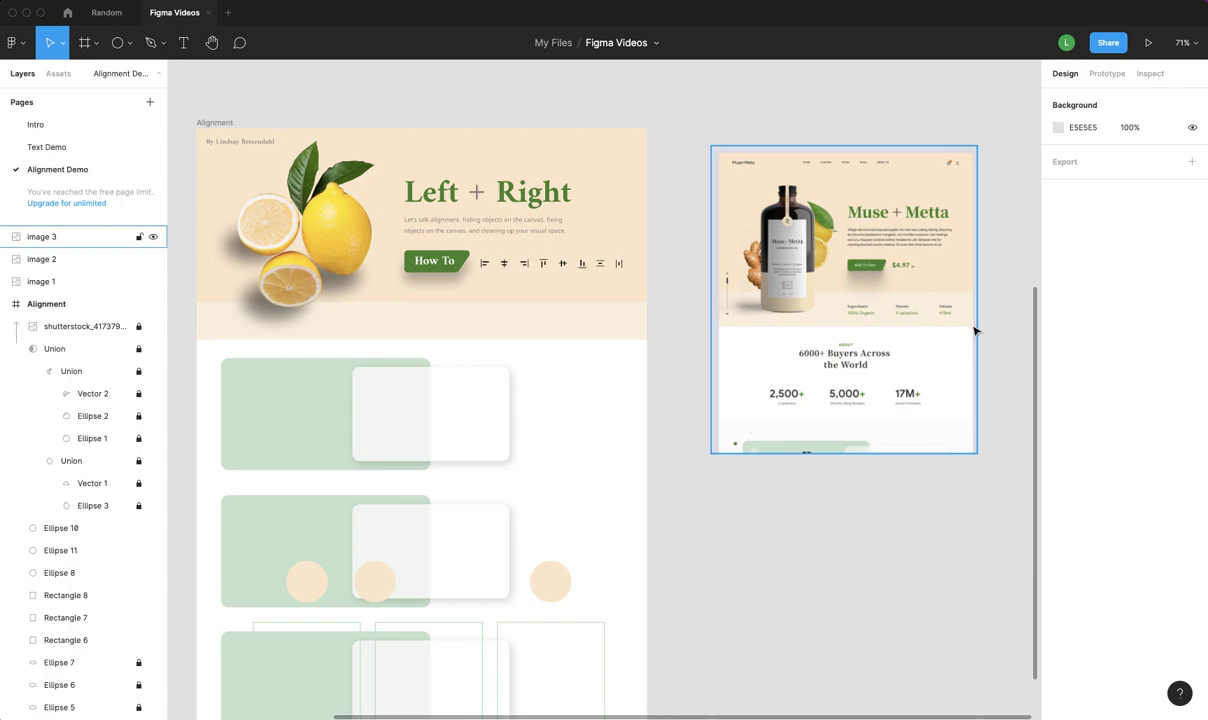
{"action": "scroll", "coordinate": [960, 328], "scroll_direction": "left", "scroll_amount": 1}
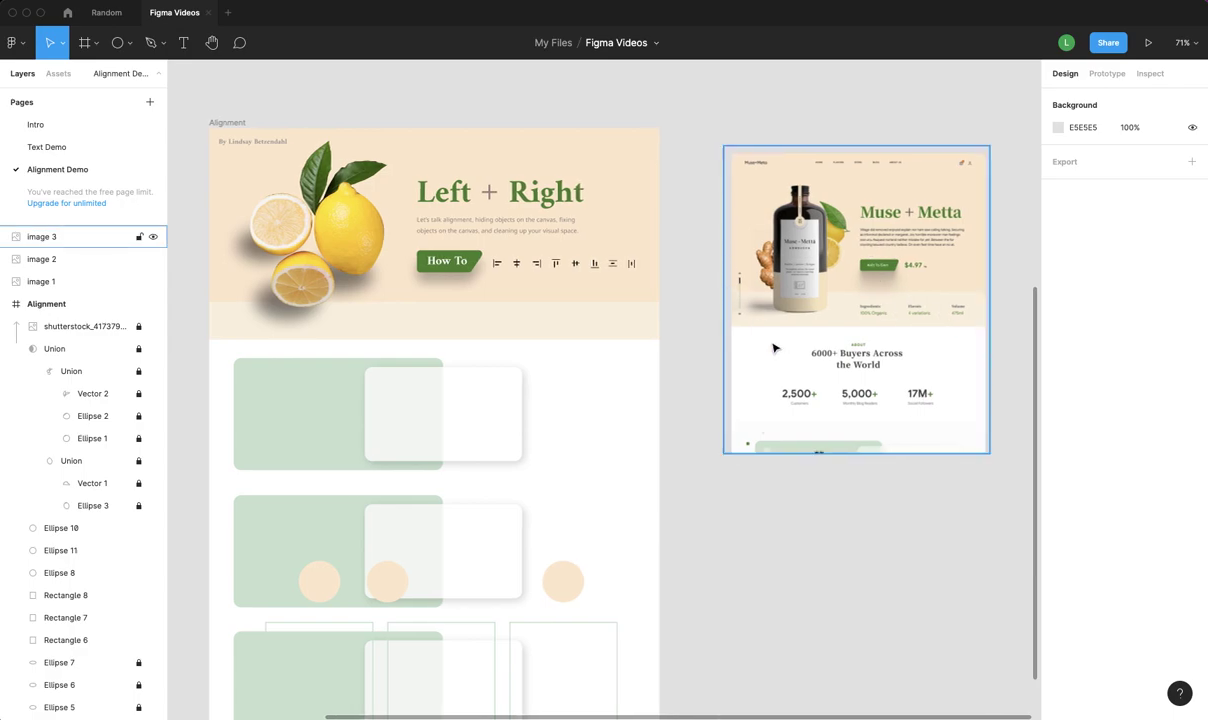
{"action": "scroll", "coordinate": [774, 345], "scroll_direction": "left", "scroll_amount": 4}
{"action": "scroll", "coordinate": [334, 256], "scroll_direction": "left", "scroll_amount": 3}
{"action": "scroll", "coordinate": [334, 256], "scroll_direction": "up", "scroll_amount": 3}
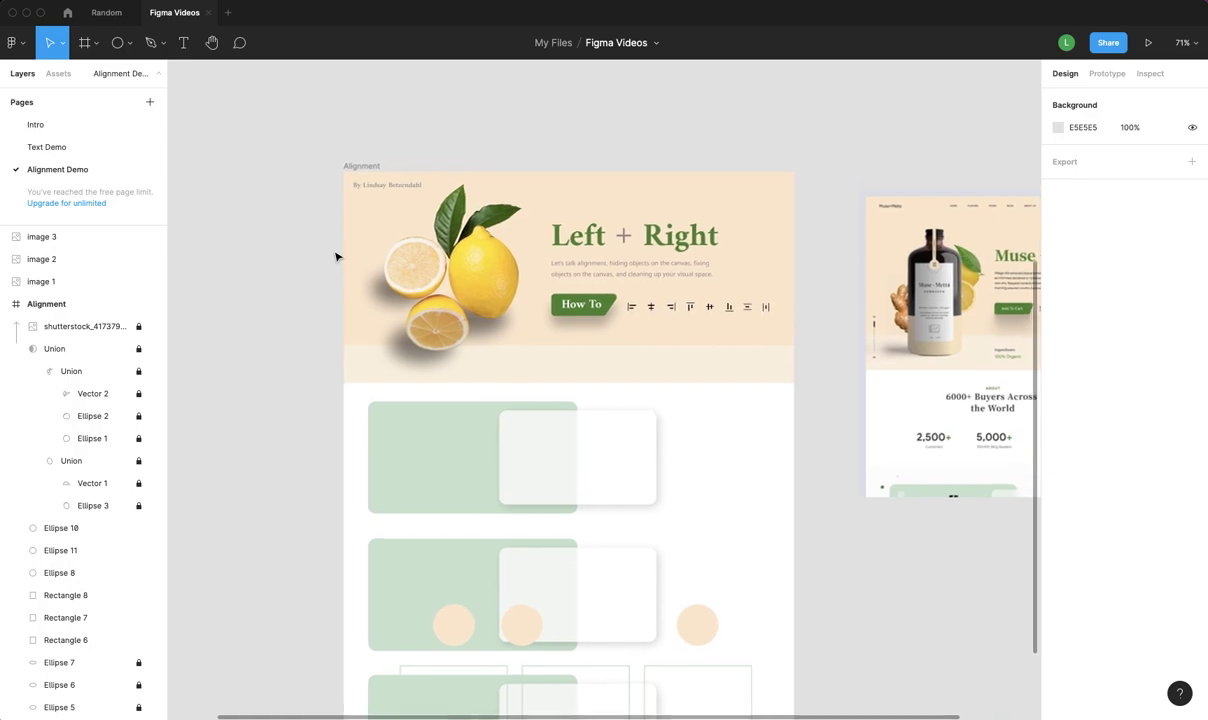
{"action": "scroll", "coordinate": [336, 257], "scroll_direction": "up", "scroll_amount": 10}
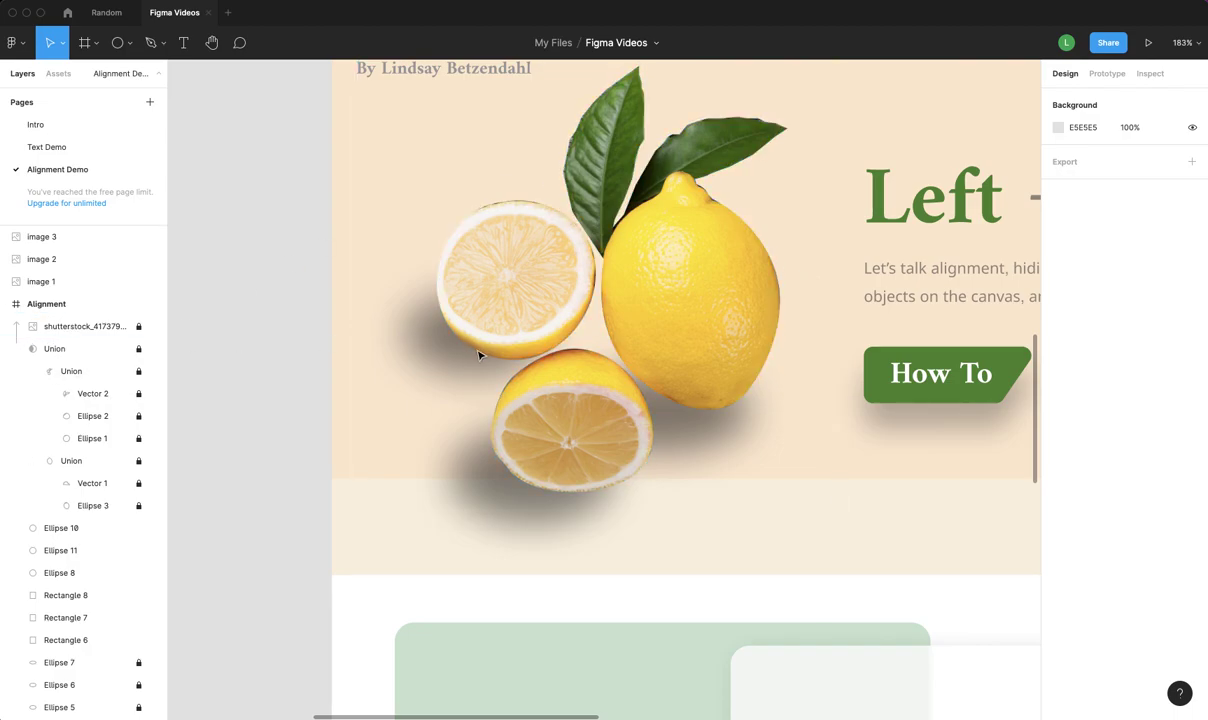
{"action": "scroll", "coordinate": [863, 518], "scroll_direction": "right", "scroll_amount": 4}
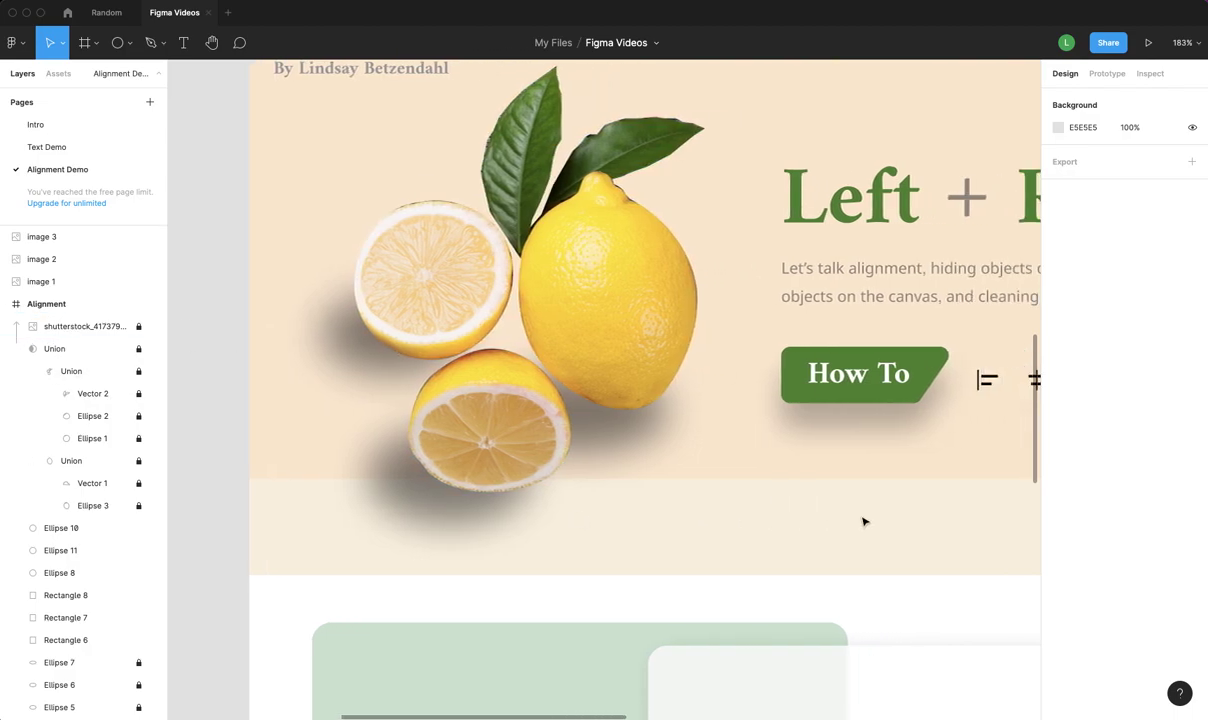
{"action": "scroll", "coordinate": [865, 521], "scroll_direction": "down", "scroll_amount": 10}
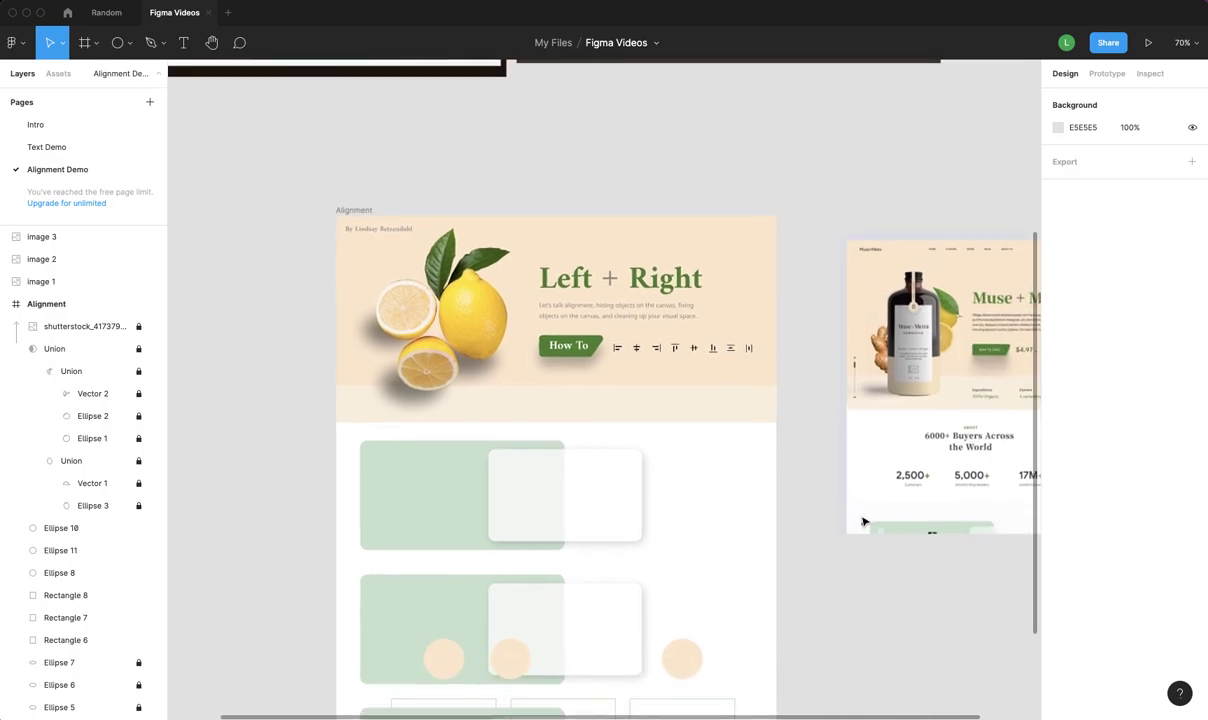
{"action": "scroll", "coordinate": [863, 519], "scroll_direction": "right", "scroll_amount": 3}
{"action": "scroll", "coordinate": [863, 519], "scroll_direction": "down", "scroll_amount": 2}
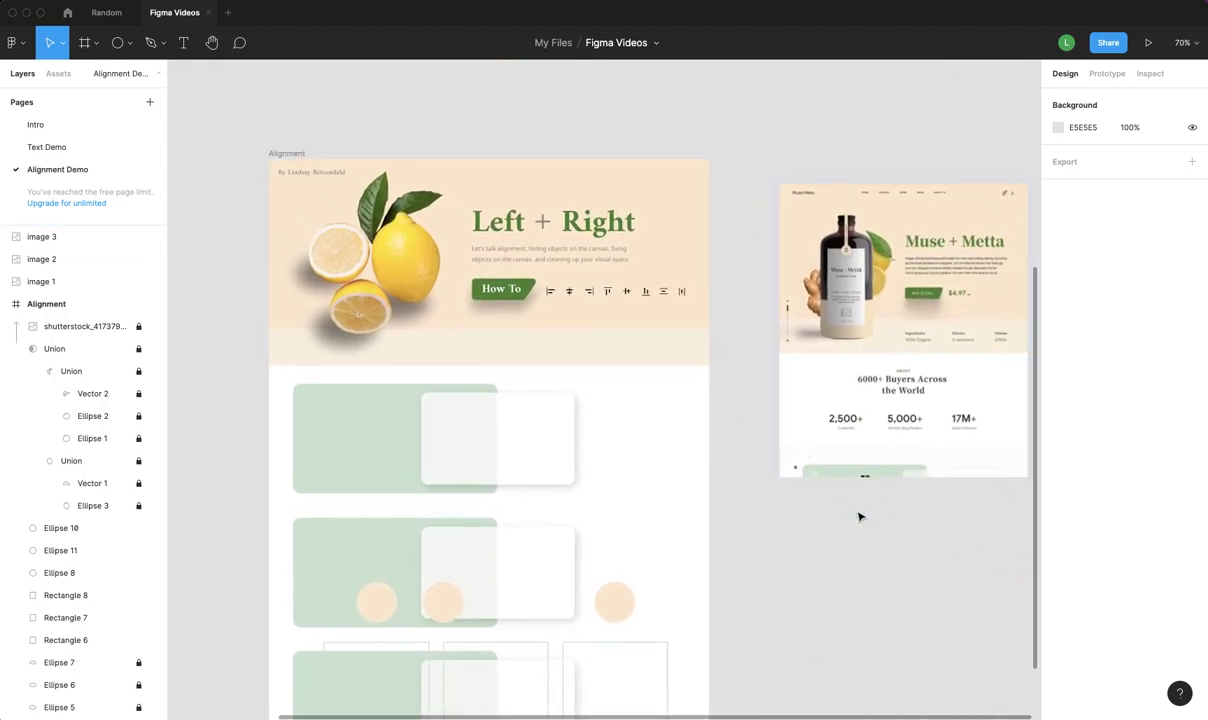